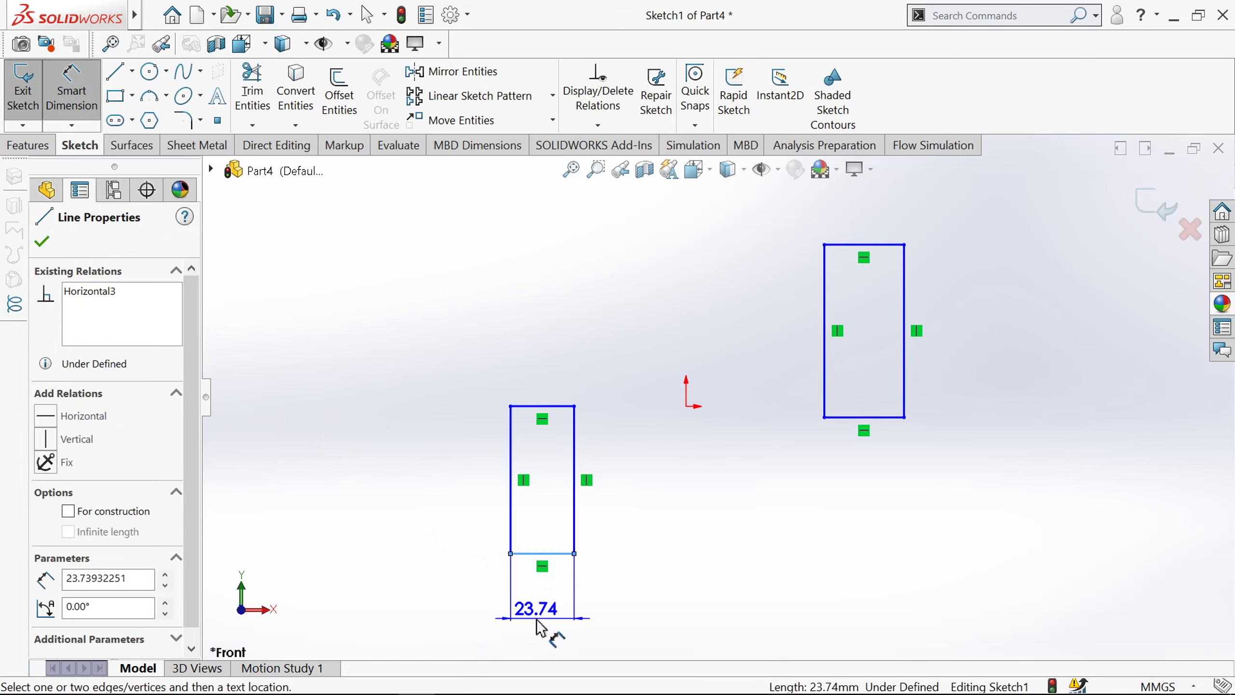
# - Dimension the lower-left rectangle's width as 27.5 mm and the upper-right rectangle's width as 42.5 mm
pyautogui.click(542, 631)
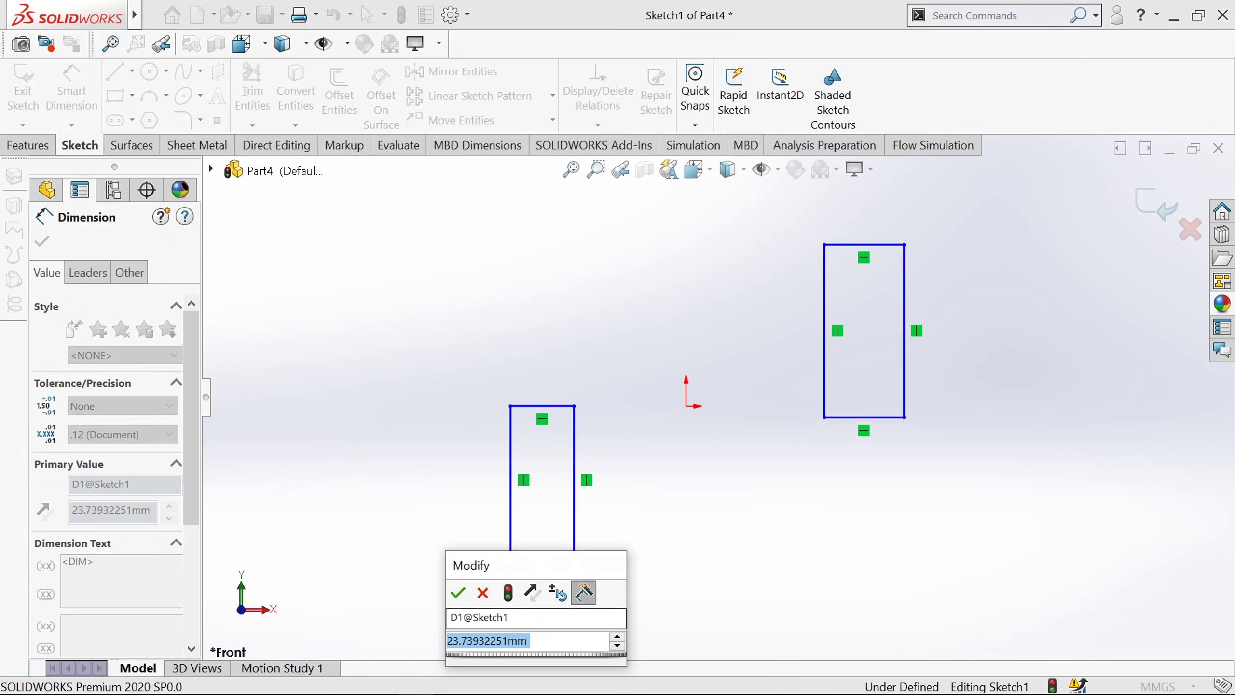
pyautogui.write('27.5')
pyautogui.press('Return')
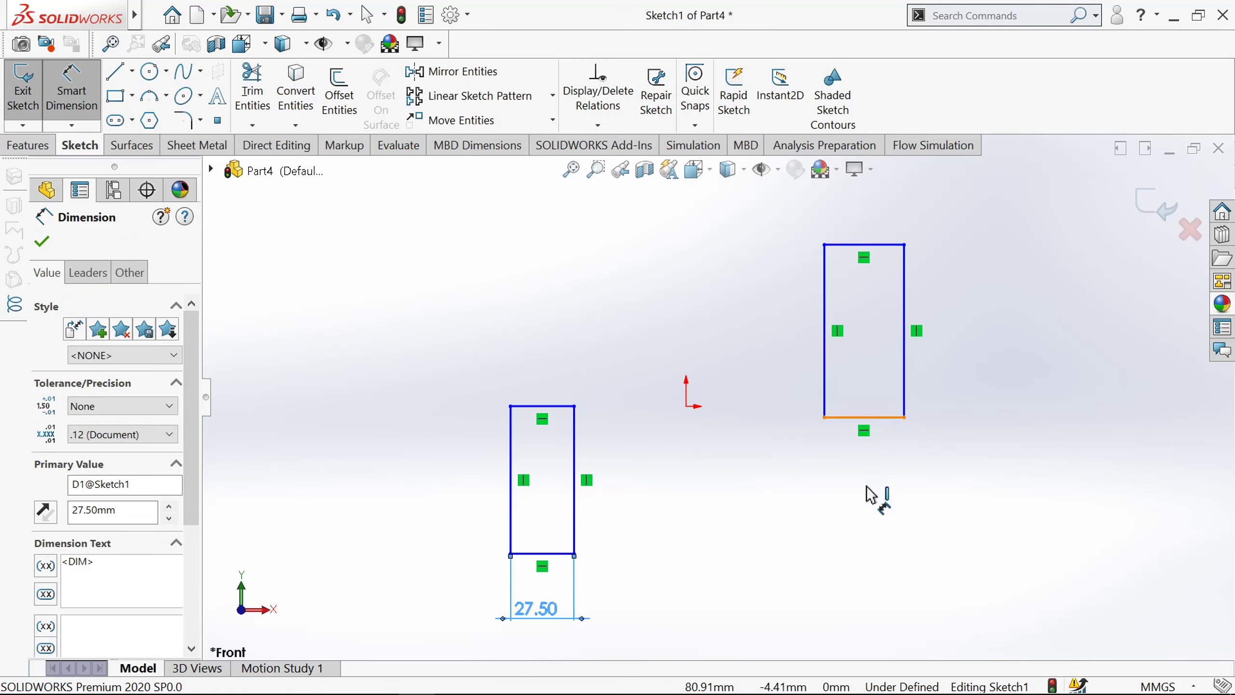
pyautogui.click(864, 416)
pyautogui.click(870, 523)
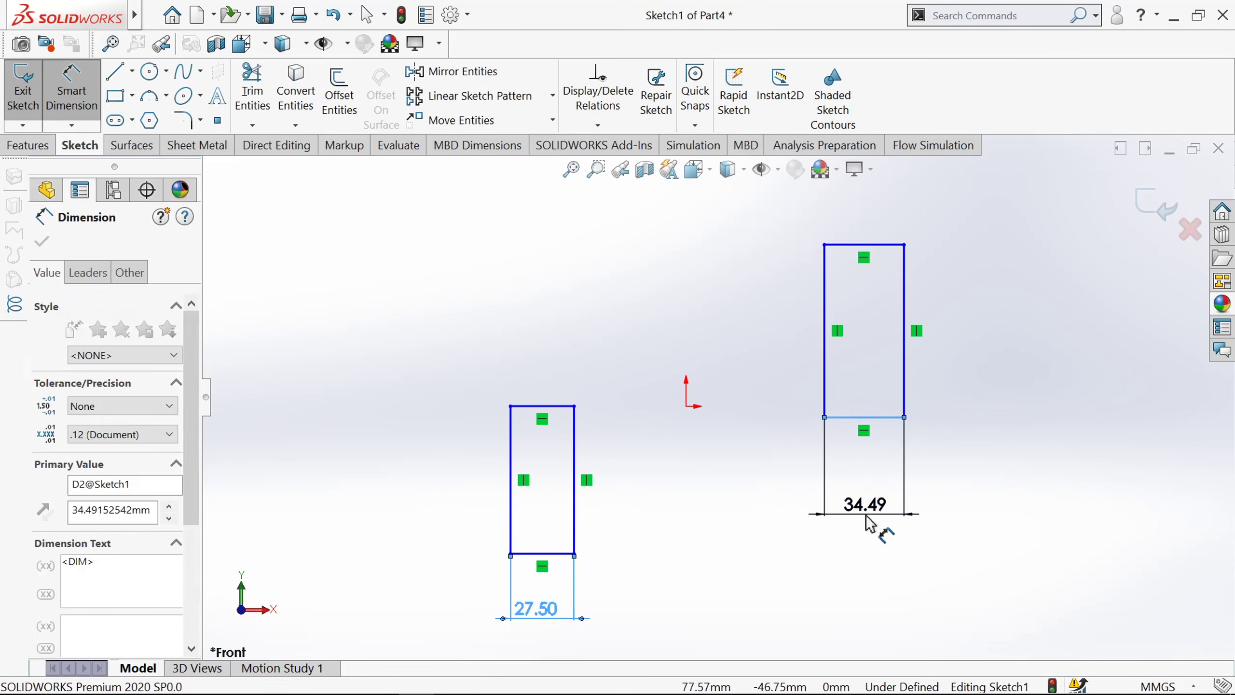
pyautogui.write('42.5')
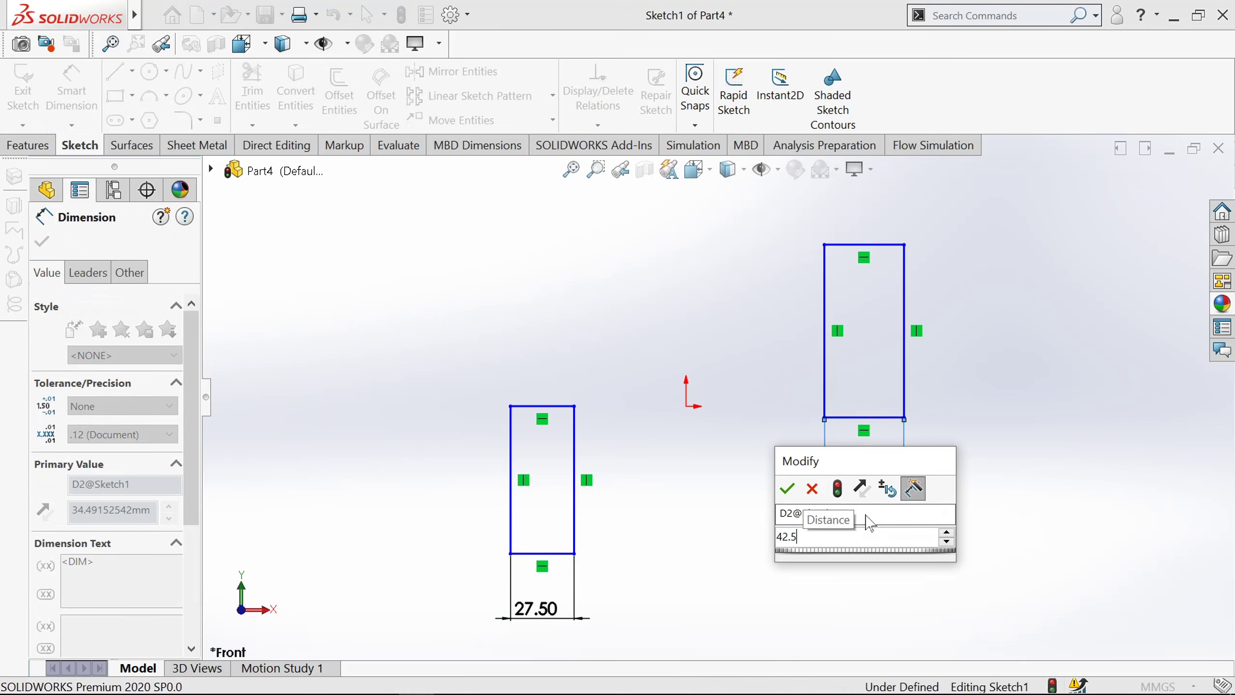
pyautogui.press('Return')
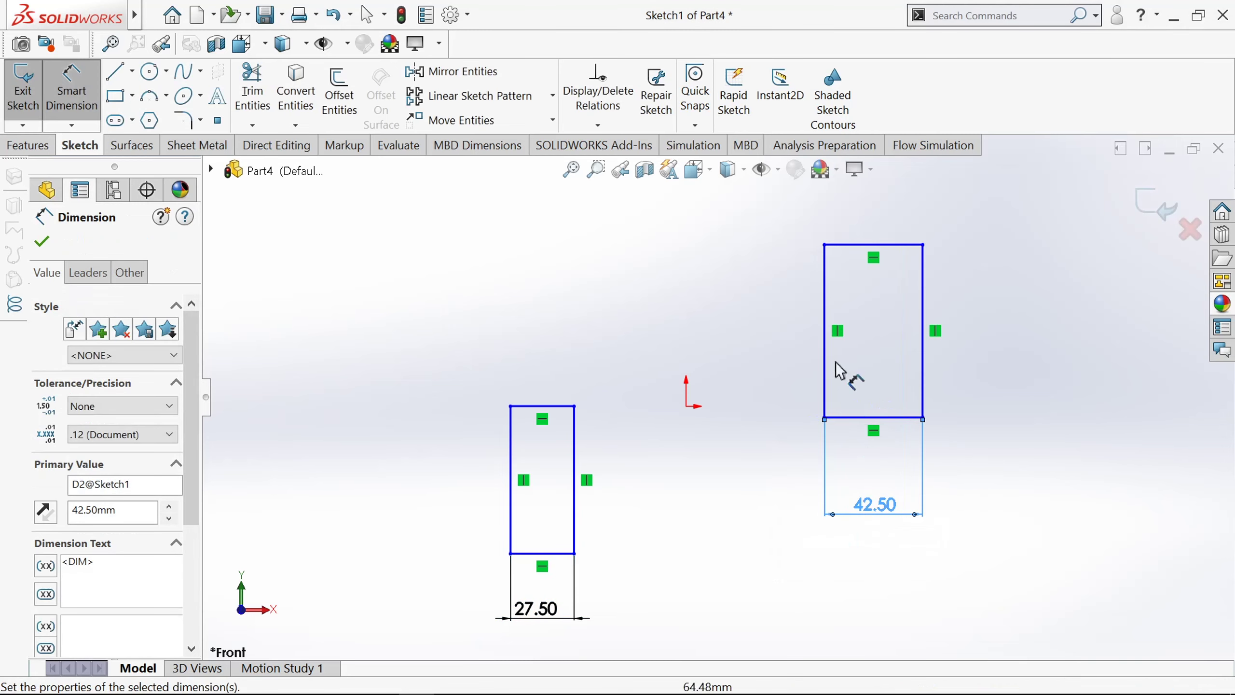
# - Set the vertical distance between the top edges of the two rectangles to 75 mm
pyautogui.click(870, 245)
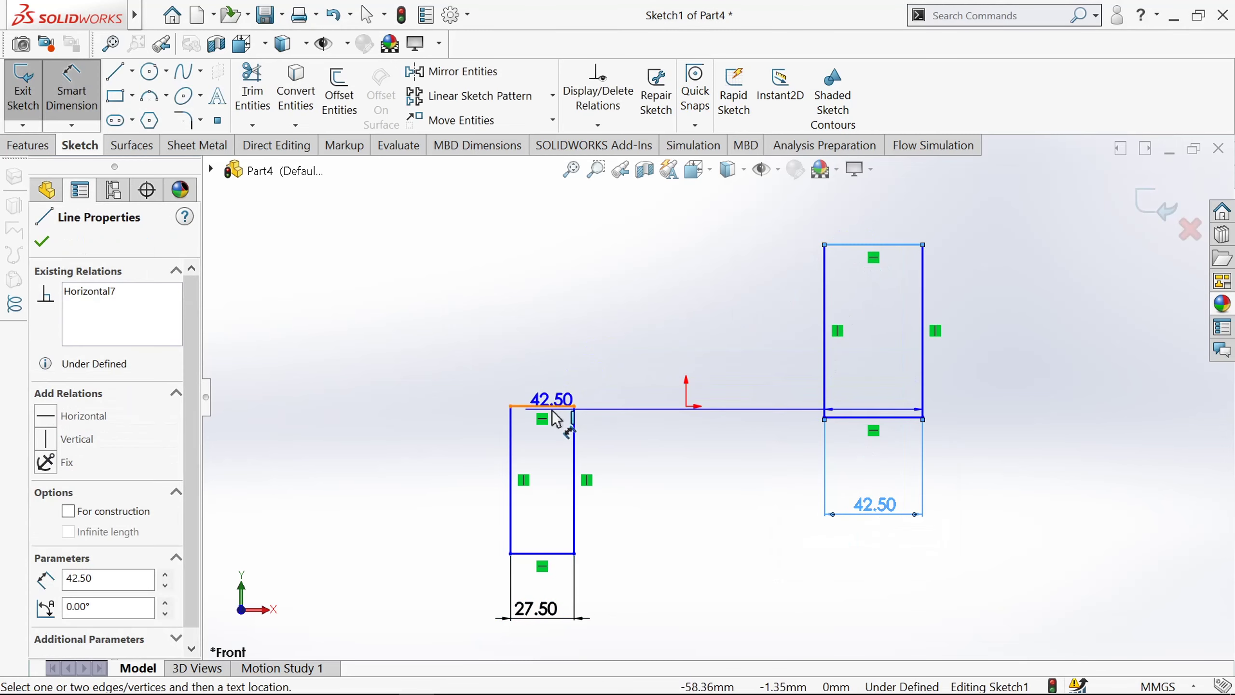
pyautogui.click(554, 406)
pyautogui.click(422, 351)
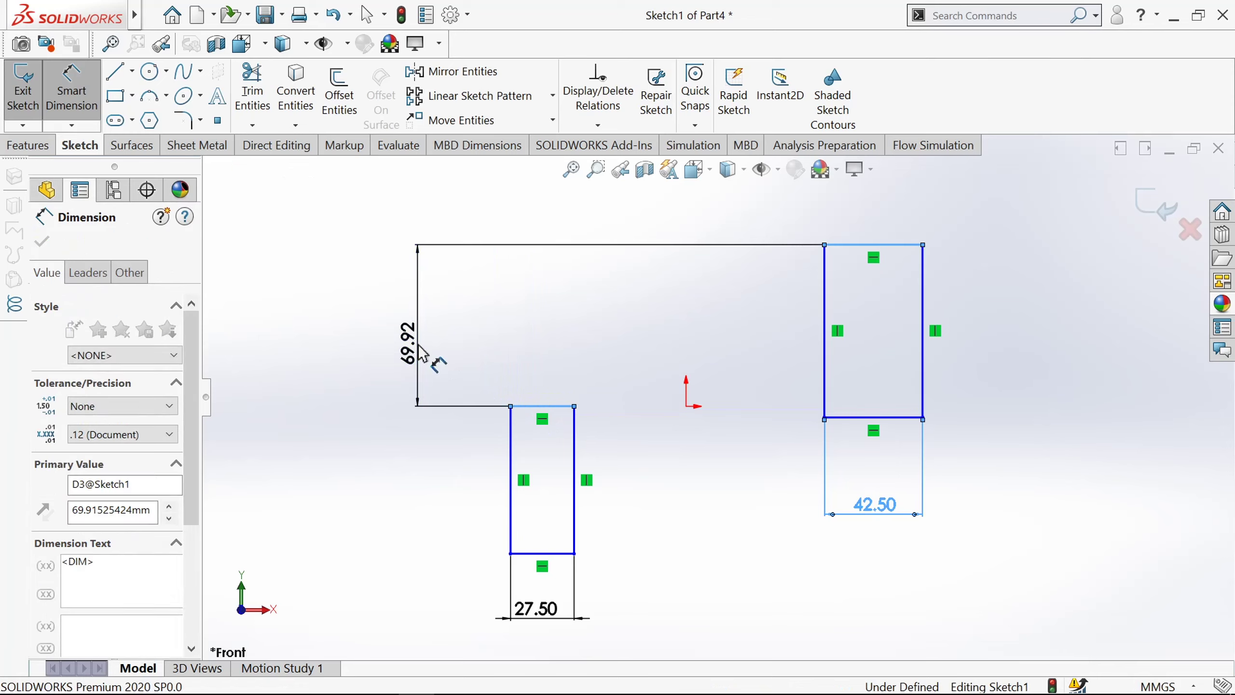
pyautogui.write('75')
pyautogui.press('Return')
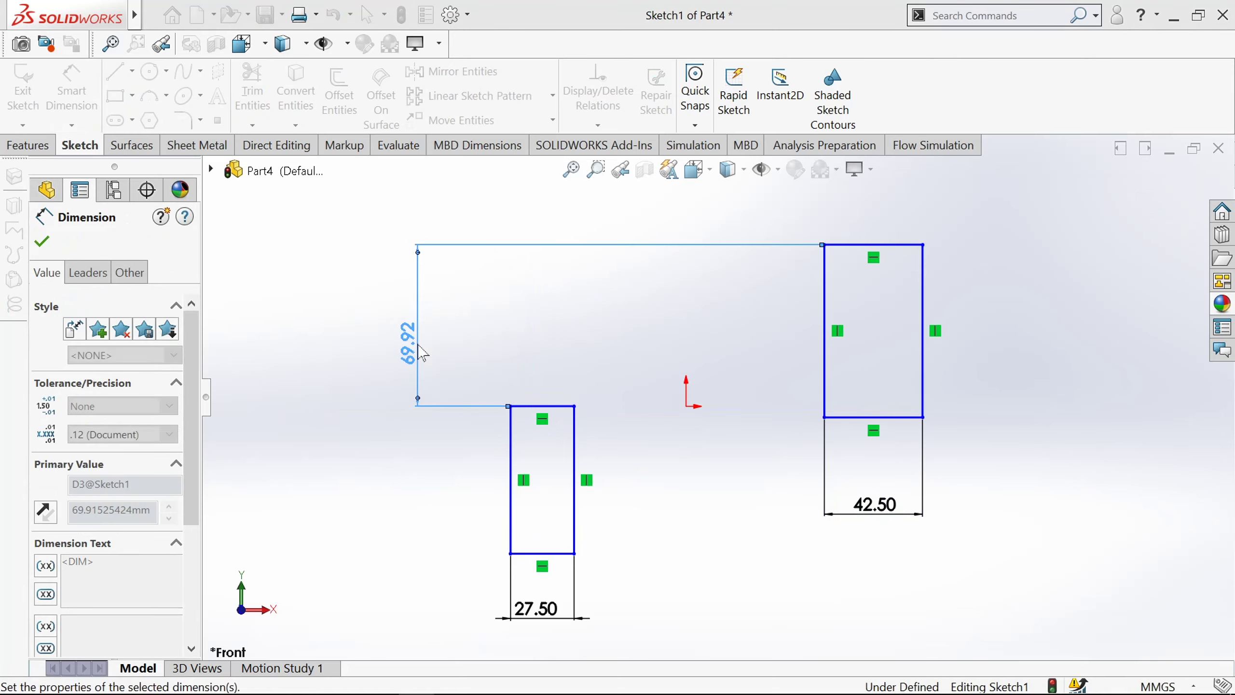
# - Set the horizontal distance between the facing vertical edges of the two rectangles to 185 mm
pyautogui.scroll(-2, 632, 462)
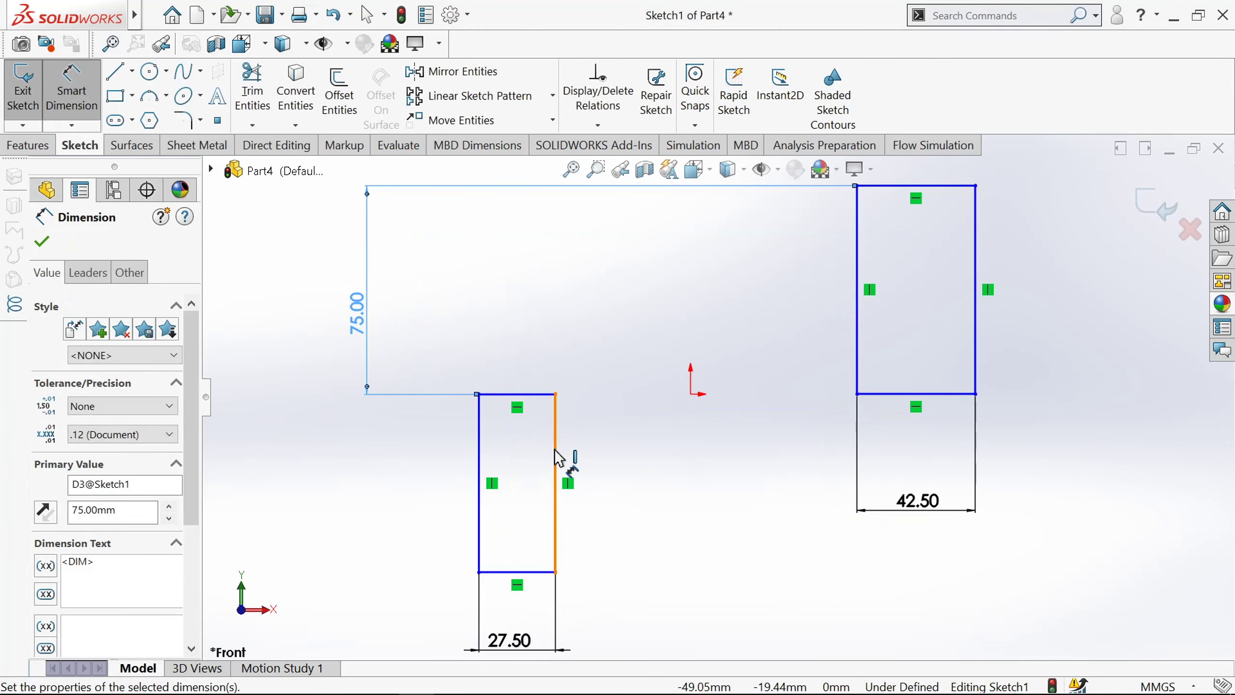
pyautogui.click(555, 462)
pyautogui.click(858, 331)
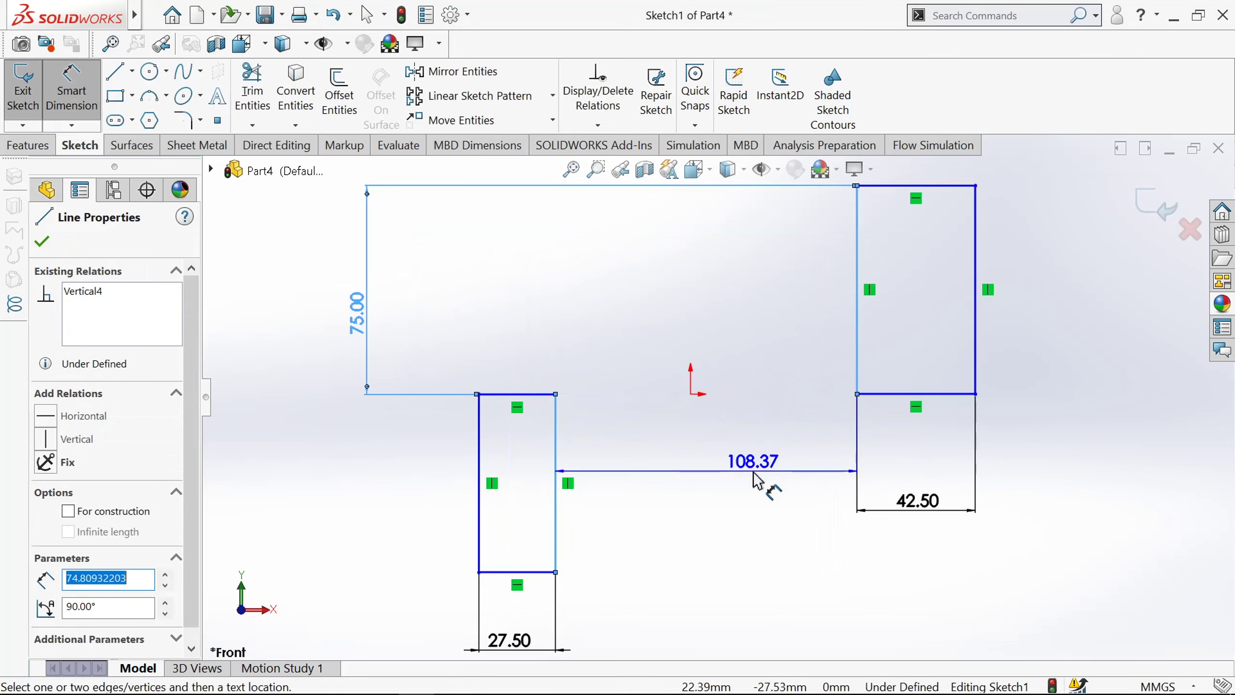
pyautogui.click(757, 480)
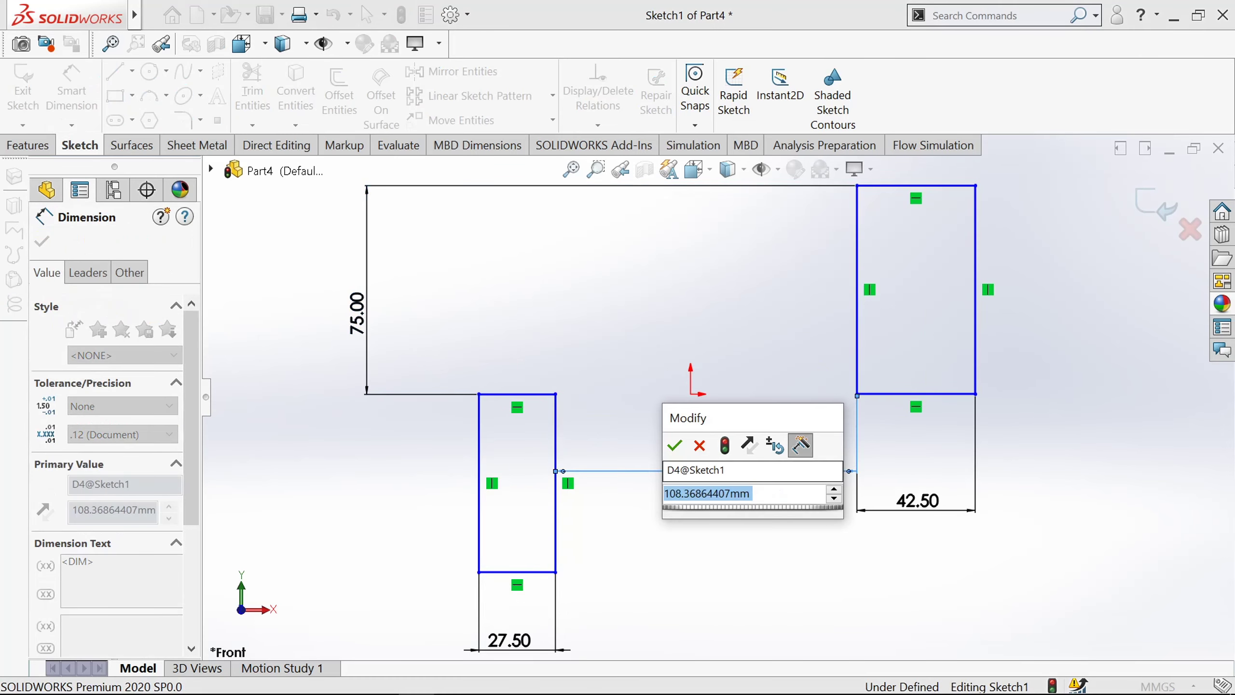
pyautogui.write('185')
pyautogui.press('Return')
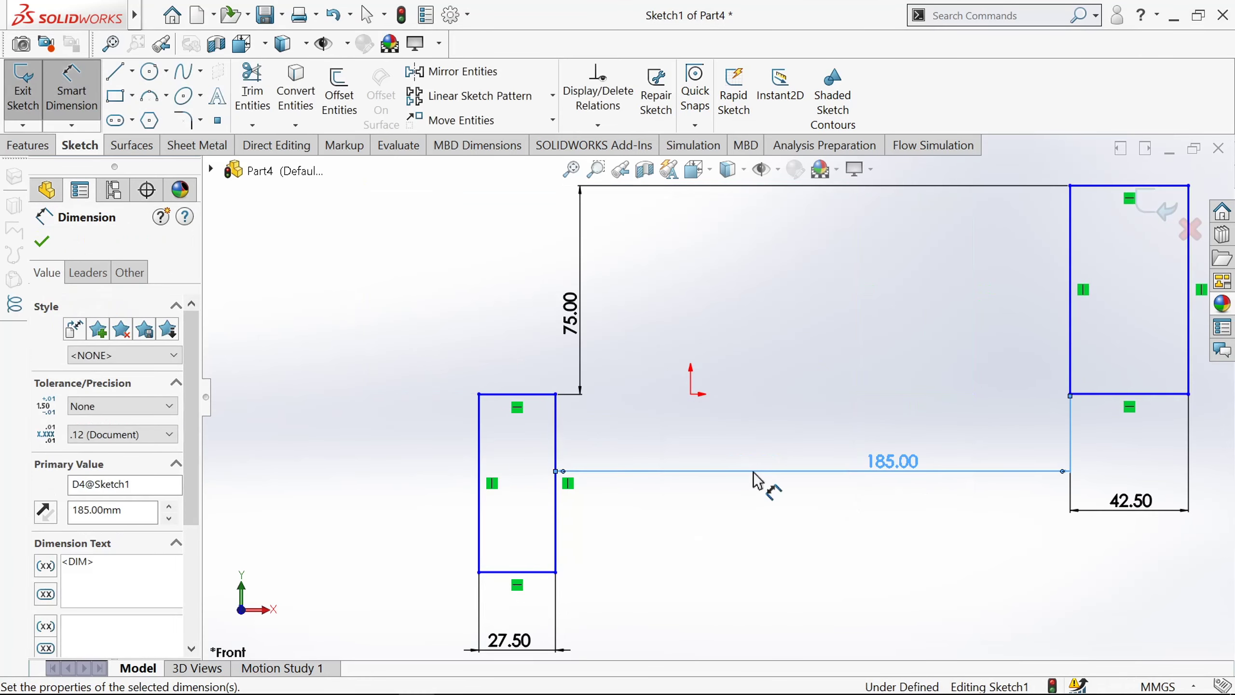
pyautogui.scroll(5, 753, 472)
pyautogui.scroll(-2, 997, 375)
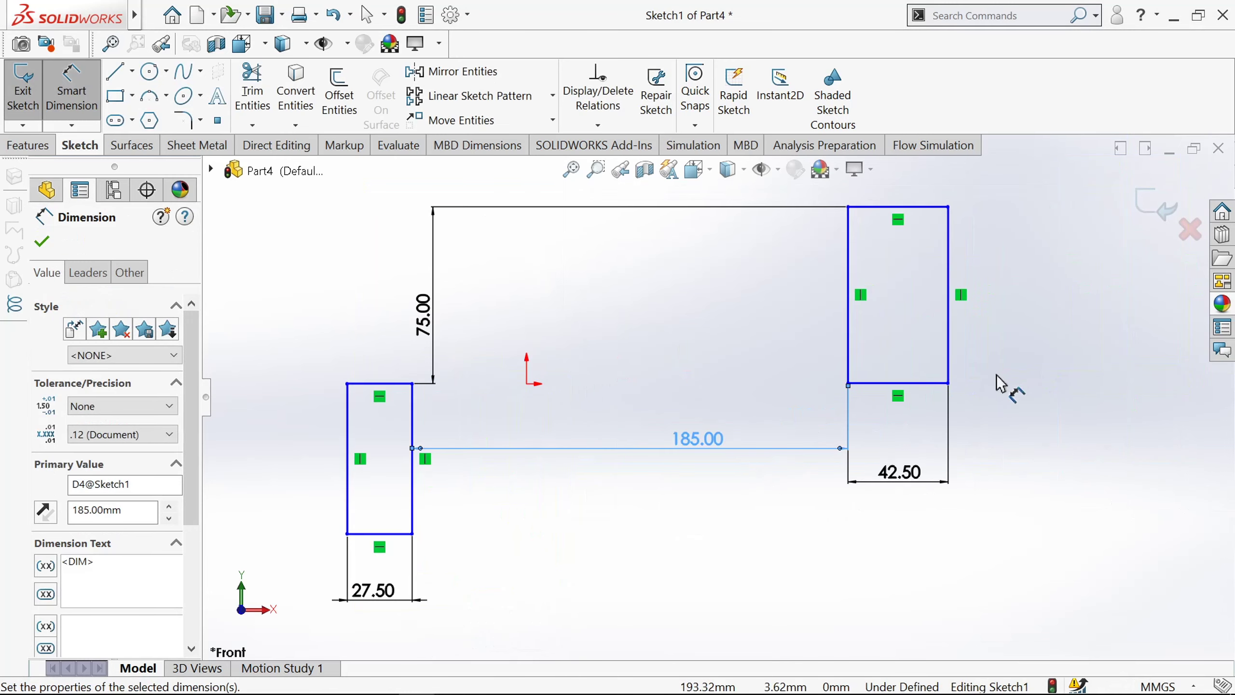
pyautogui.click(41, 242)
# - Make the left rectangle's top edge coincident with the sketch origin
pyautogui.click(423, 402)
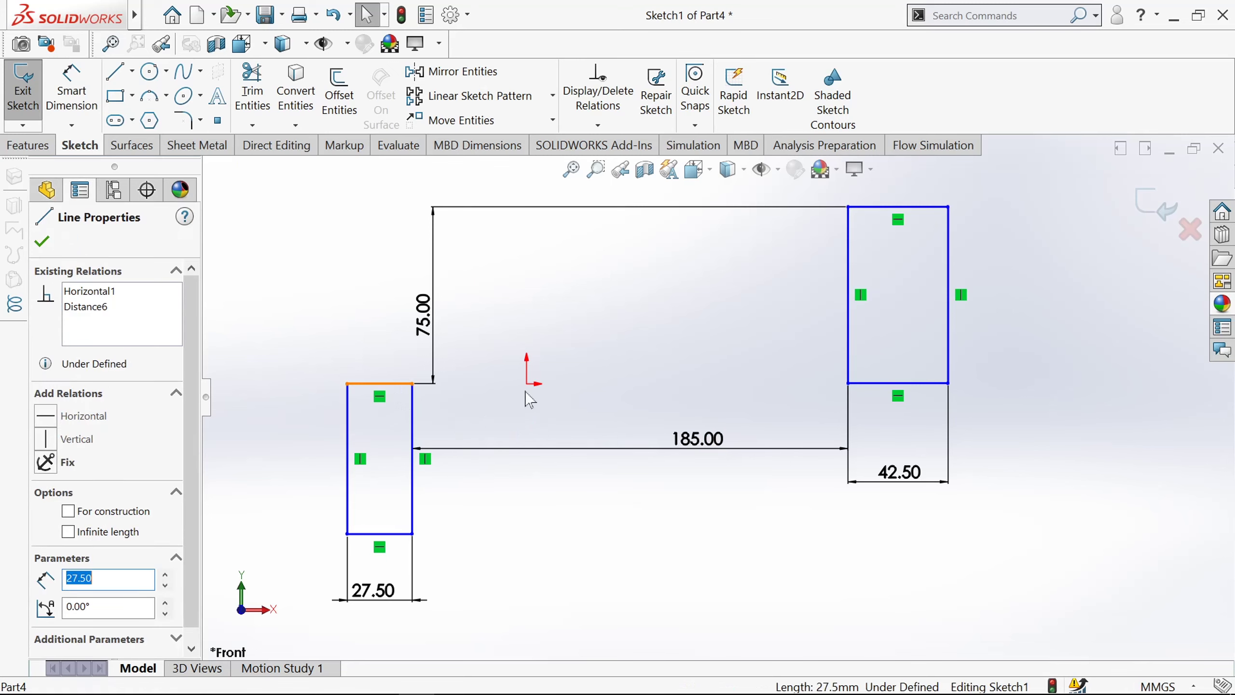
pyautogui.keyDown('ctrl'); pyautogui.click(528, 384); pyautogui.keyUp('ctrl')
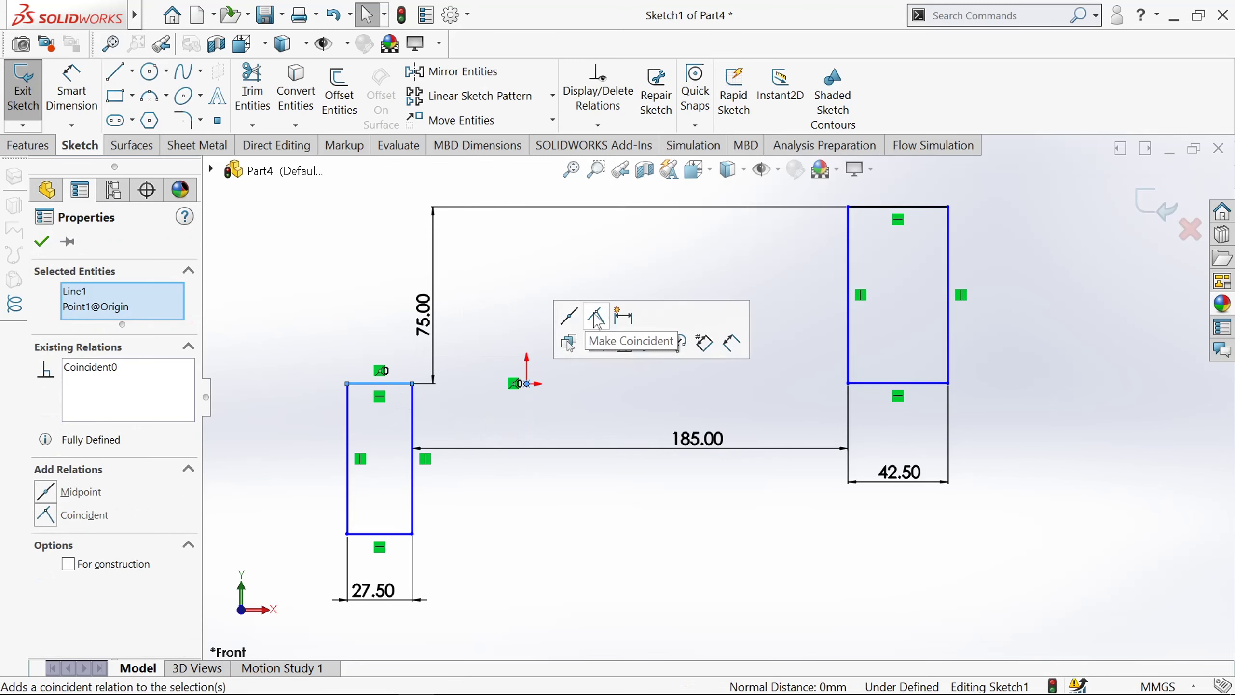
pyautogui.click(43, 242)
# - Dimension the left rectangle's height as 100 mm
pyautogui.scroll(-2, 565, 515)
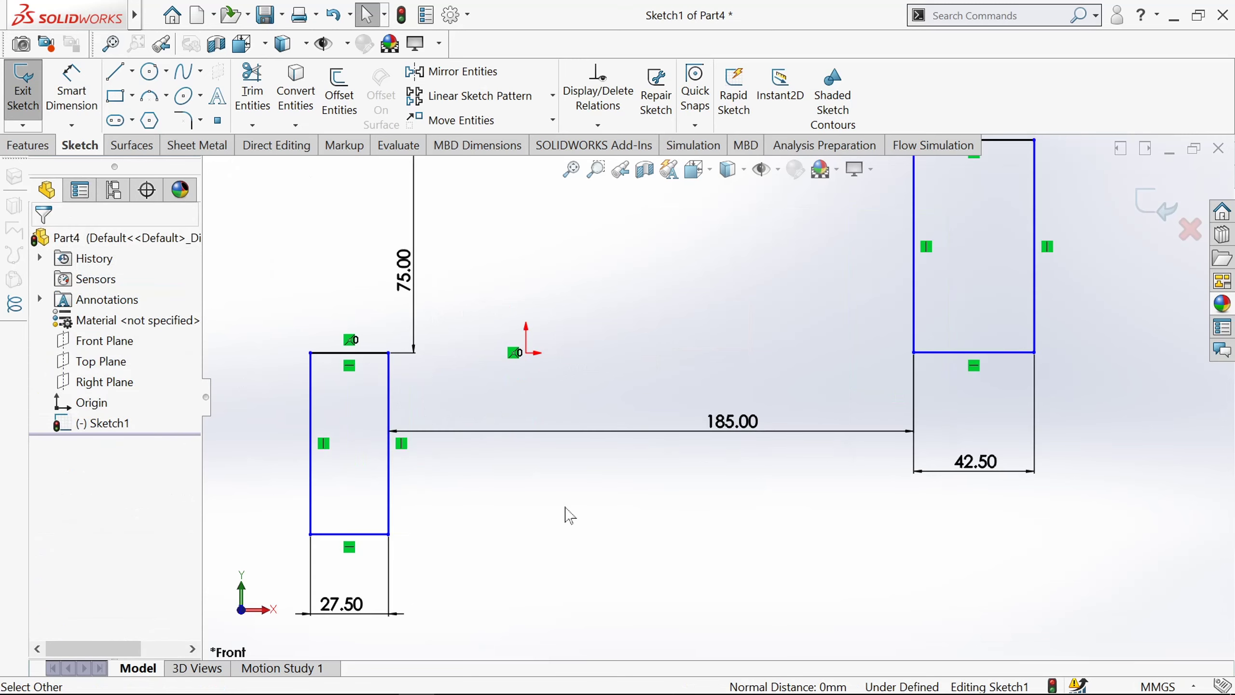
pyautogui.scroll(3, 565, 510)
pyautogui.click(72, 94)
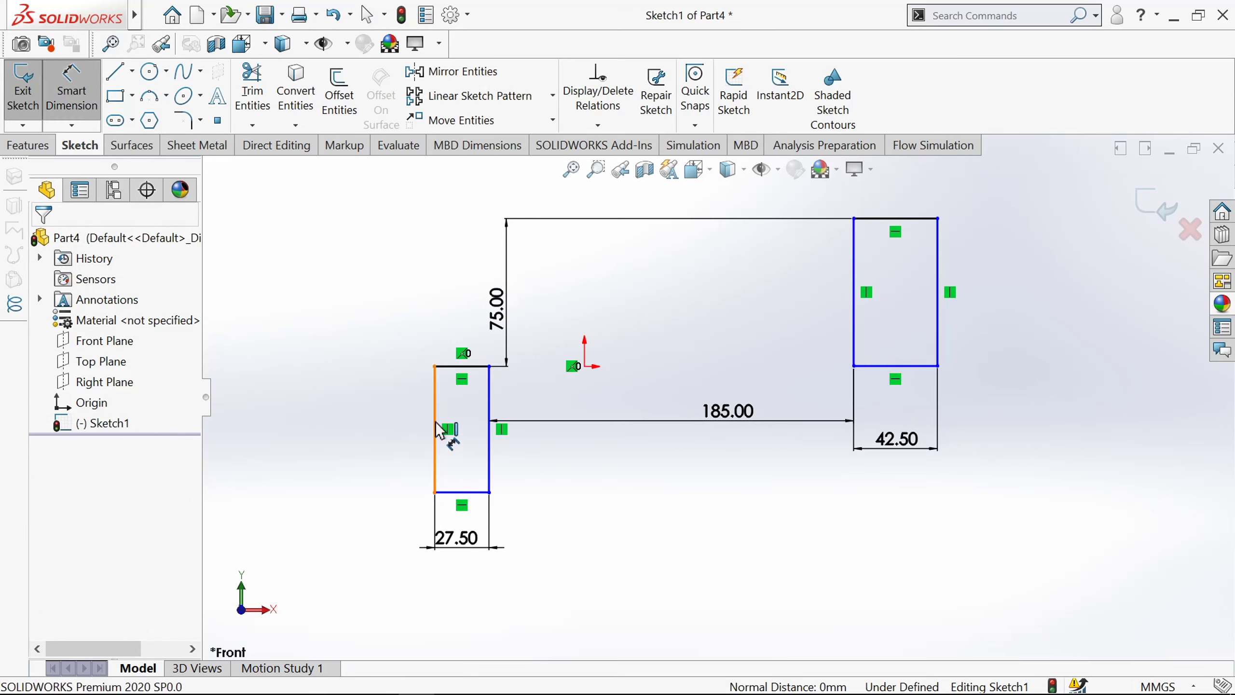
pyautogui.click(438, 431)
pyautogui.click(372, 438)
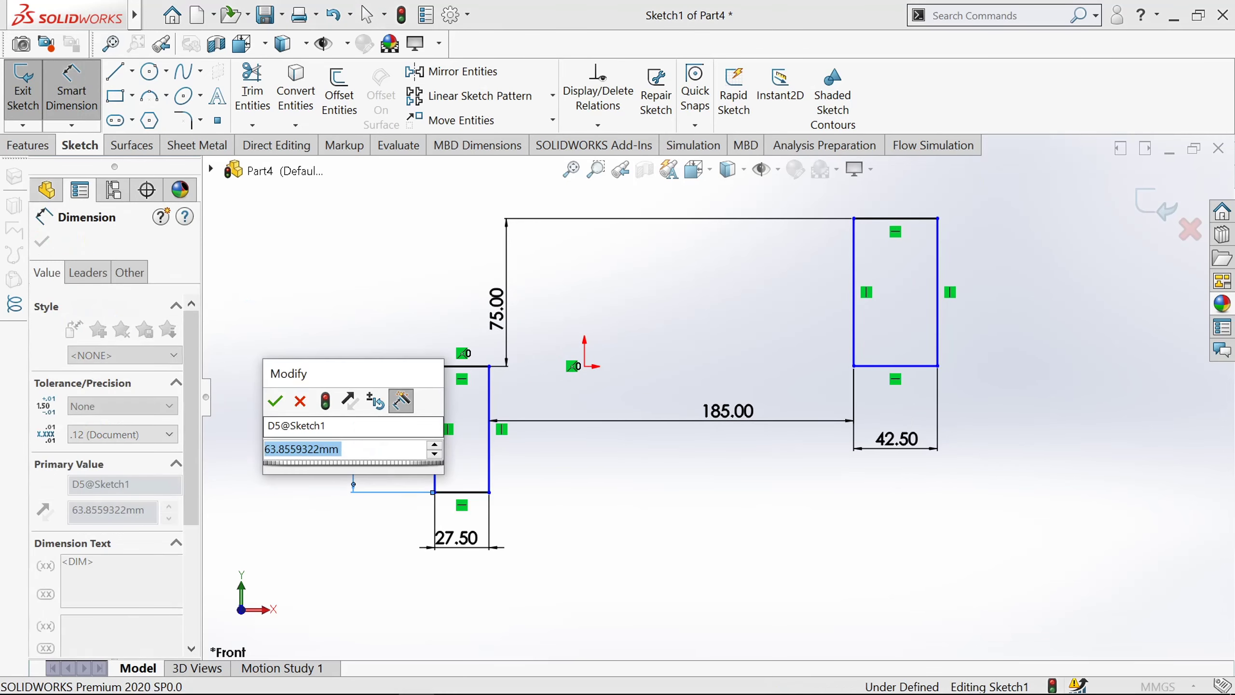
pyautogui.write('100')
pyautogui.press('Return')
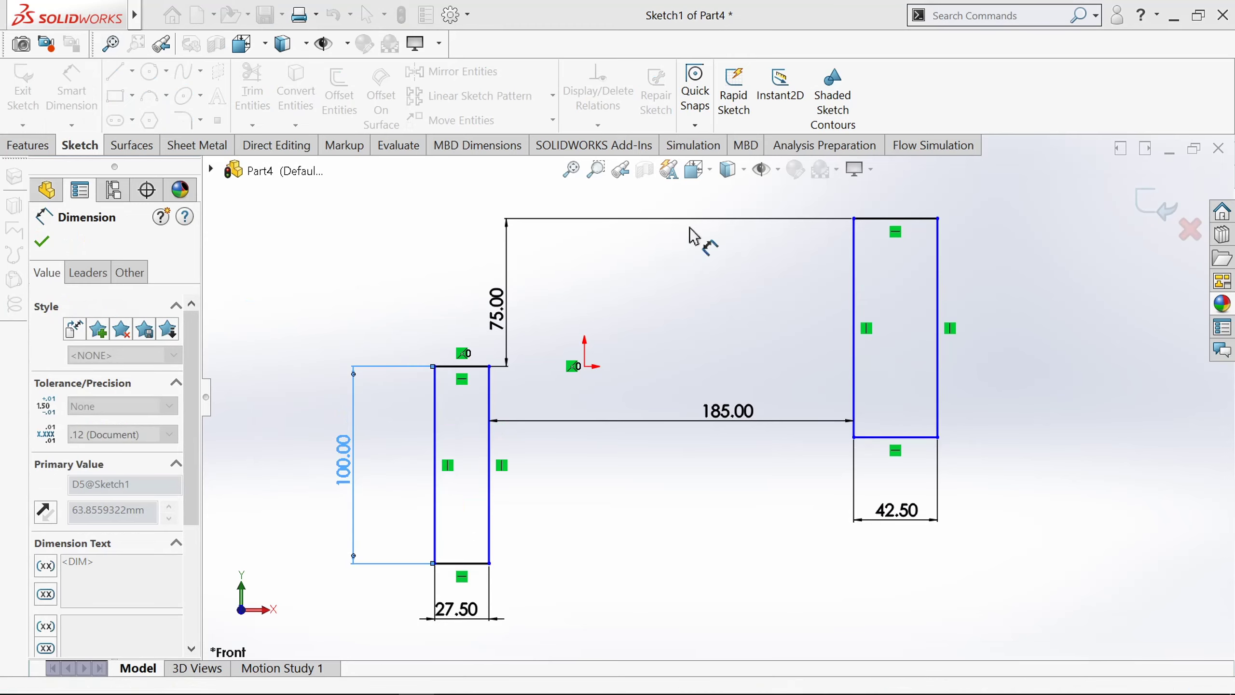
# - Dimension the right rectangle's height as 115 mm
pyautogui.click(940, 319)
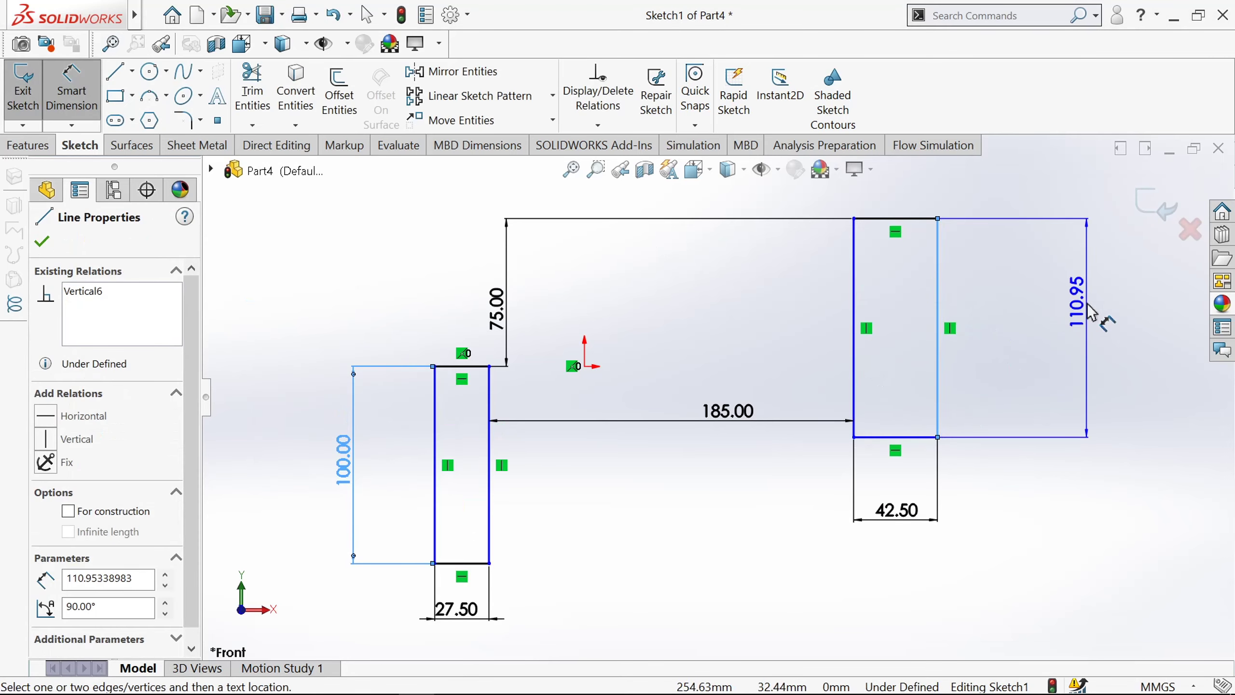
pyautogui.click(1089, 311)
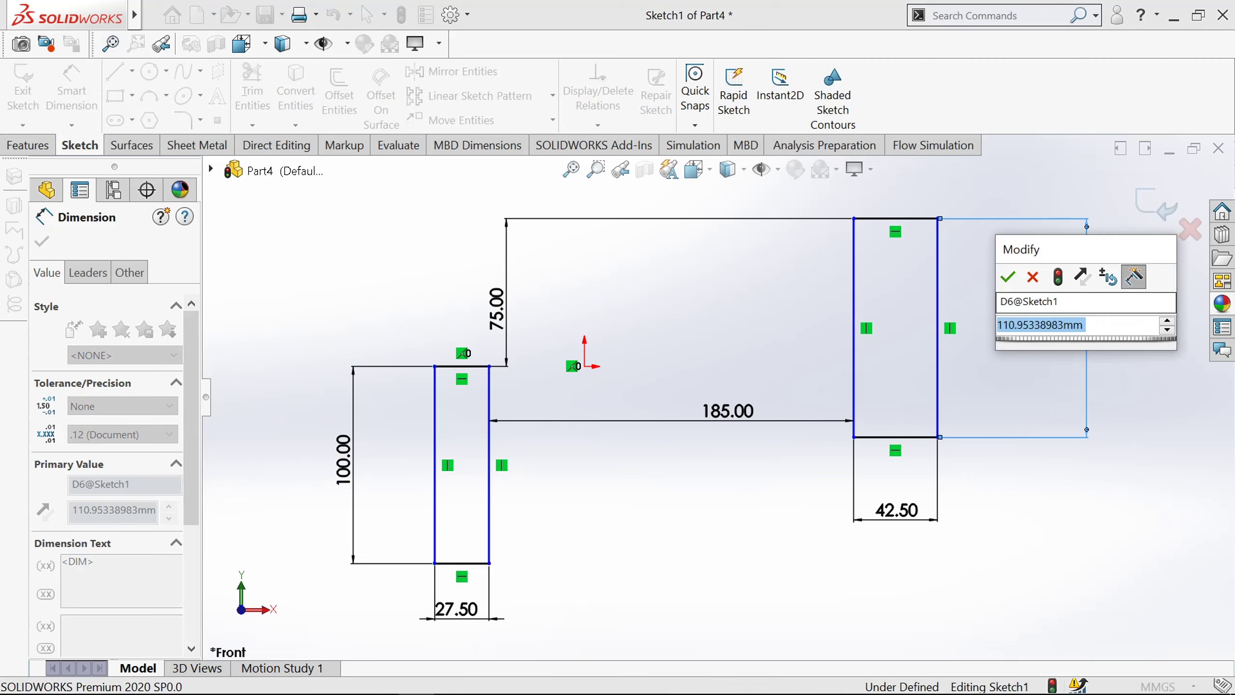
pyautogui.write('115')
pyautogui.press('Return')
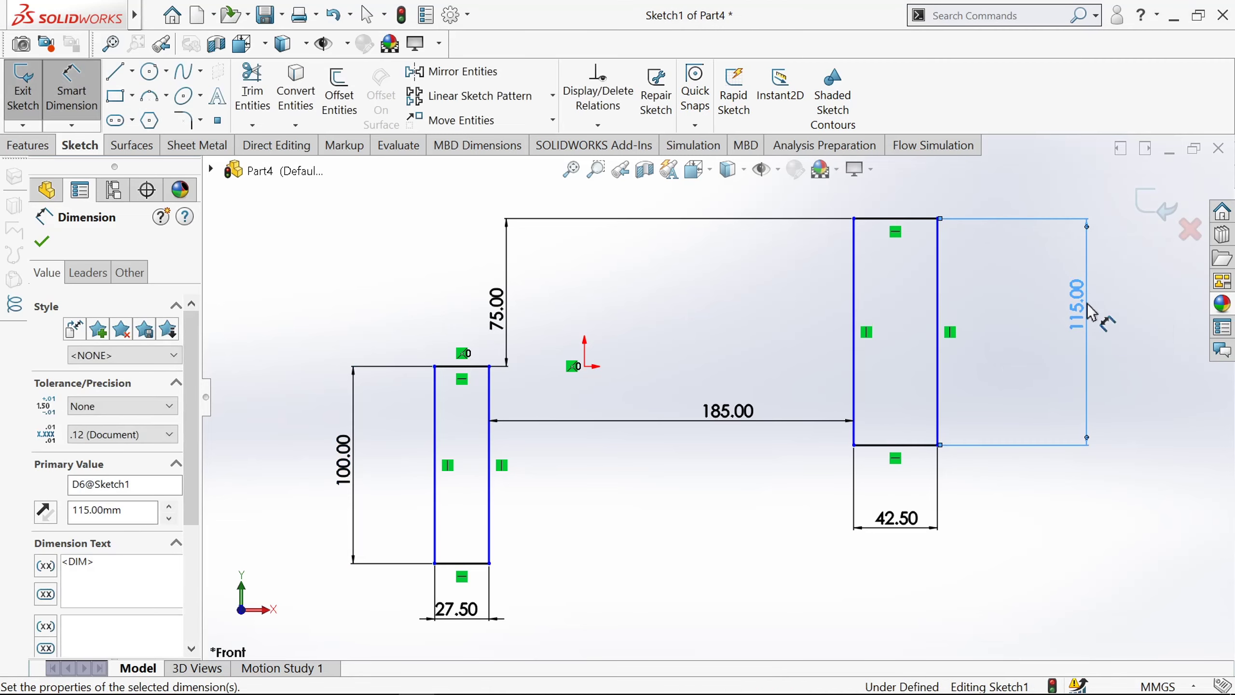
pyautogui.click(42, 241)
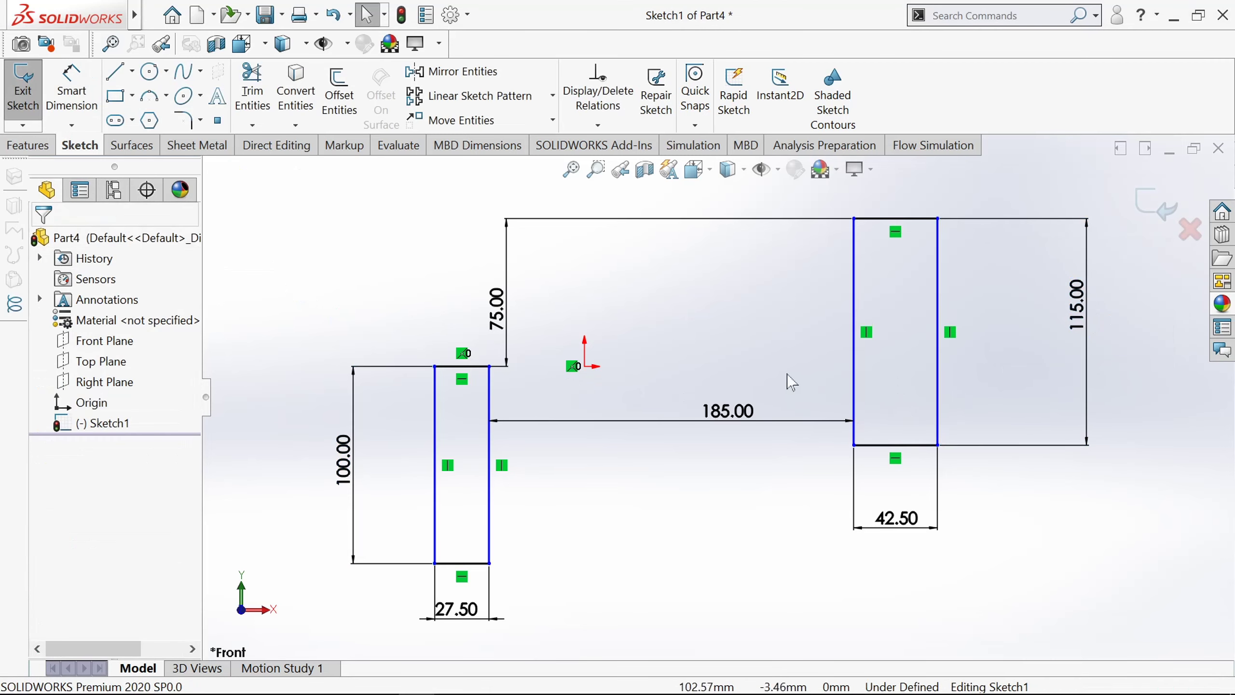
# - Sketch a circle about 27 mm in diameter centred on the right rectangle's left edge, above its midpoint
pyautogui.press('f')
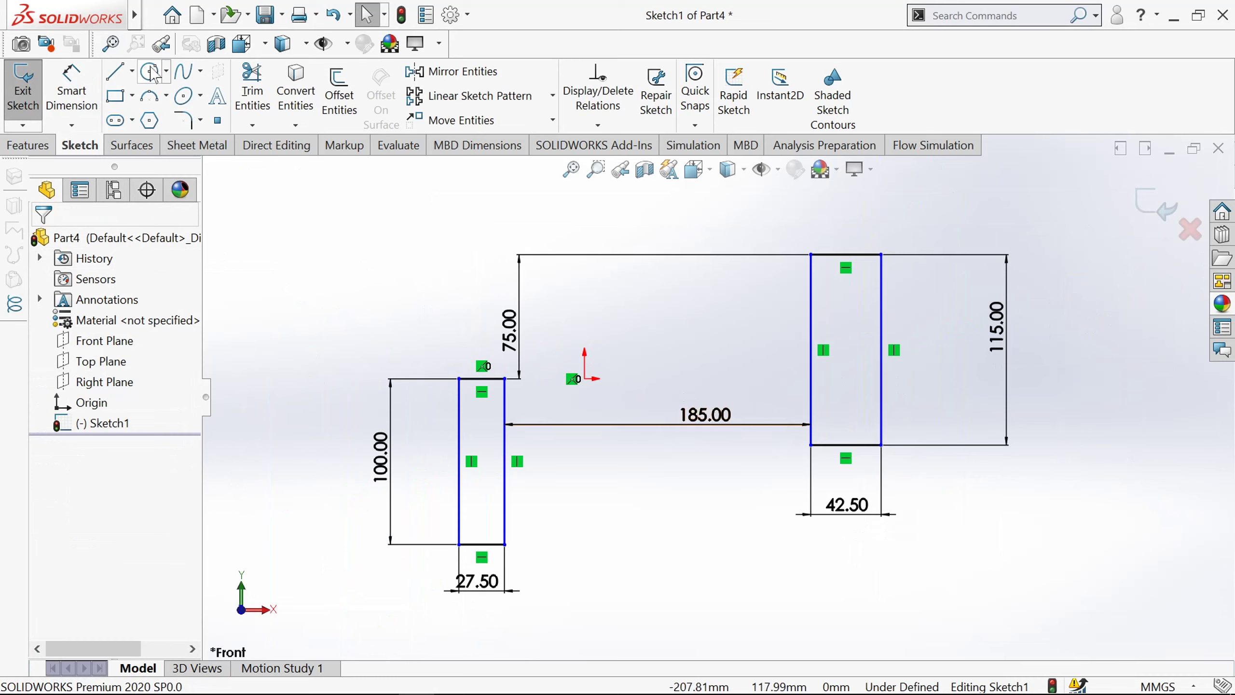
pyautogui.click(152, 72)
pyautogui.scroll(-2, 821, 348)
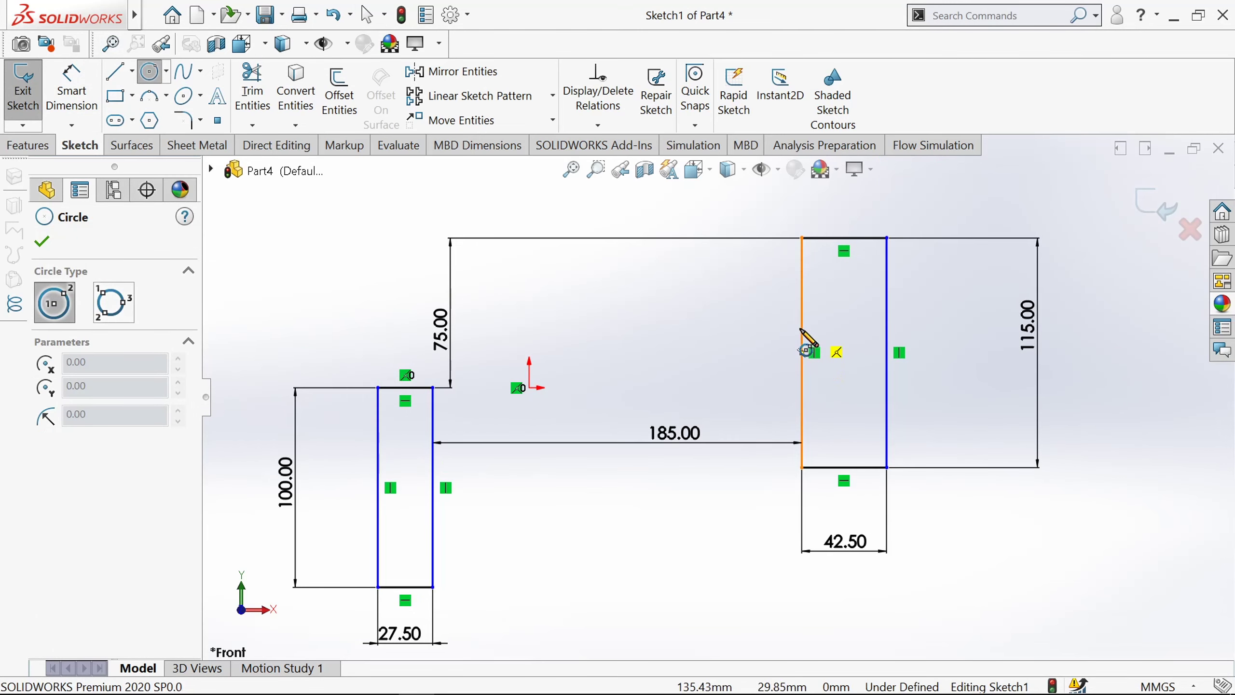
pyautogui.click(802, 328)
pyautogui.click(826, 350)
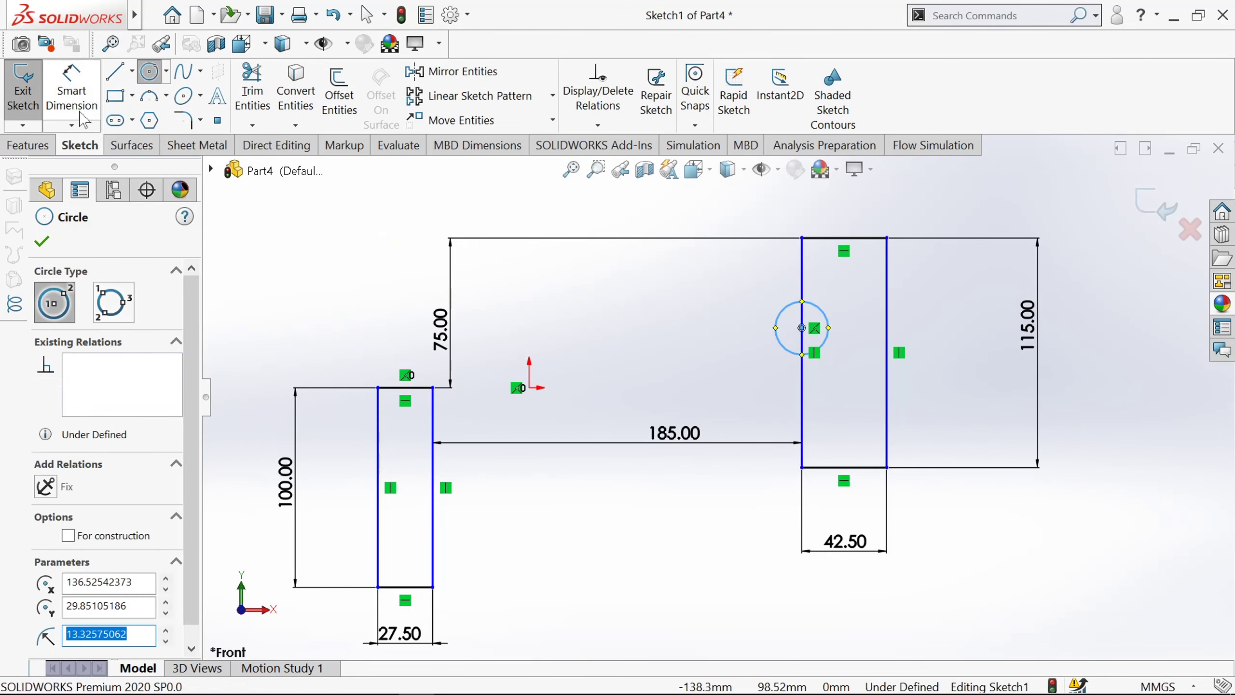
# - Set the diameter of the circle on the right rectangle's left edge to 12 mm
pyautogui.click(73, 105)
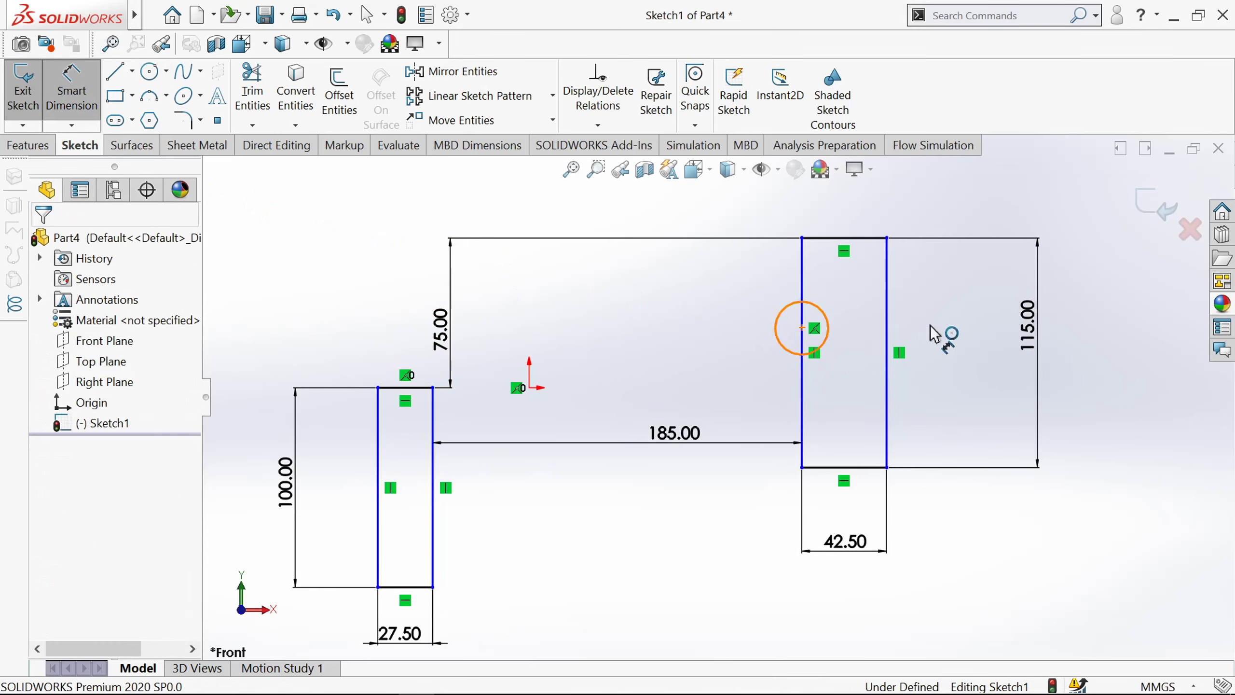
pyautogui.click(827, 330)
pyautogui.click(970, 325)
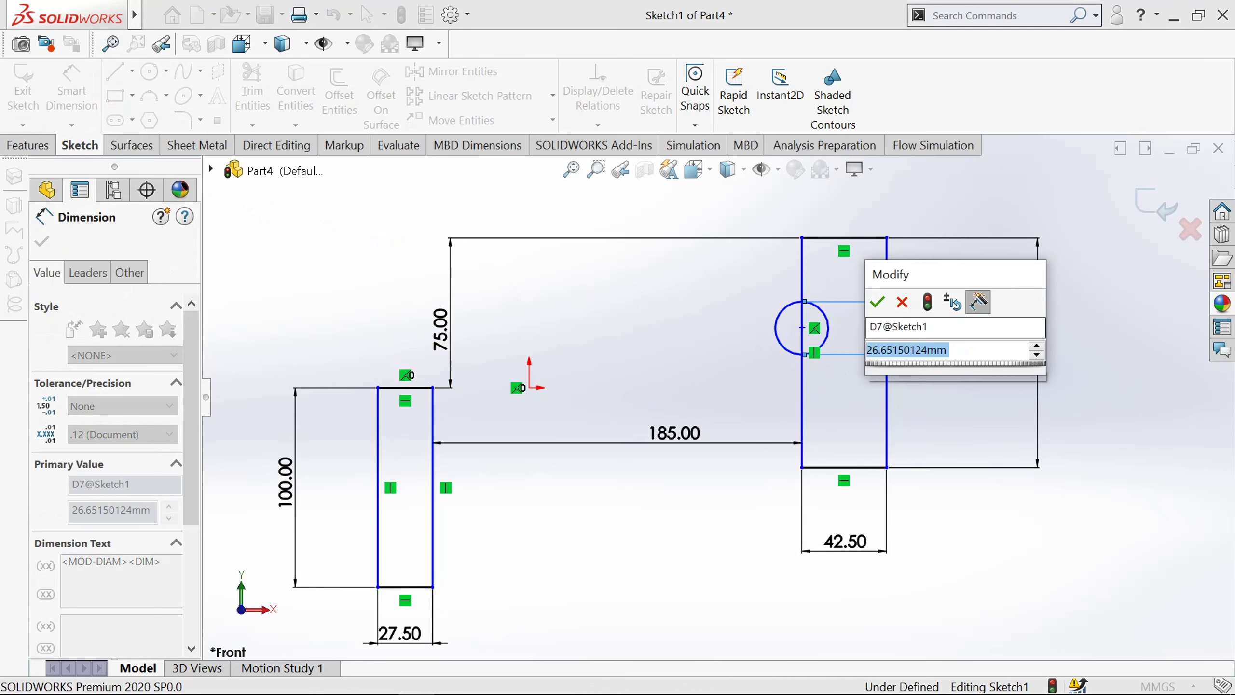
pyautogui.write('12')
pyautogui.press('Return')
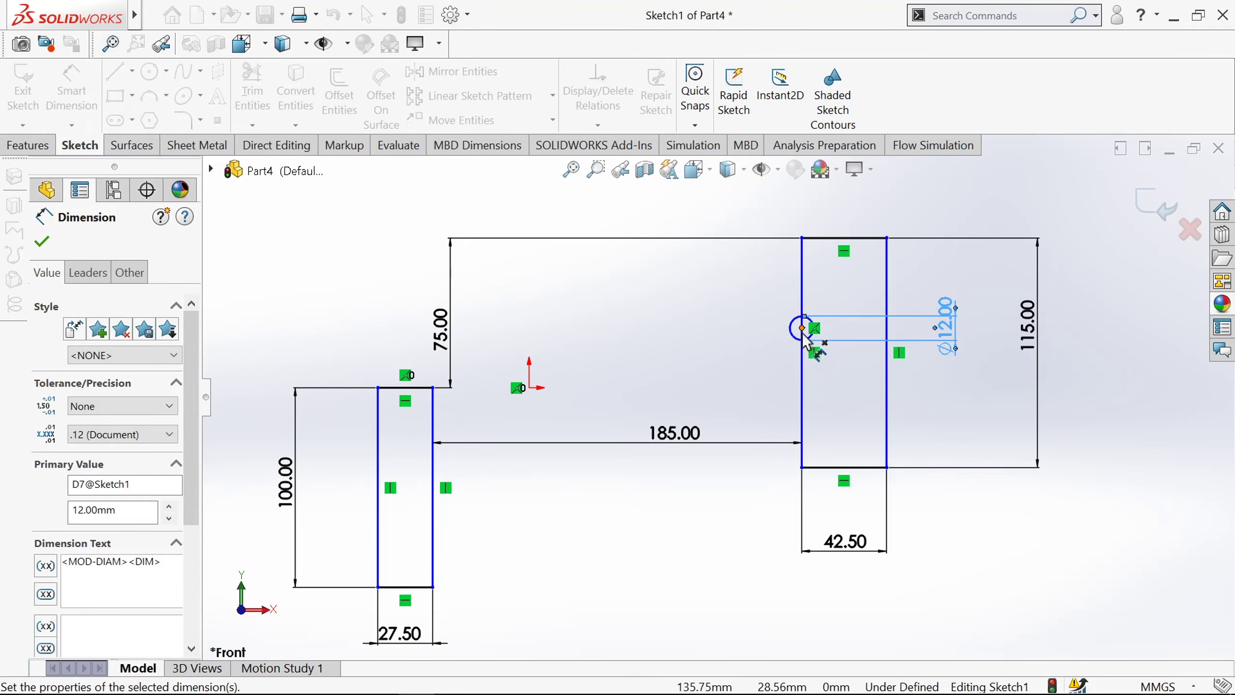
# - Set the vertical distance from the circle's centre to the right rectangle's top edge to 60 mm
pyautogui.scroll(-4, 802, 333)
pyautogui.click(778, 338)
pyautogui.scroll(4, 778, 338)
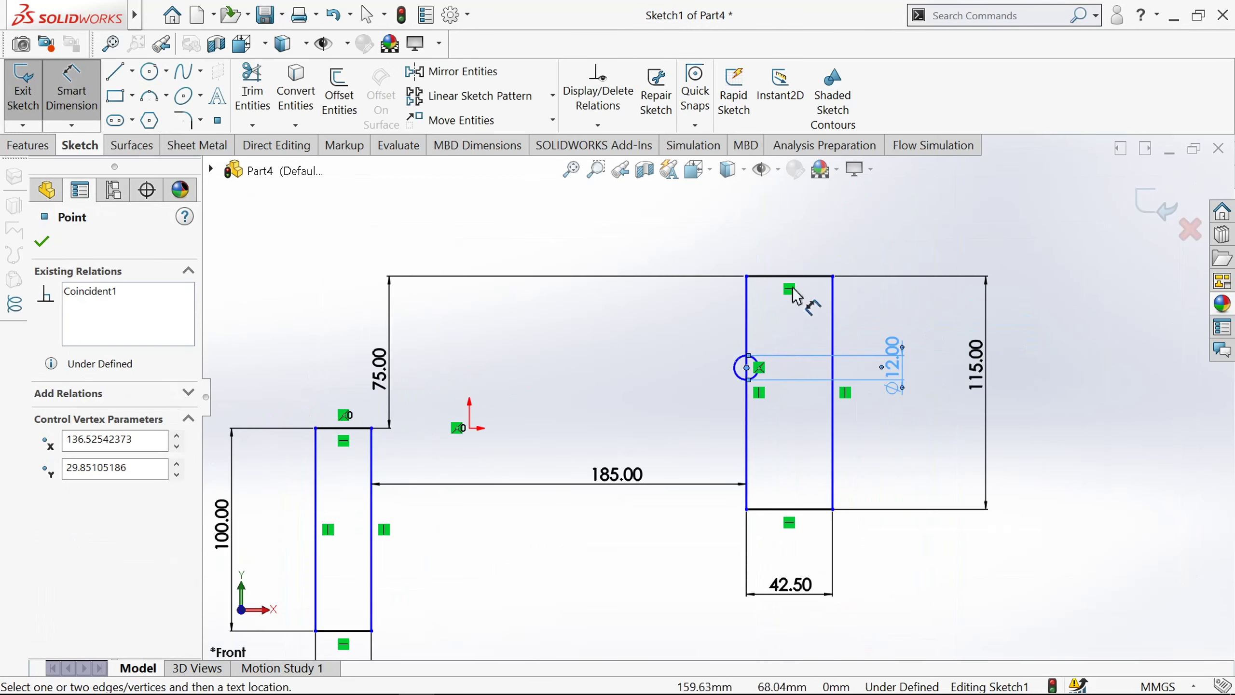
pyautogui.click(788, 278)
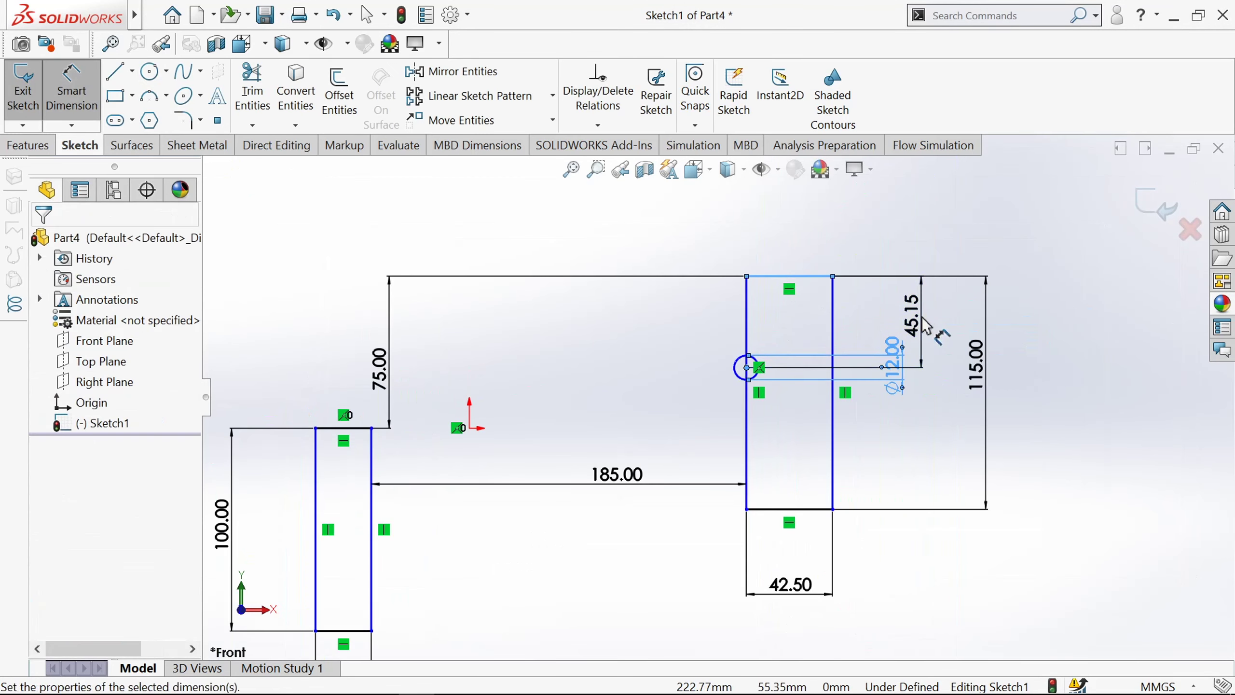
pyautogui.click(927, 325)
pyautogui.write('60')
pyautogui.press('Return')
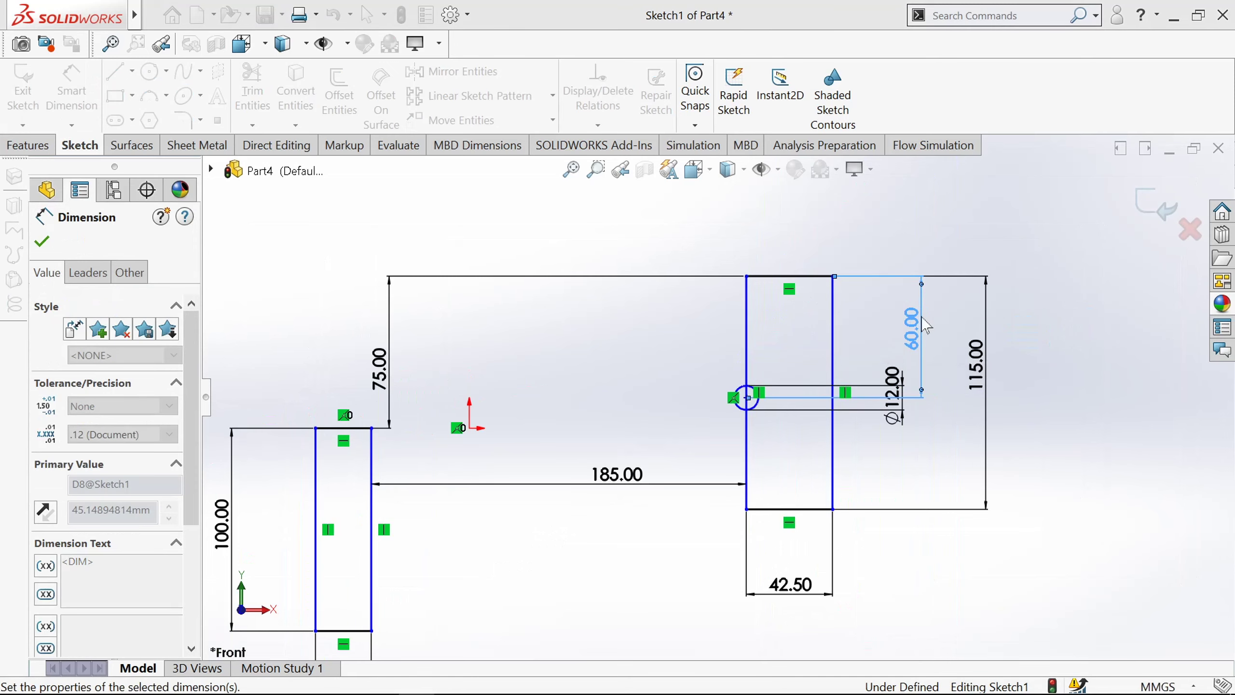
pyautogui.scroll(-2, 786, 442)
pyautogui.scroll(2, 786, 442)
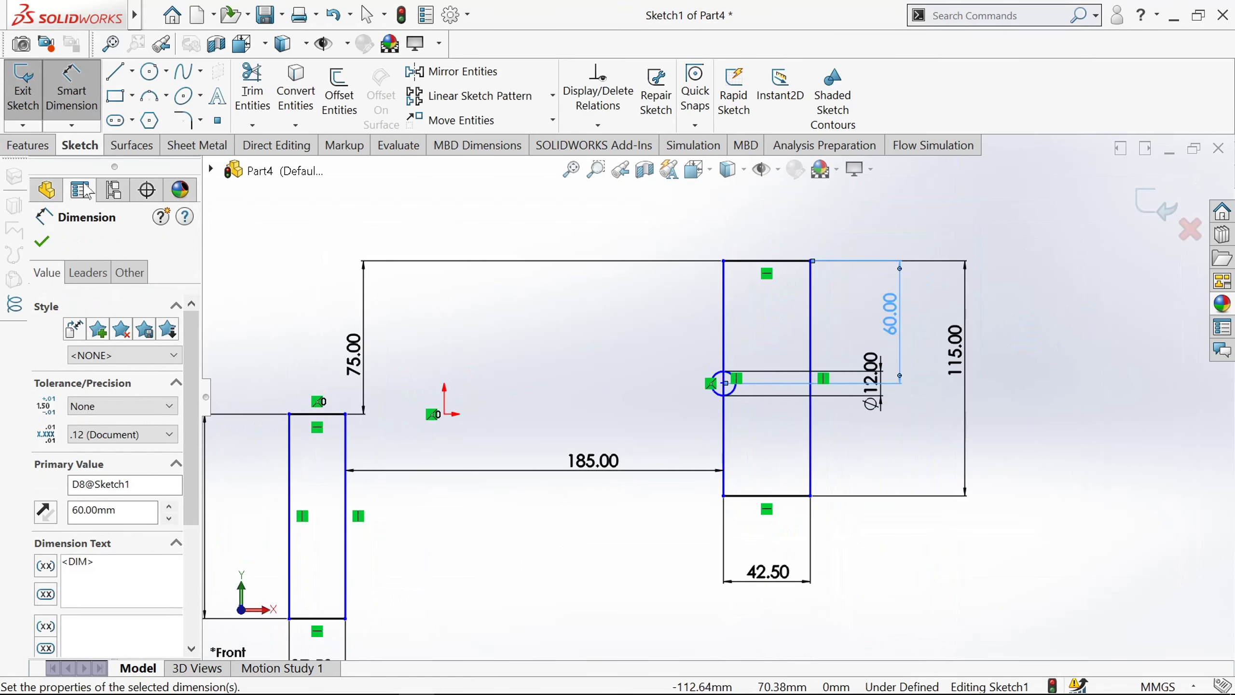
pyautogui.click(42, 242)
# - Sketch a horizontal line about 42 mm long from the left rectangle's right edge toward the right rectangle
pyautogui.click(114, 76)
pyautogui.scroll(2, 360, 487)
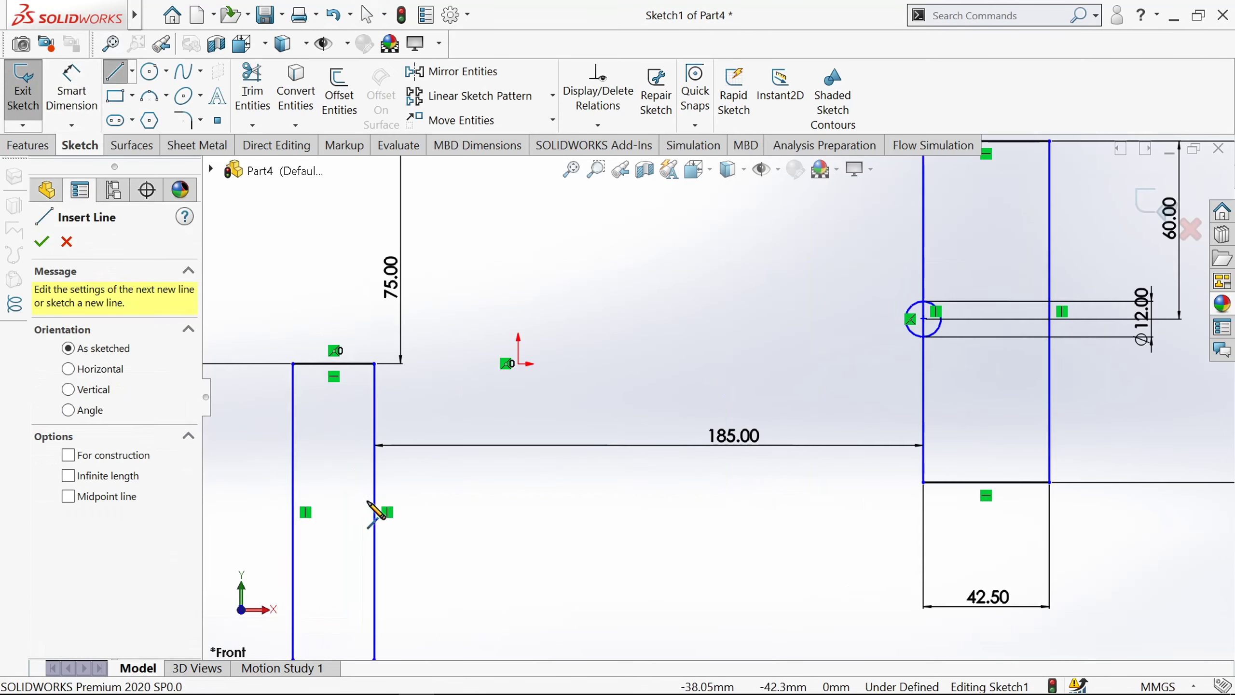
pyautogui.click(374, 469)
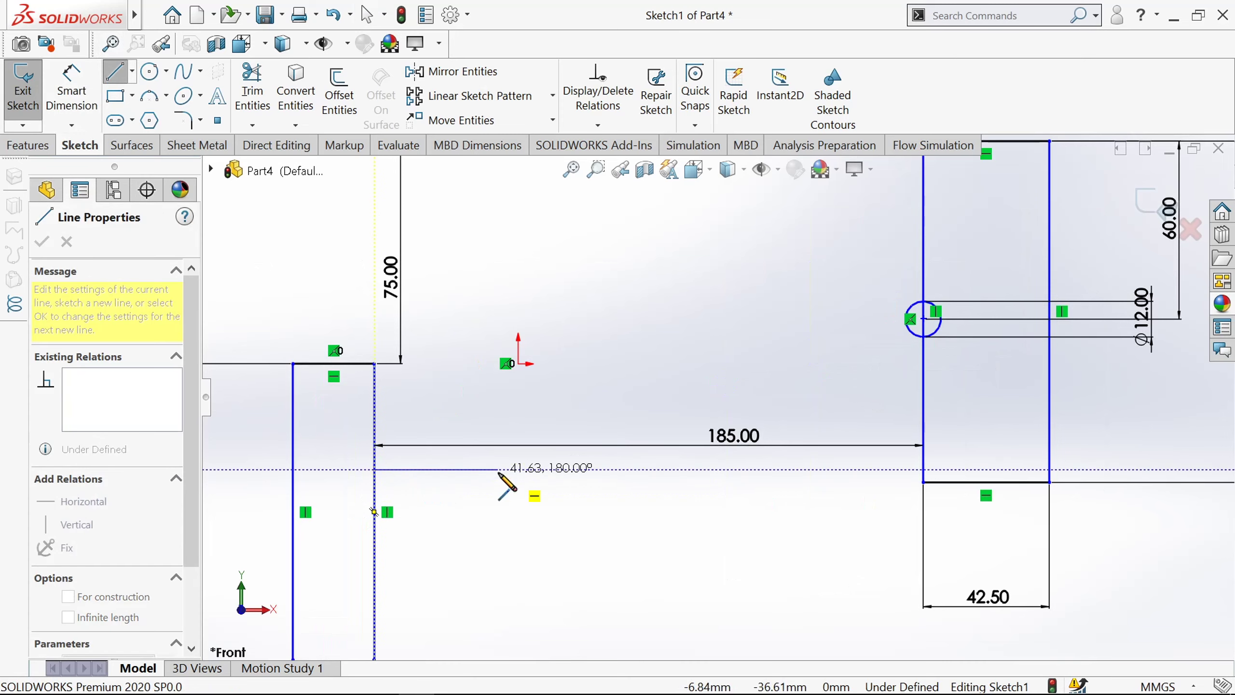
pyautogui.click(498, 469)
pyautogui.press('Escape')
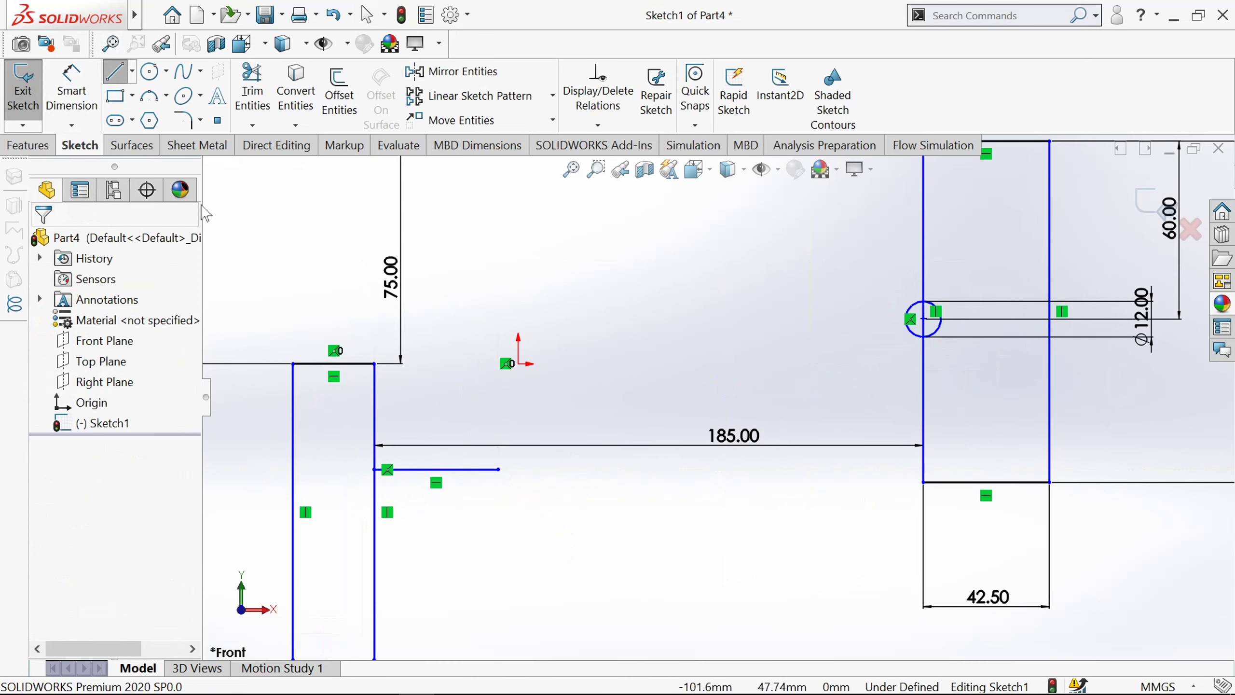
# - Sketch a horizontal line about 52 mm long from the right rectangle's left edge, above the circle, toward the left rectangle
pyautogui.click(116, 72)
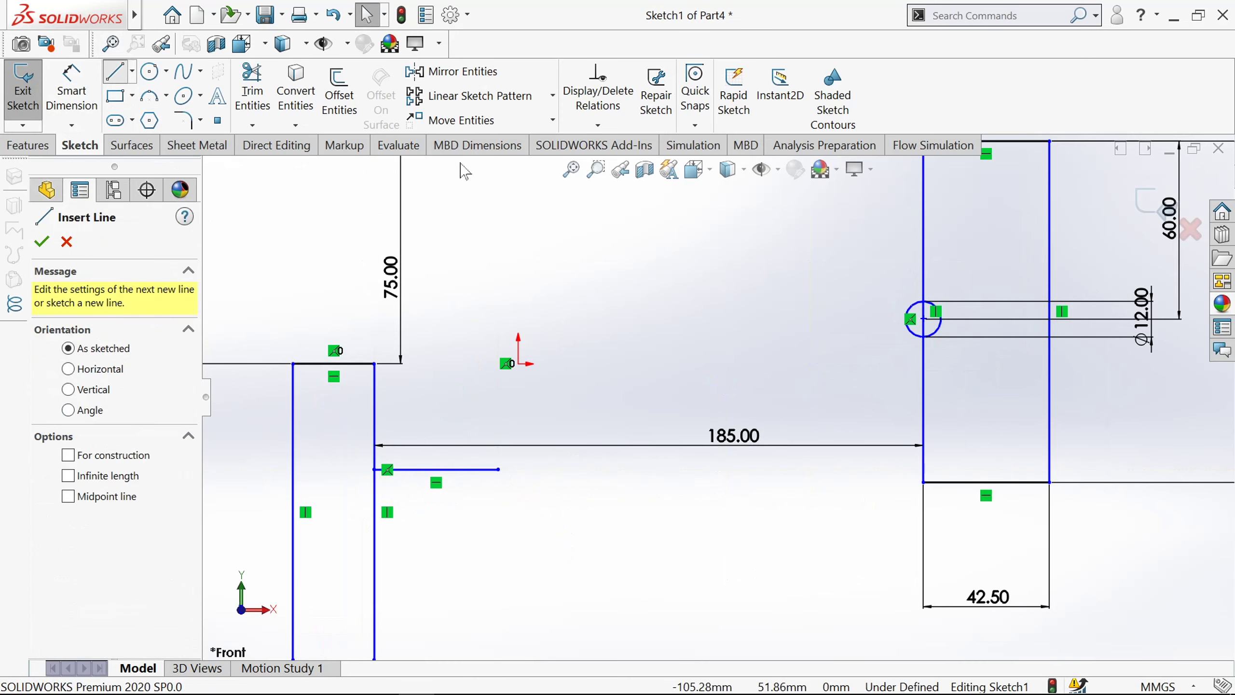
pyautogui.click(924, 197)
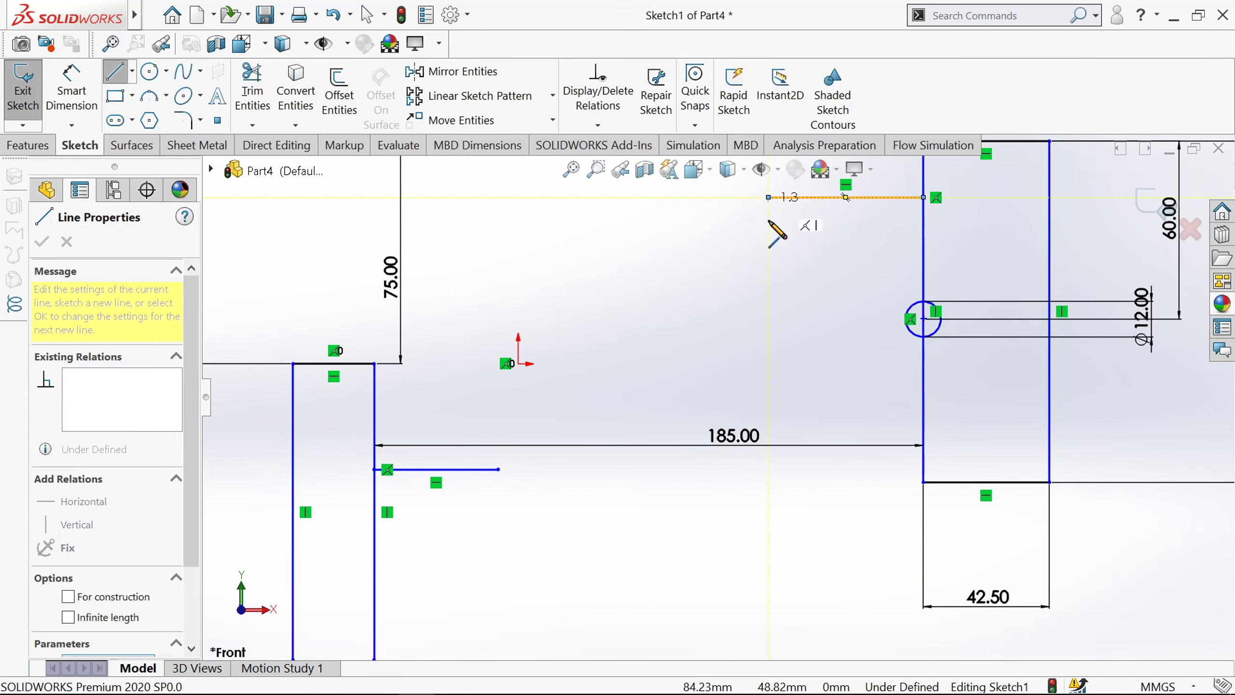
pyautogui.scroll(2, 778, 229)
pyautogui.click(743, 287)
pyautogui.press('Escape')
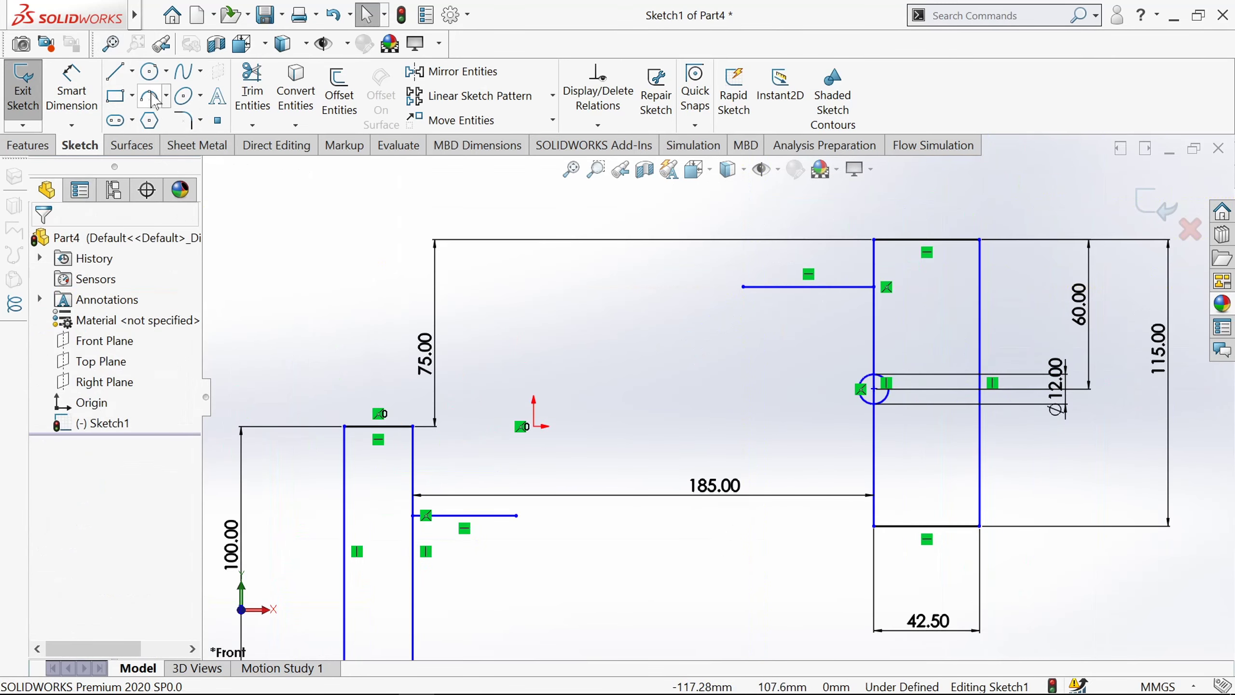
# - Sketch a three-point arc of about 46 mm radius from just above the lower horizontal line up past the origin, bulging to the lower right
pyautogui.click(149, 96)
pyautogui.scroll(-3, 466, 523)
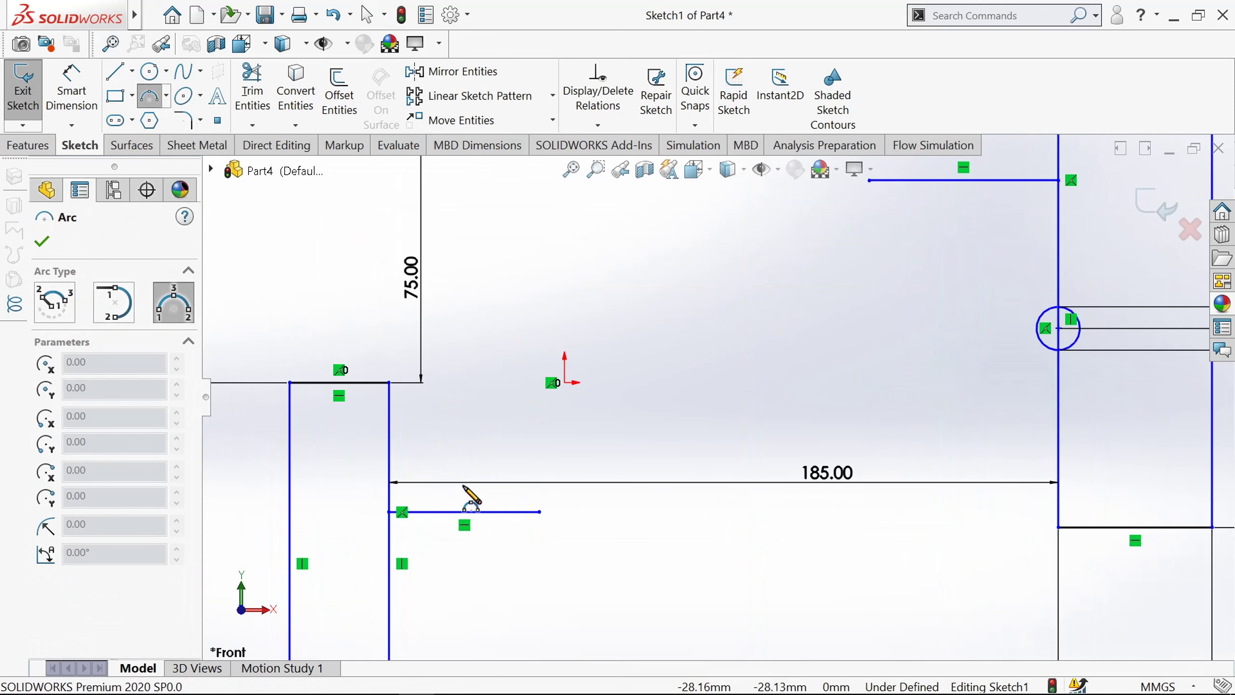
pyautogui.click(458, 495)
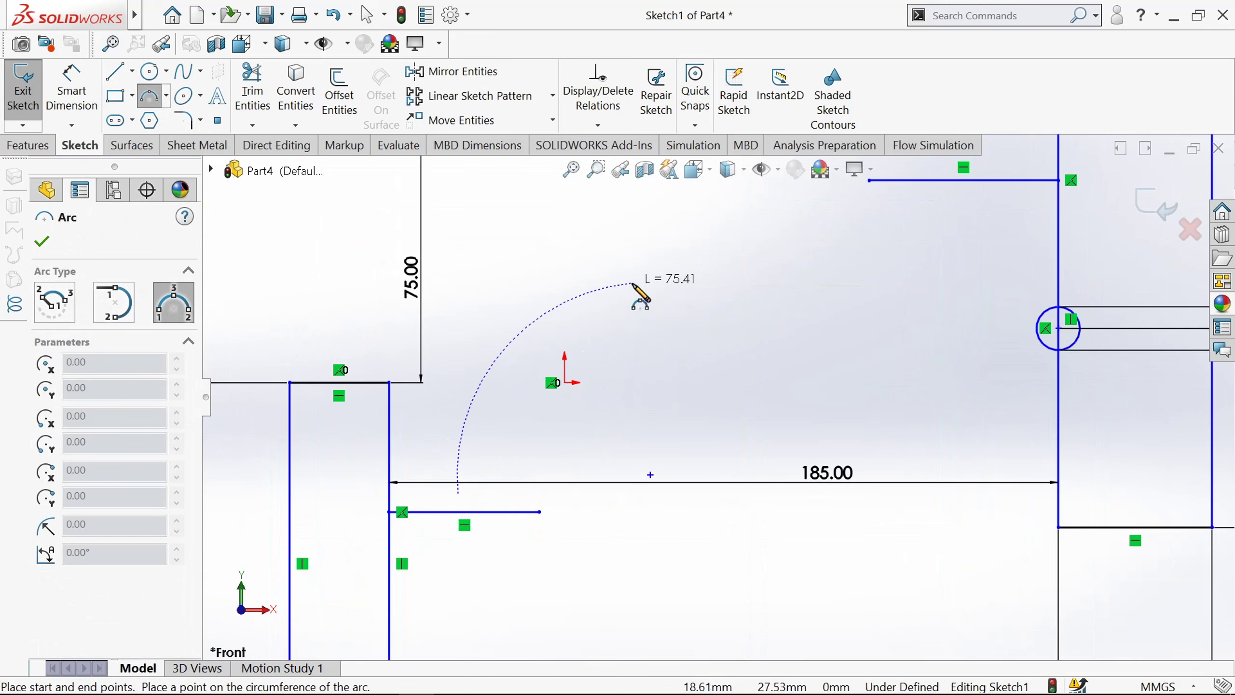
pyautogui.click(632, 282)
pyautogui.click(600, 433)
# - Sketch a second three-point arc of about 117 mm radius from just below the upper horizontal line down toward the first arc, bulging to the upper left
pyautogui.scroll(2, 711, 398)
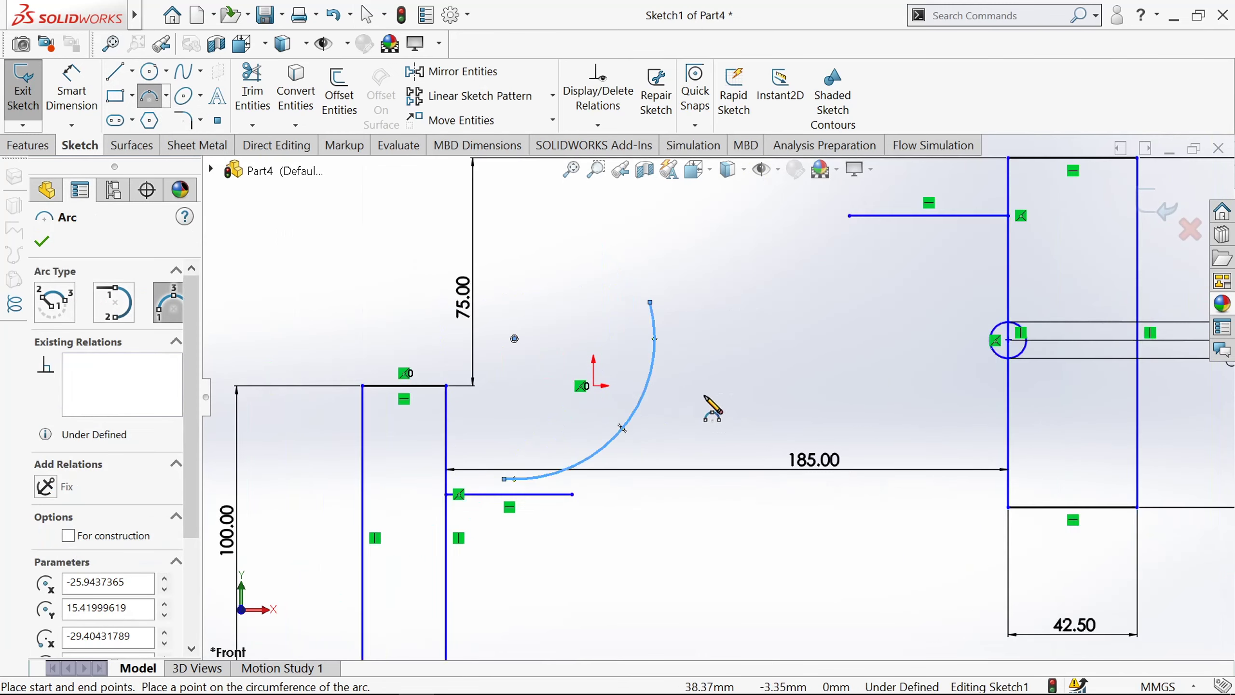
pyautogui.click(880, 265)
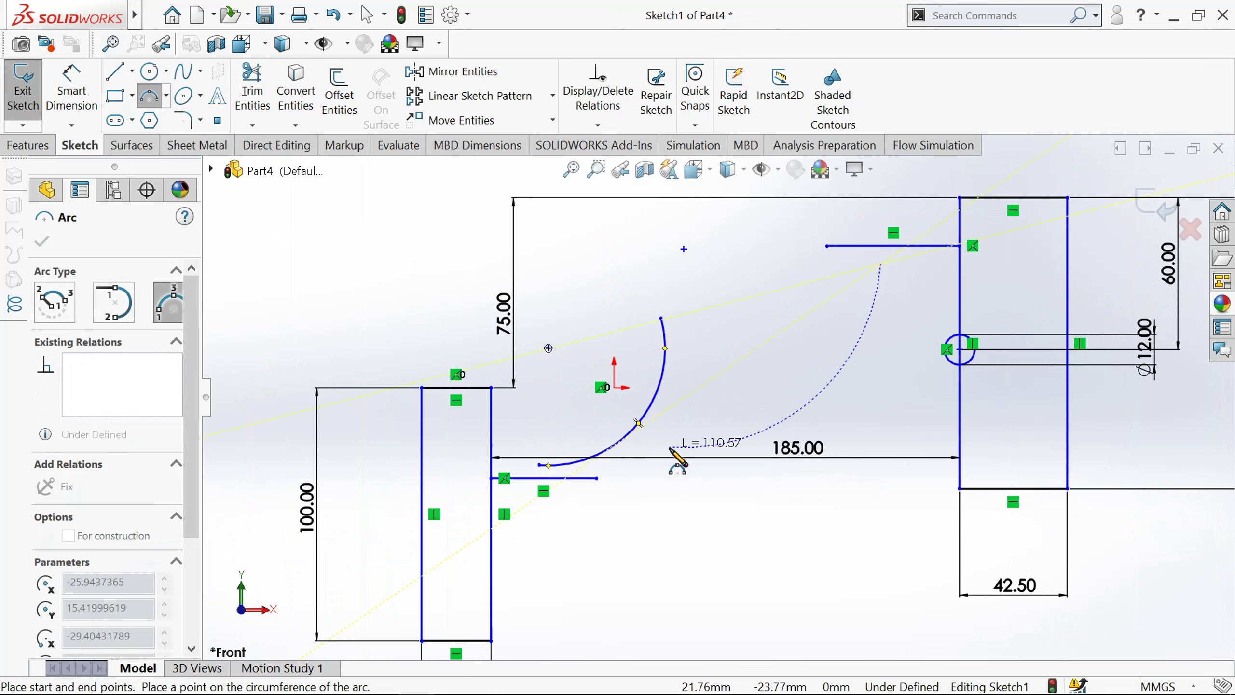
pyautogui.click(670, 447)
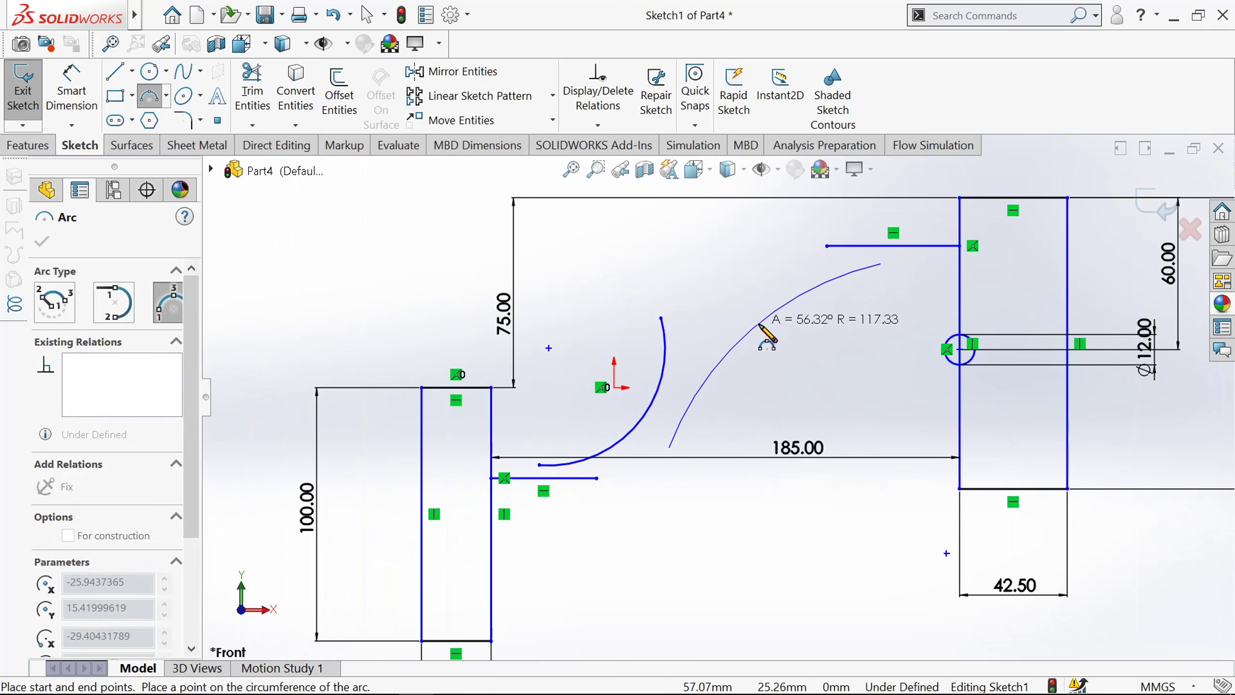
pyautogui.click(758, 325)
pyautogui.press('Escape')
# - Set the vertical distance from the left rectangle's top edge to the lower horizontal line to 30 mm
pyautogui.scroll(-2, 764, 392)
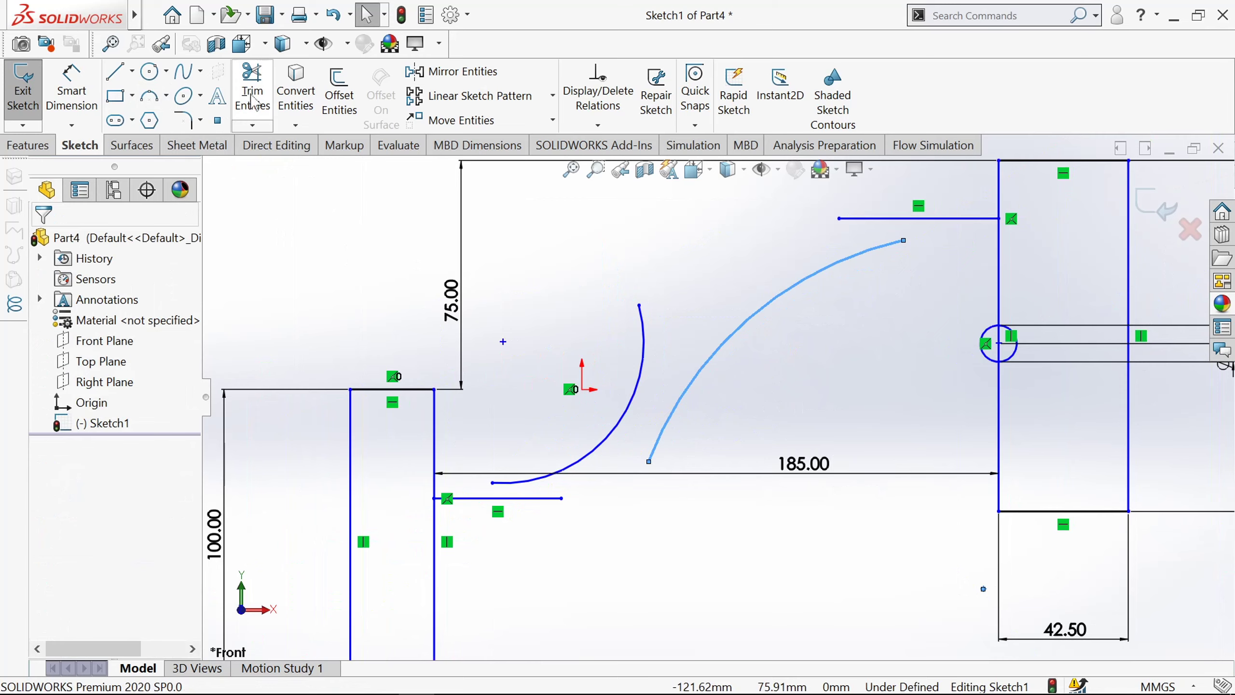
pyautogui.scroll(-3, 638, 466)
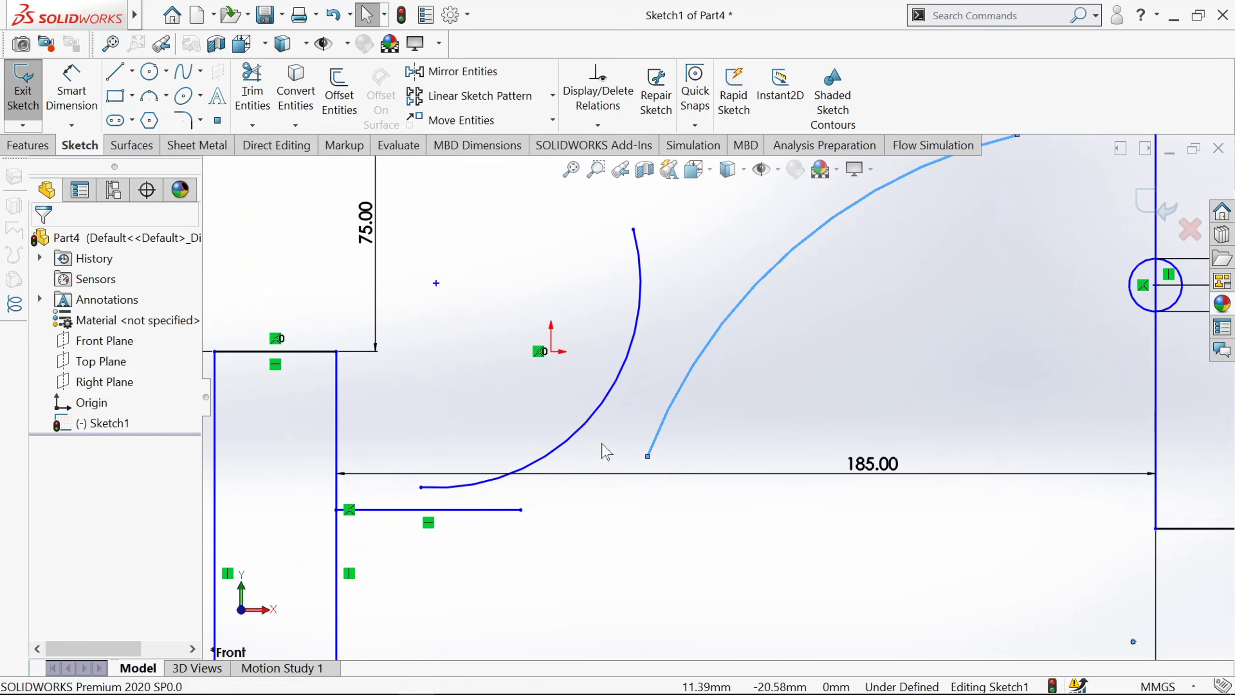
pyautogui.scroll(2, 710, 398)
pyautogui.click(72, 91)
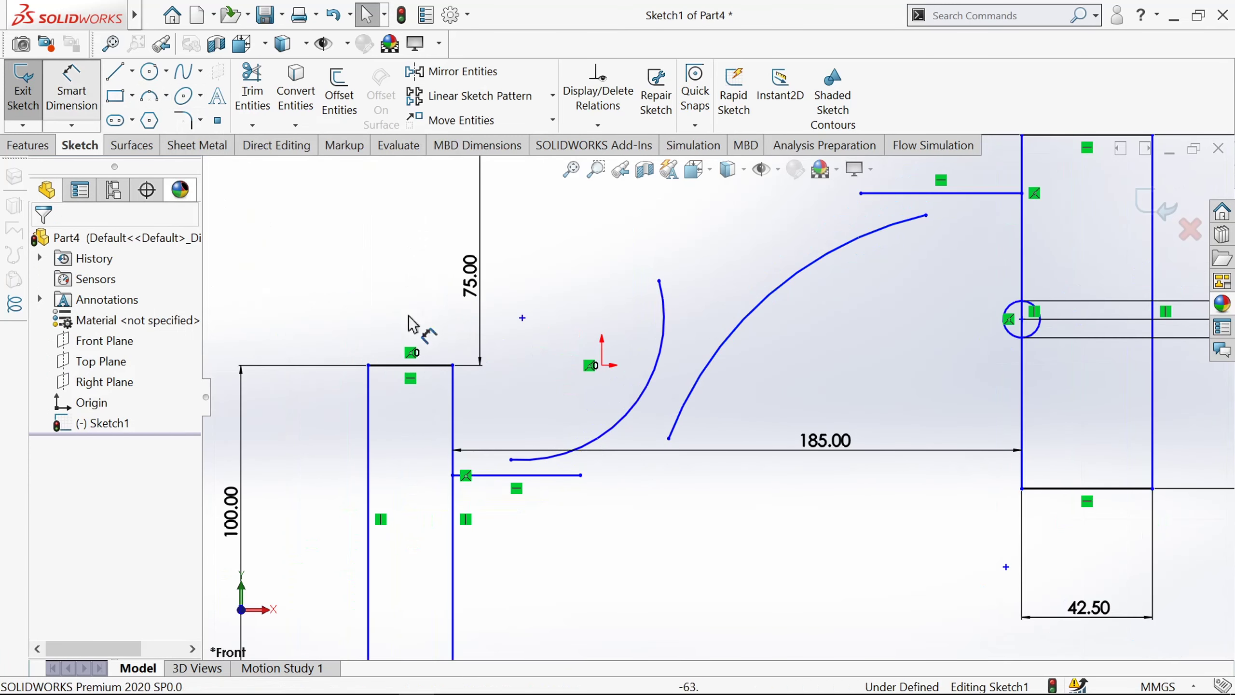
pyautogui.click(494, 475)
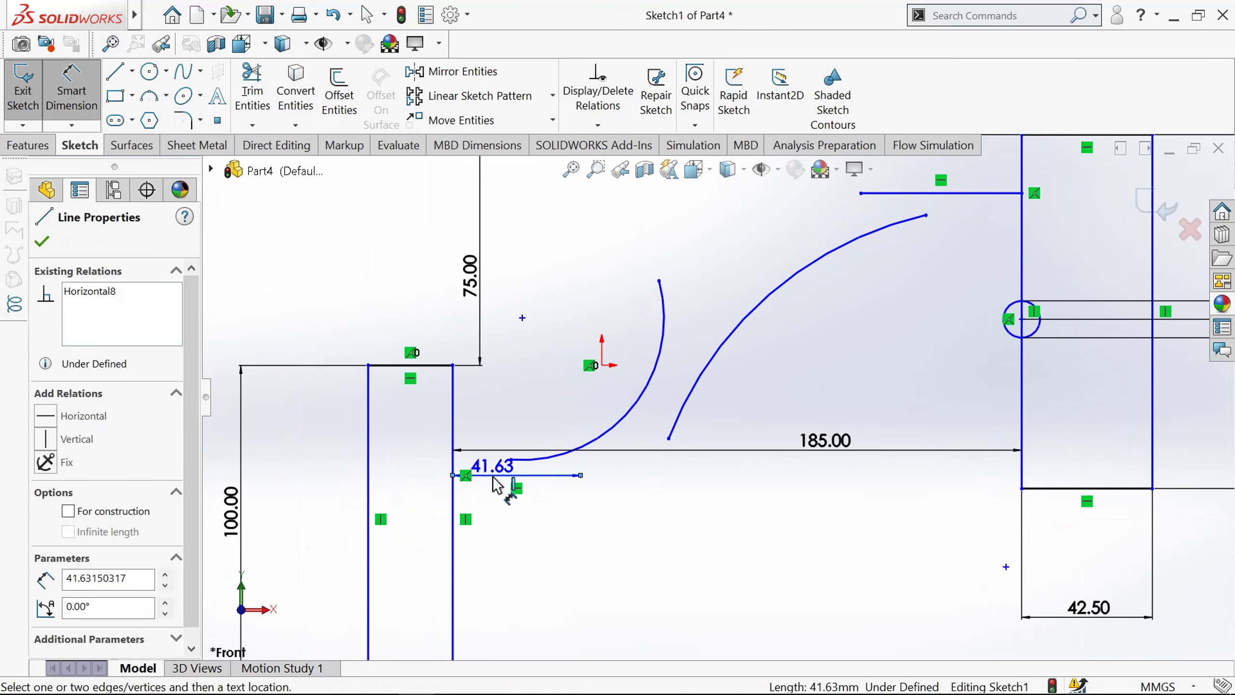
pyautogui.click(408, 364)
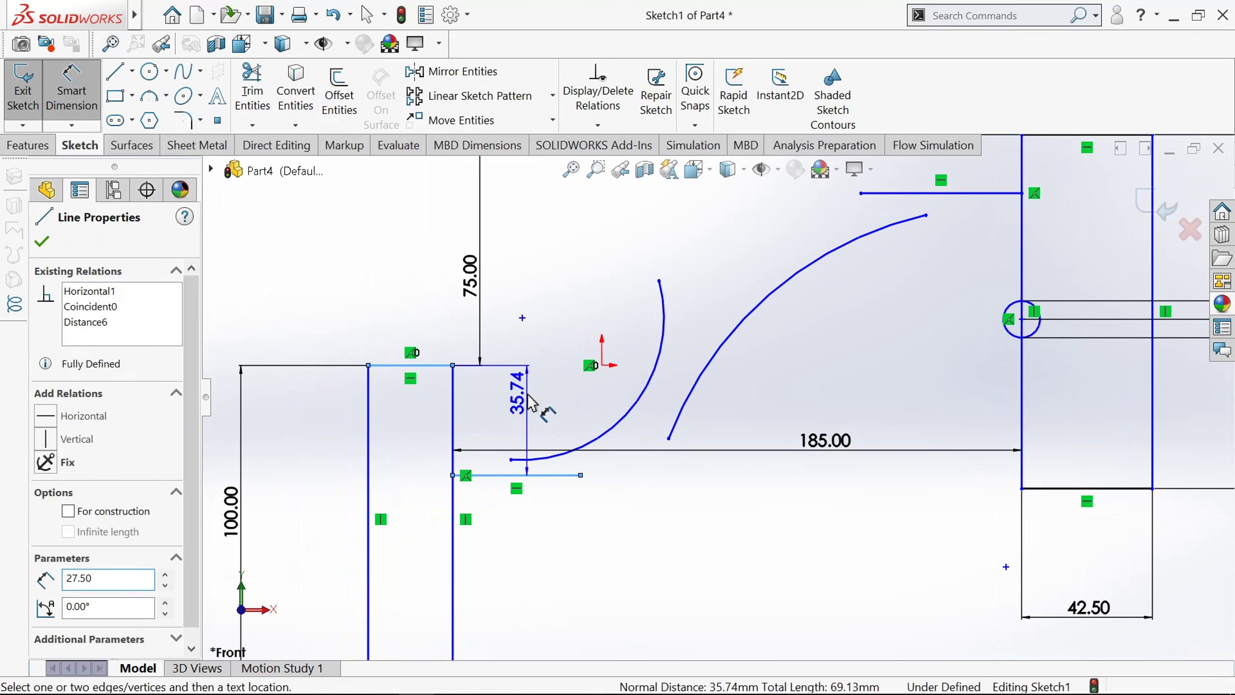
pyautogui.click(530, 413)
pyautogui.write('30')
pyautogui.press('Return')
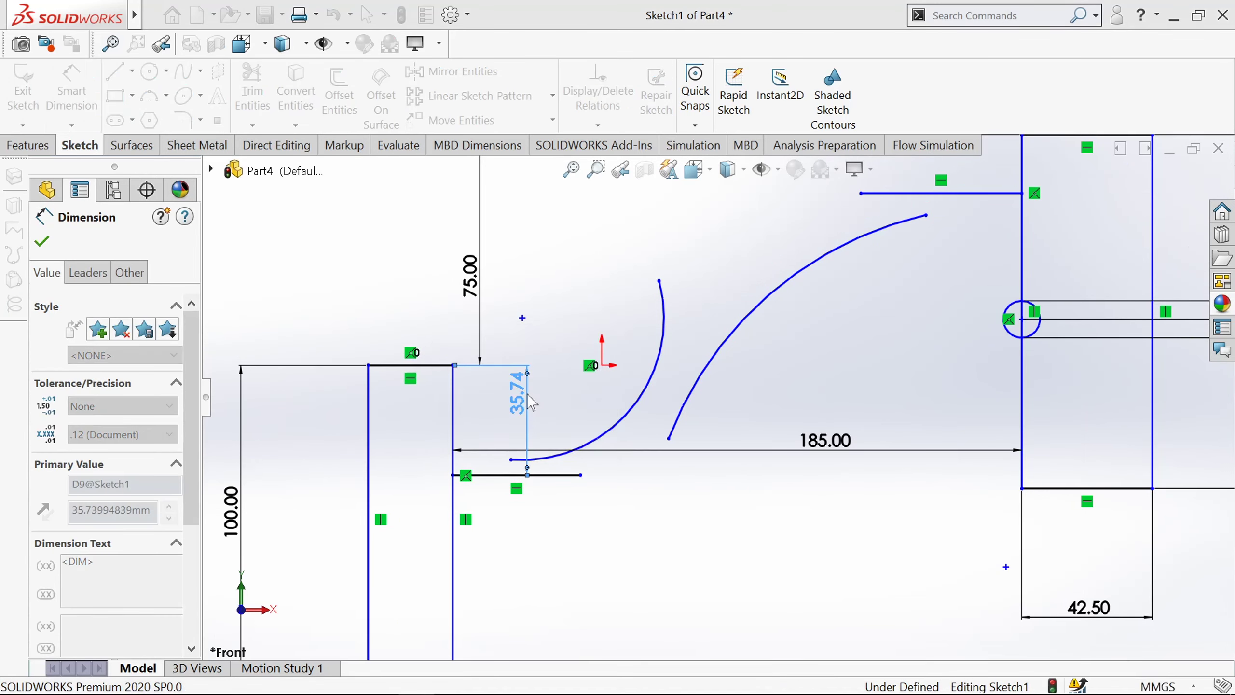
# - Set the vertical distance from the right rectangle's top edge to the upper horizontal line to 25 mm
pyautogui.press('f')
pyautogui.scroll(-2, 872, 275)
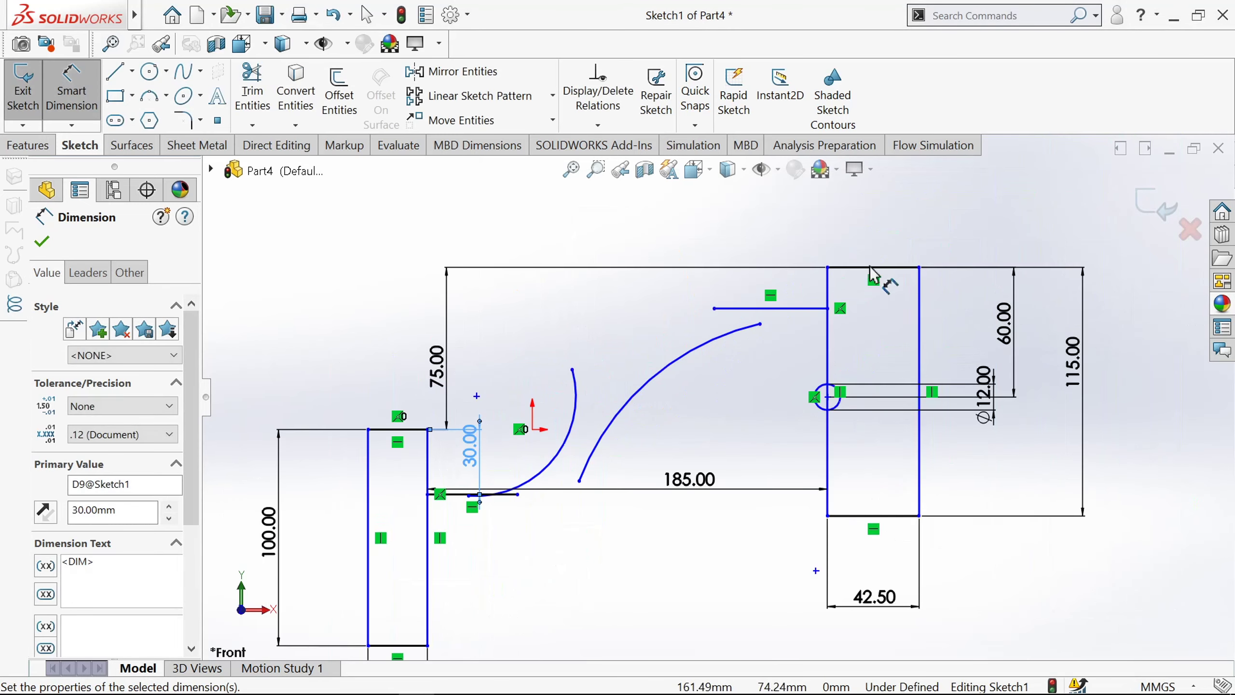
pyautogui.press('Escape')
pyautogui.click(800, 308)
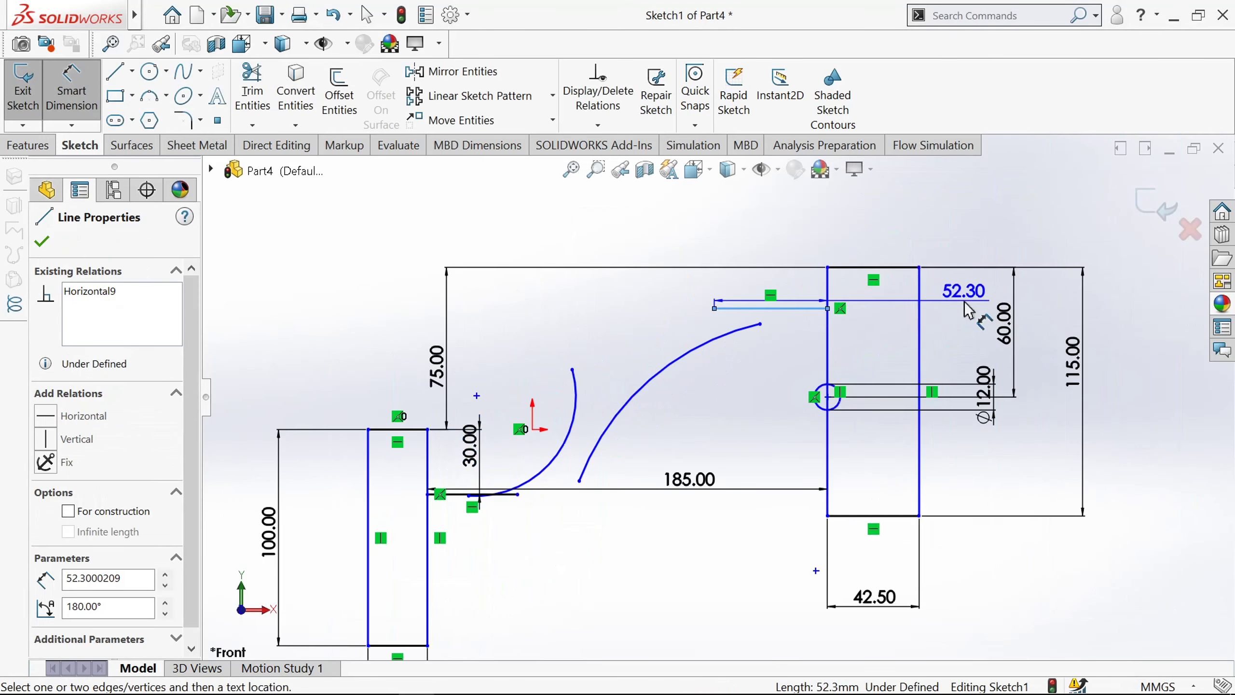
pyautogui.click(889, 267)
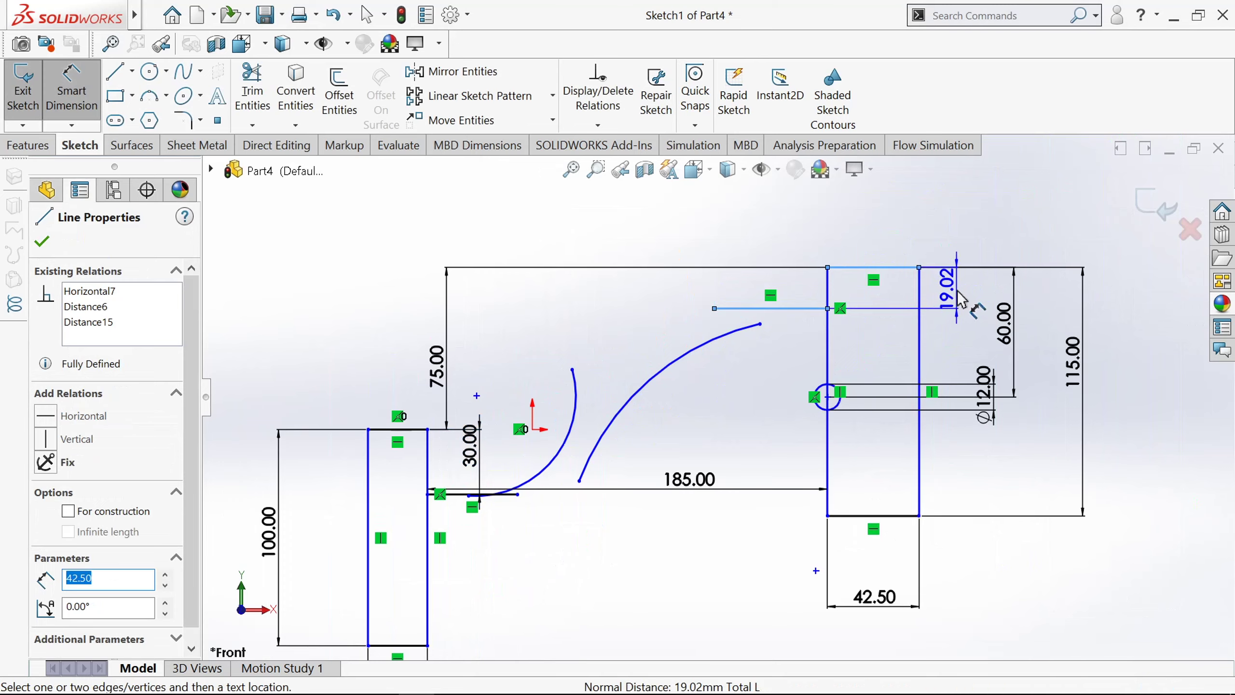
pyautogui.click(956, 299)
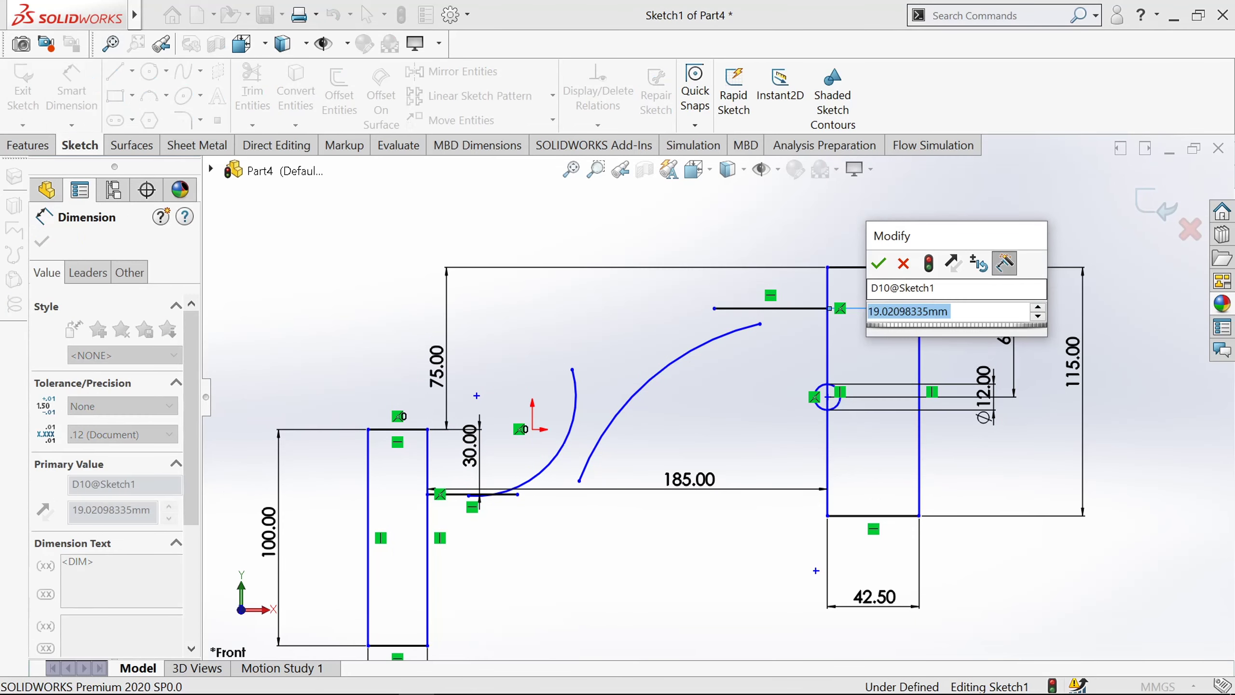
pyautogui.write('25')
pyautogui.press('Return')
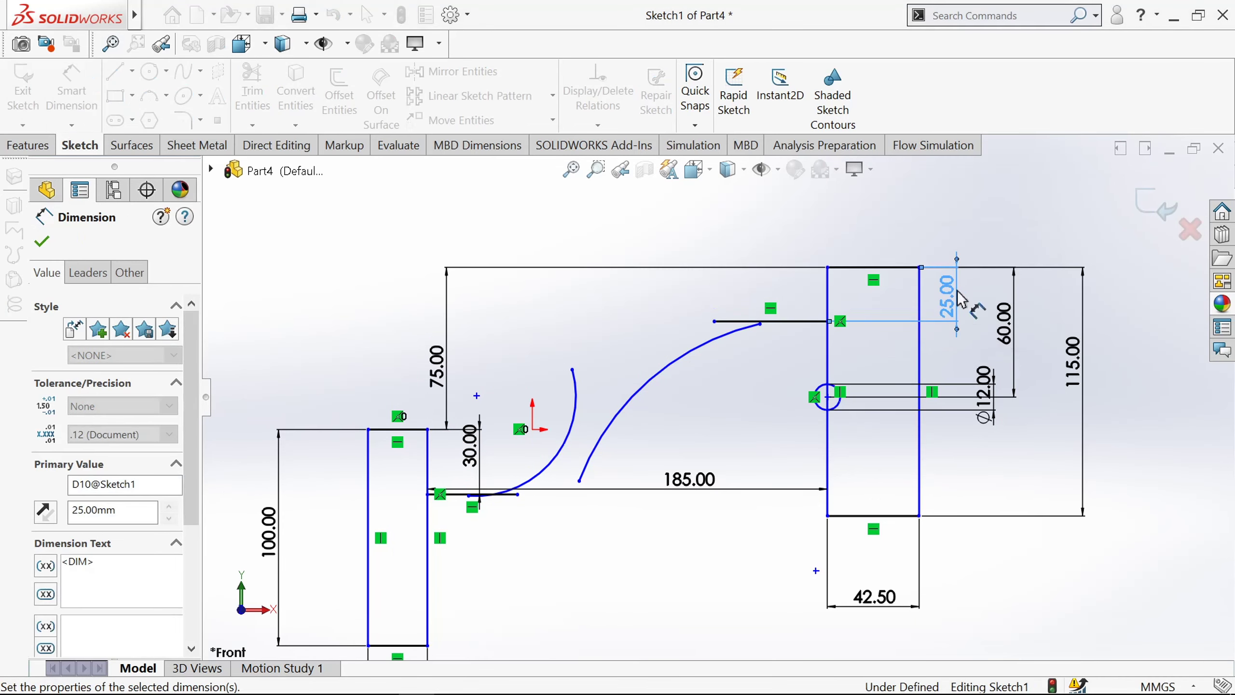
pyautogui.scroll(-2, 899, 365)
pyautogui.scroll(1, 900, 360)
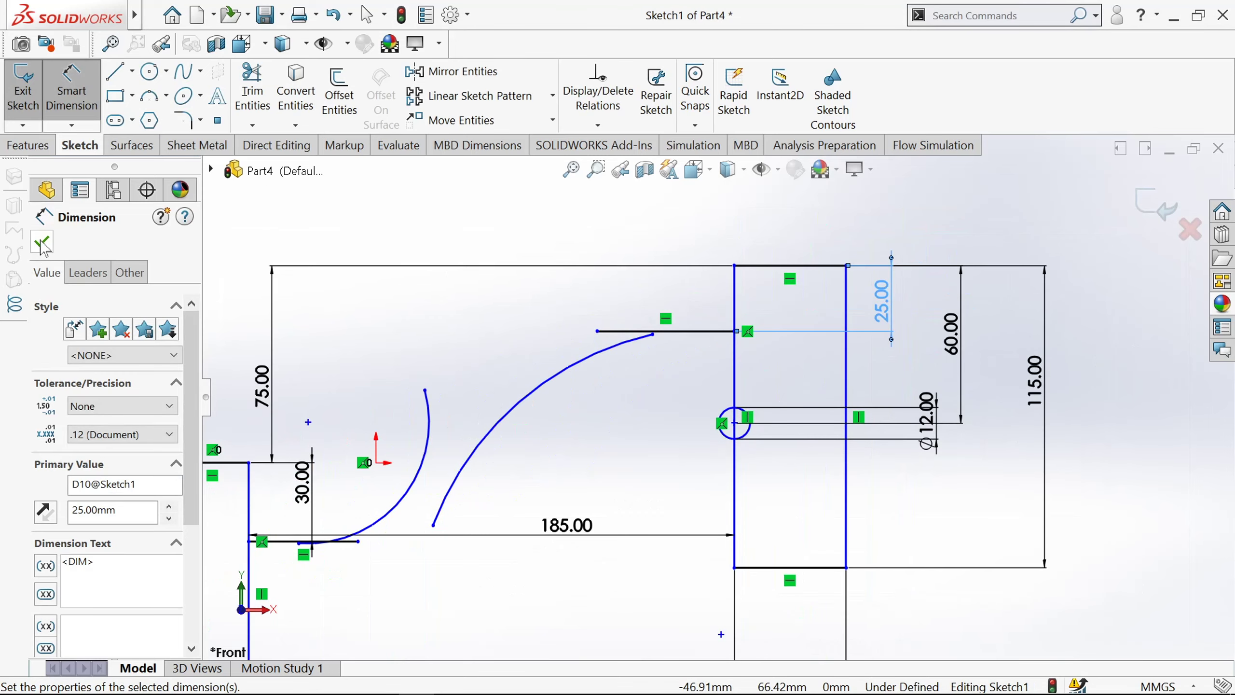
pyautogui.click(42, 243)
# - Add a tangent relation between the smaller left arc and the lower horizontal line
pyautogui.scroll(-4, 321, 549)
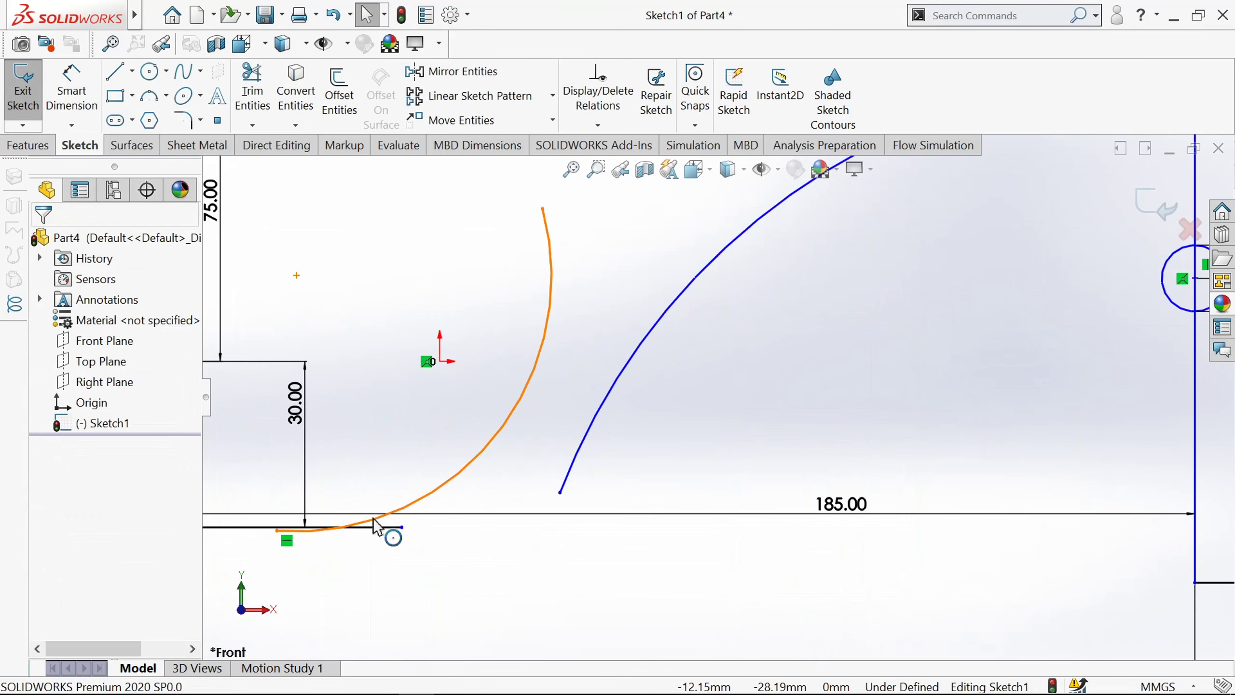
pyautogui.click(373, 518)
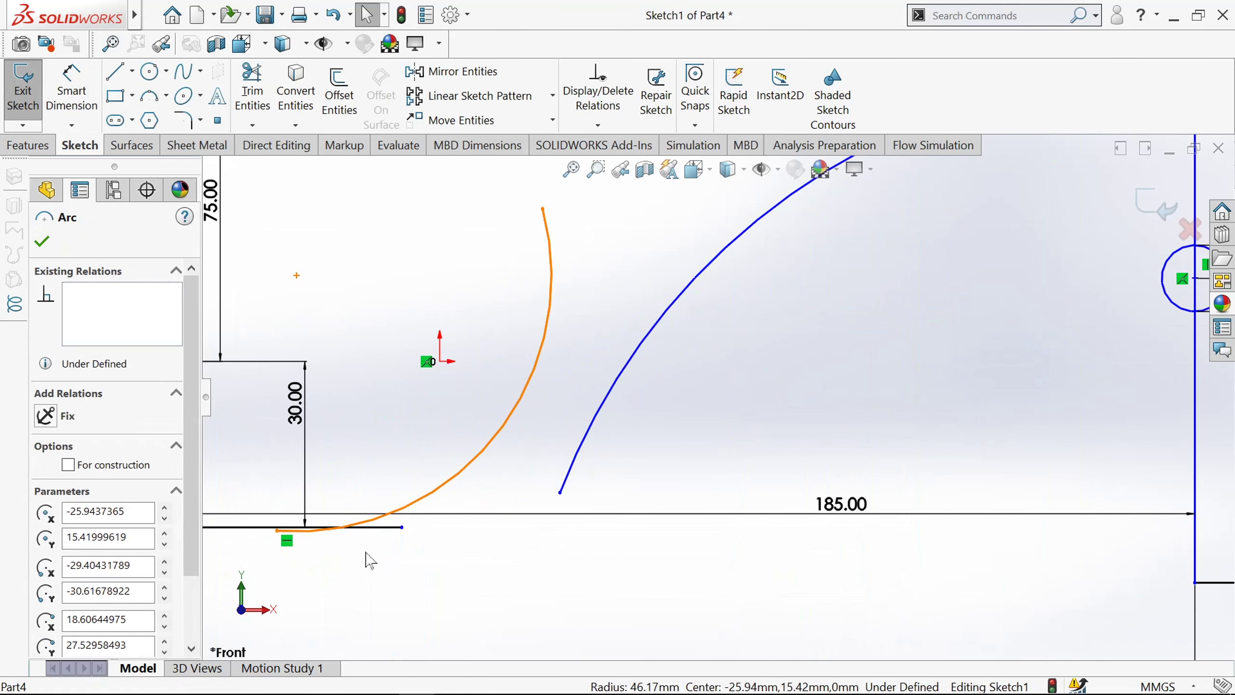
pyautogui.keyDown('ctrl'); pyautogui.click(377, 529); pyautogui.keyUp('ctrl')
pyautogui.click(414, 462)
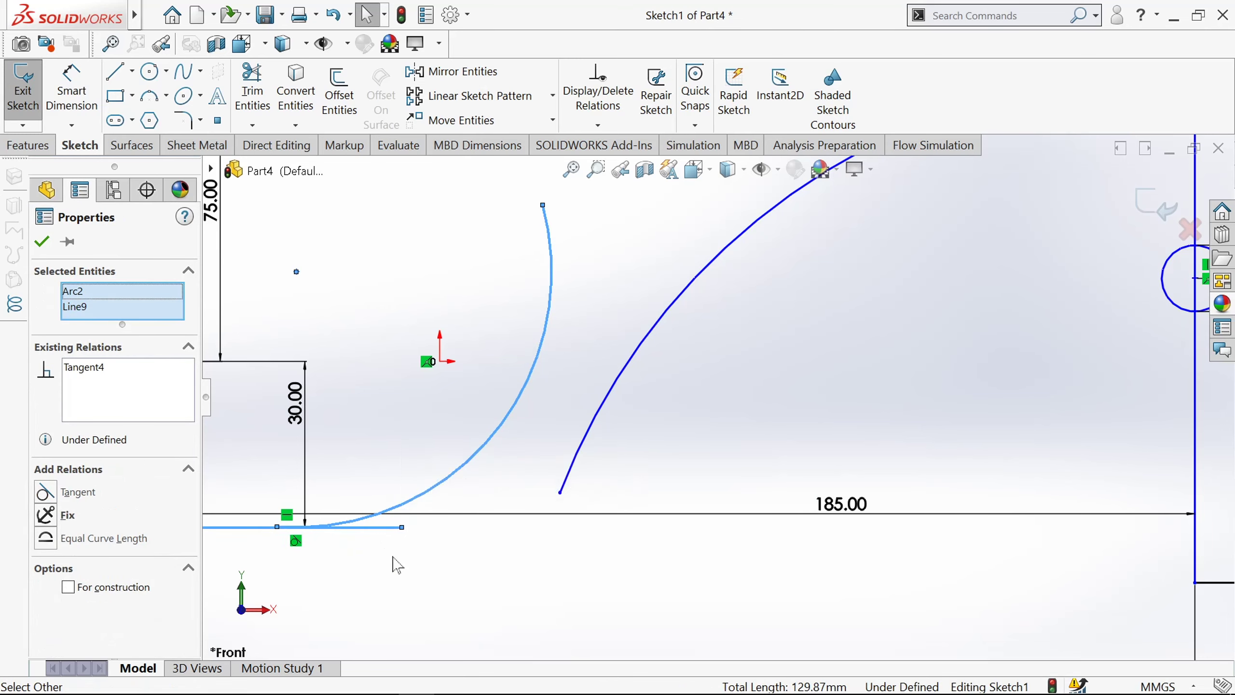
pyautogui.press('f')
pyautogui.click(42, 242)
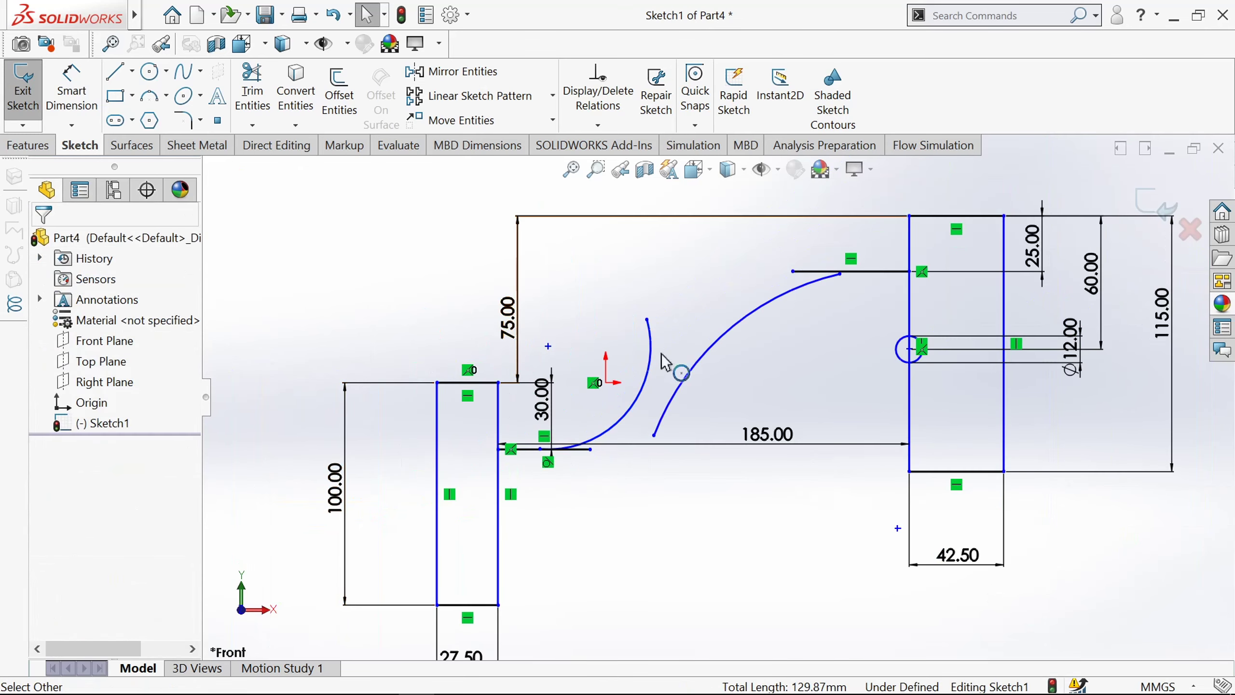
# - Add a tangent relation between the larger right arc and the upper horizontal line
pyautogui.scroll(-2, 662, 359)
pyautogui.scroll(-2, 822, 262)
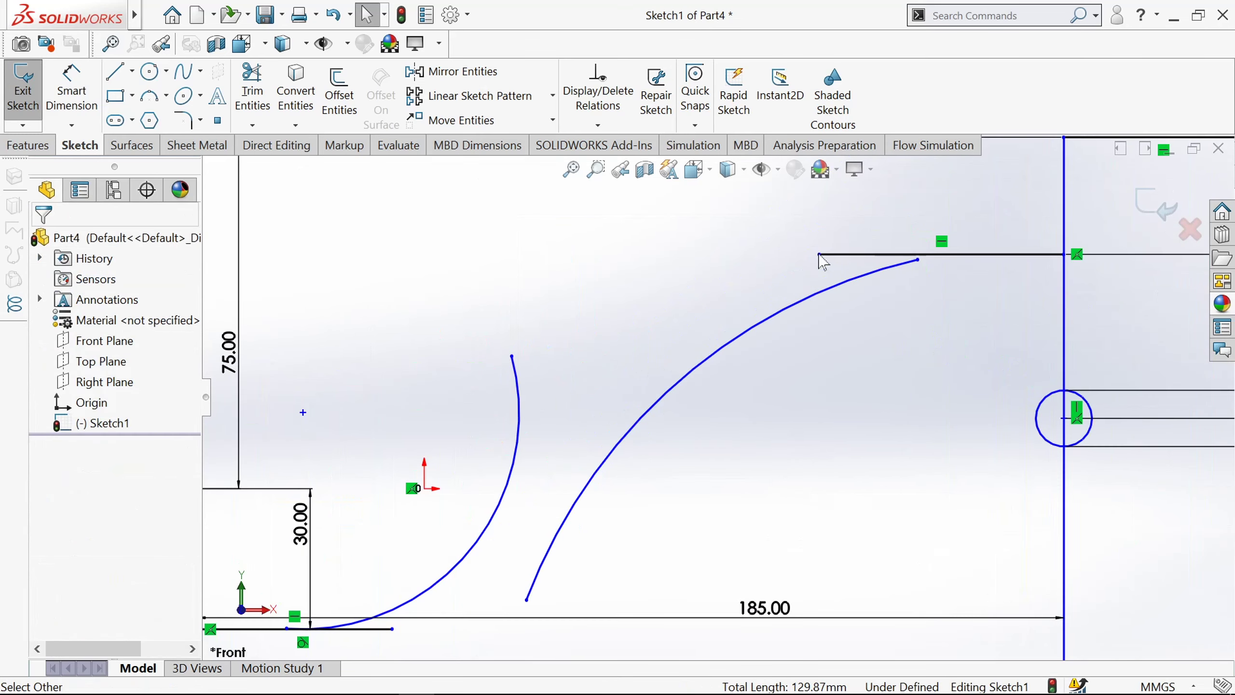
pyautogui.click(815, 309)
pyautogui.keyDown('ctrl'); pyautogui.click(842, 252); pyautogui.keyUp('ctrl')
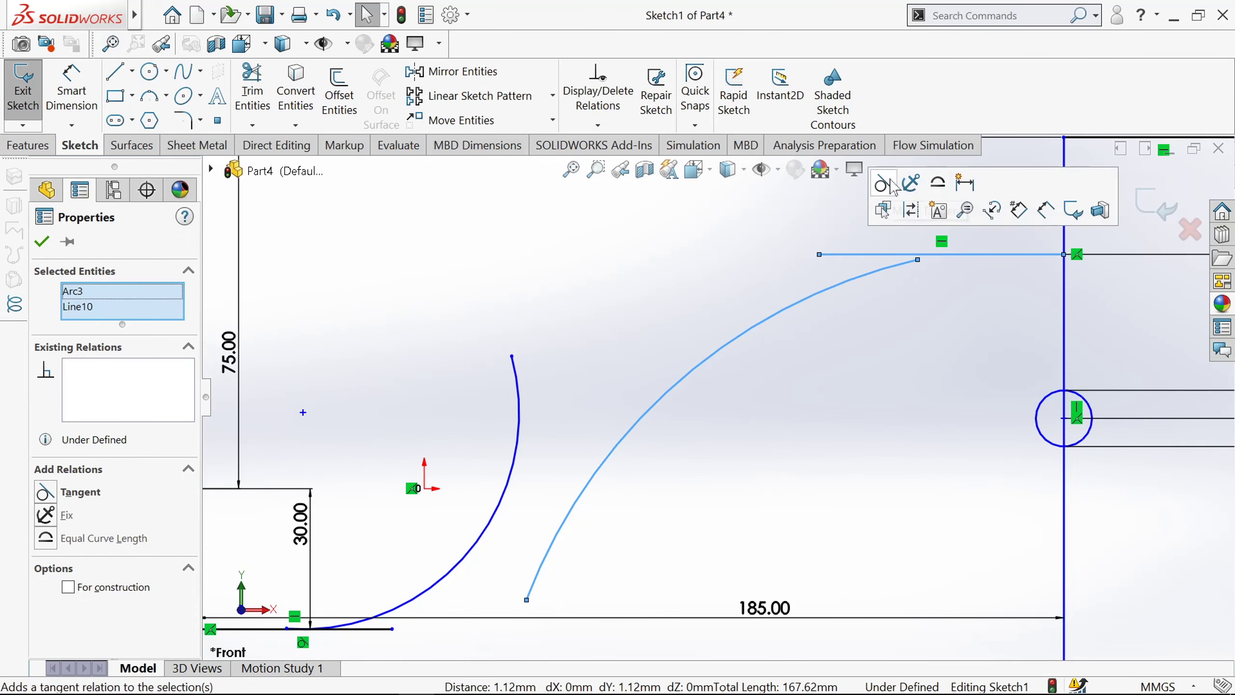
pyautogui.click(893, 187)
pyautogui.scroll(-3, 860, 297)
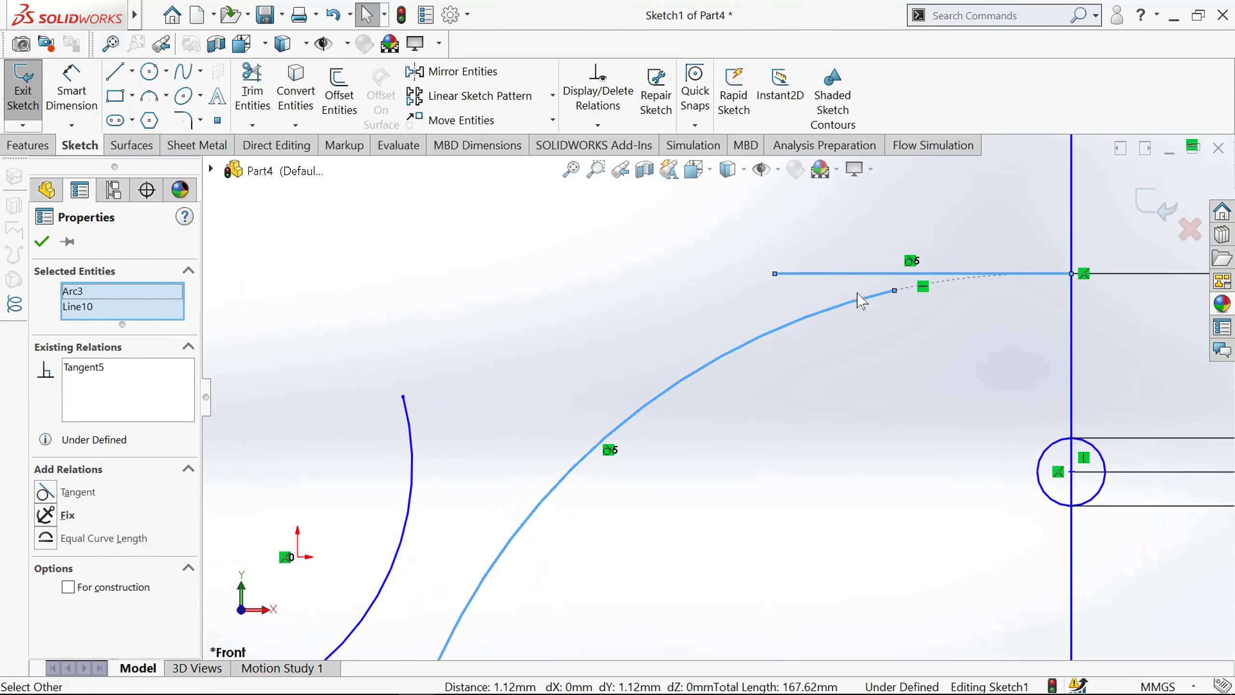
# - Make the two arcs tangent to each other
pyautogui.scroll(3, 861, 300)
pyautogui.click(505, 450)
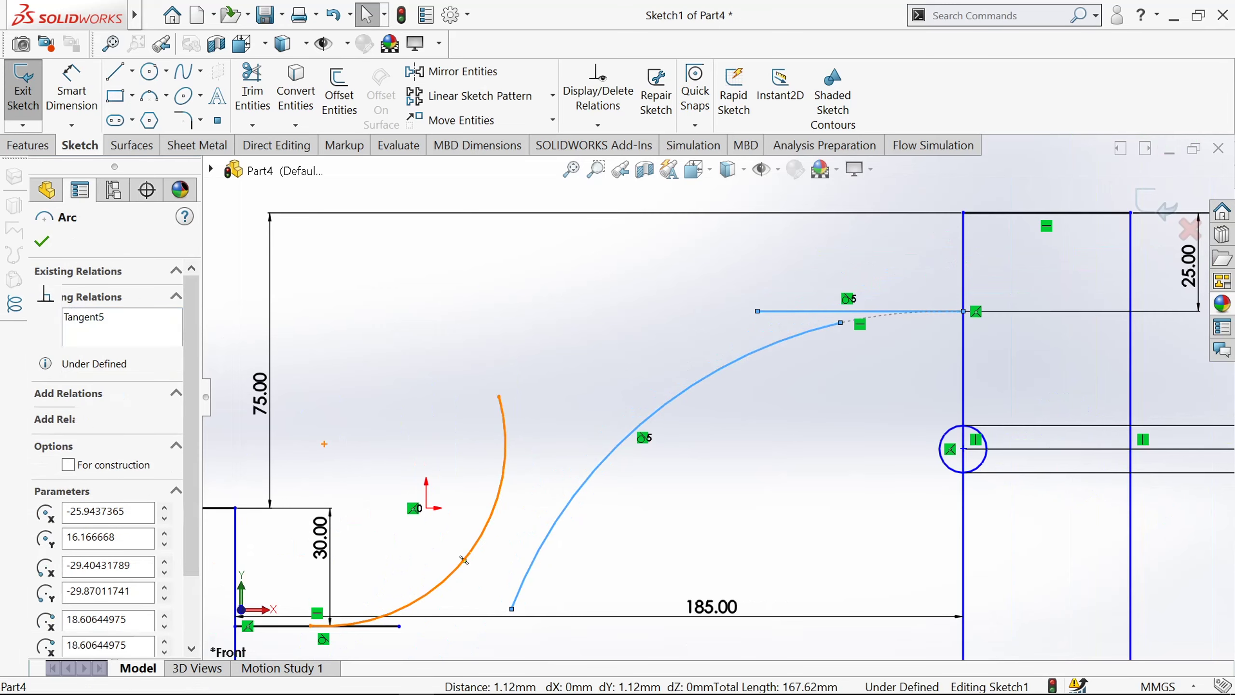
pyautogui.keyDown('ctrl'); pyautogui.click(579, 494); pyautogui.keyUp('ctrl')
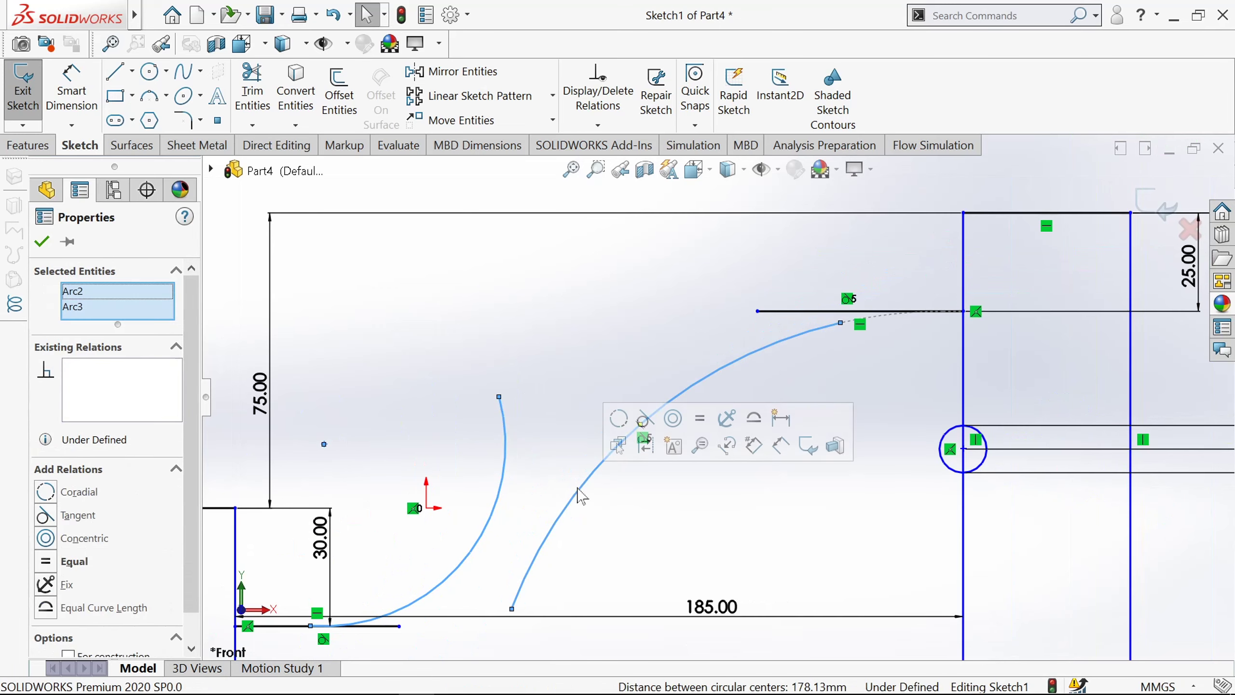
pyautogui.click(645, 418)
pyautogui.scroll(-2, 609, 490)
pyautogui.scroll(2, 608, 491)
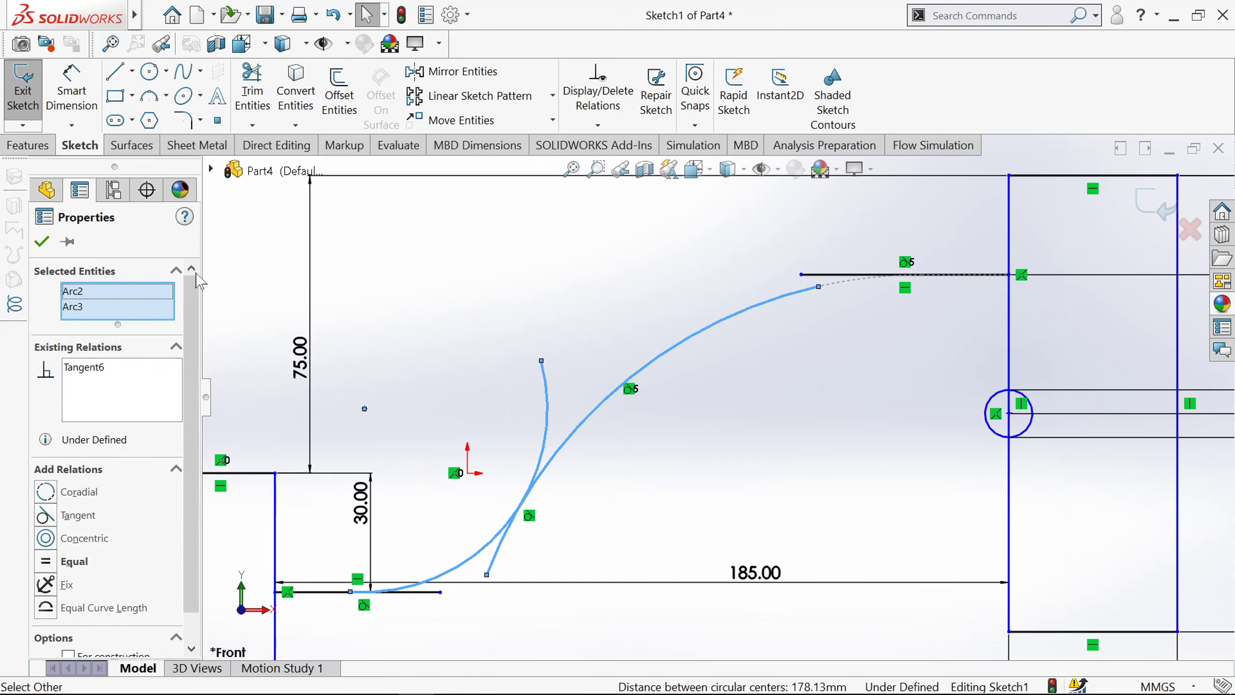
pyautogui.click(50, 246)
# - Pull the smaller arc's lower endpoint further left past its tangency with the lower line, to about X -36.9, Y -27.2 mm
pyautogui.scroll(-3, 353, 559)
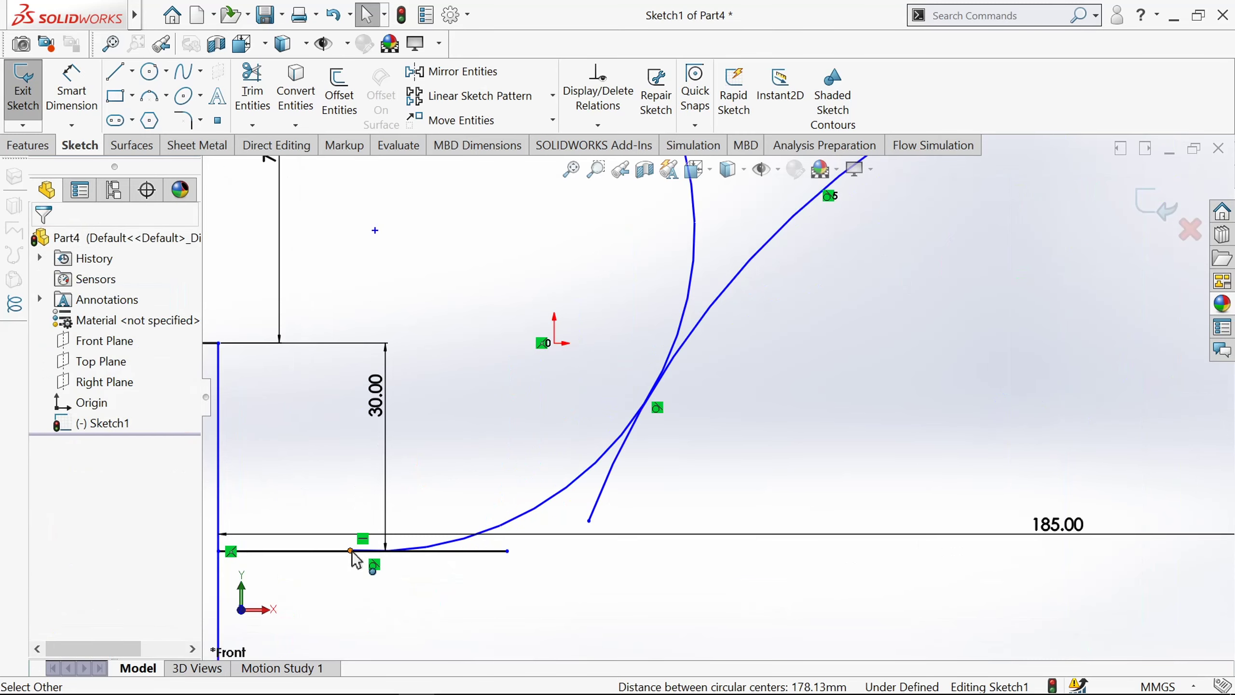
pyautogui.moveTo(343, 547); pyautogui.dragTo(299, 532)
pyautogui.scroll(-2, 615, 378)
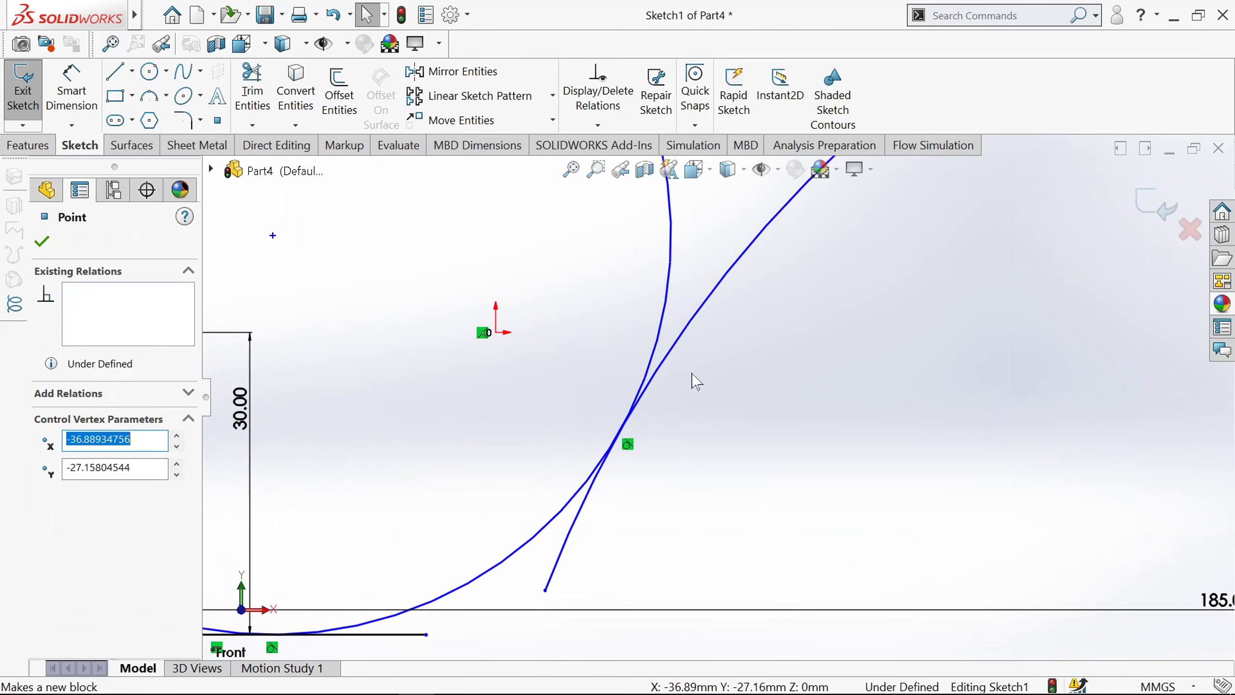
# - Pull the larger arc's upper endpoint right along the arc to about X 117.9, Y 48.3 mm
pyautogui.scroll(5, 681, 341)
pyautogui.scroll(-2, 919, 228)
pyautogui.click(926, 253)
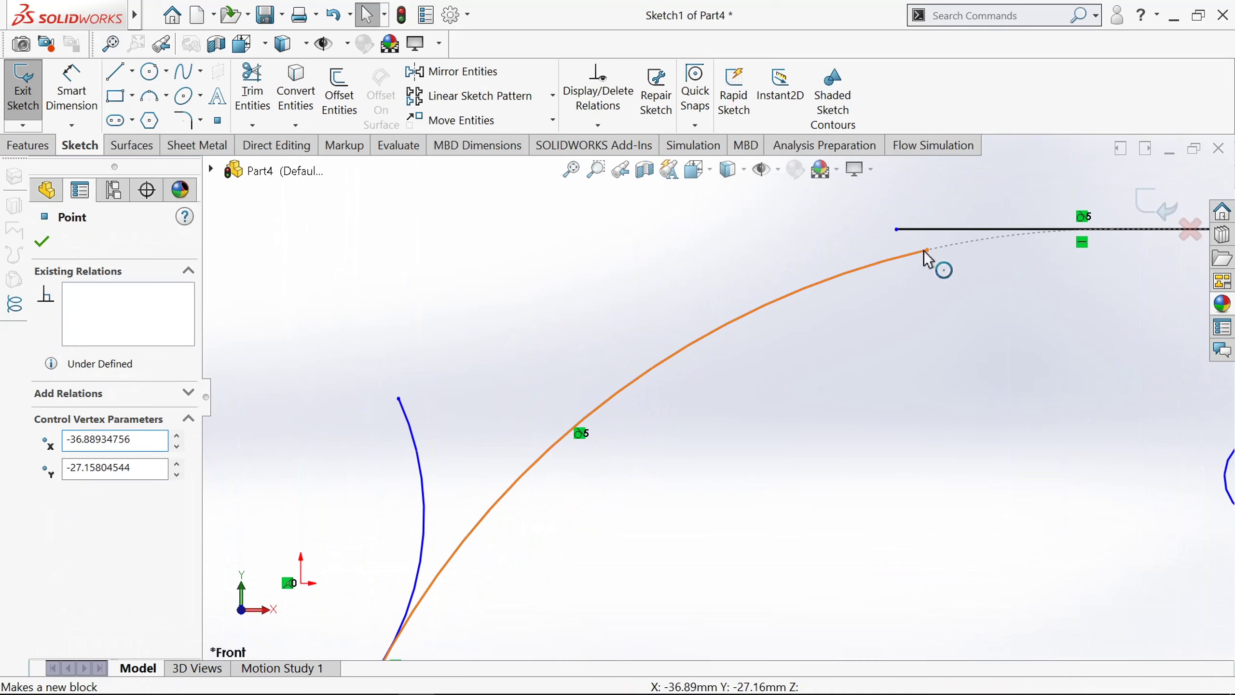
pyautogui.click(933, 250)
pyautogui.moveTo(949, 250)
pyautogui.mouseDown()
pyautogui.moveTo(1147, 247)
pyautogui.moveTo(1136, 241)
pyautogui.mouseUp()
pyautogui.scroll(2, 1011, 336)
pyautogui.scroll(-3, 1011, 336)
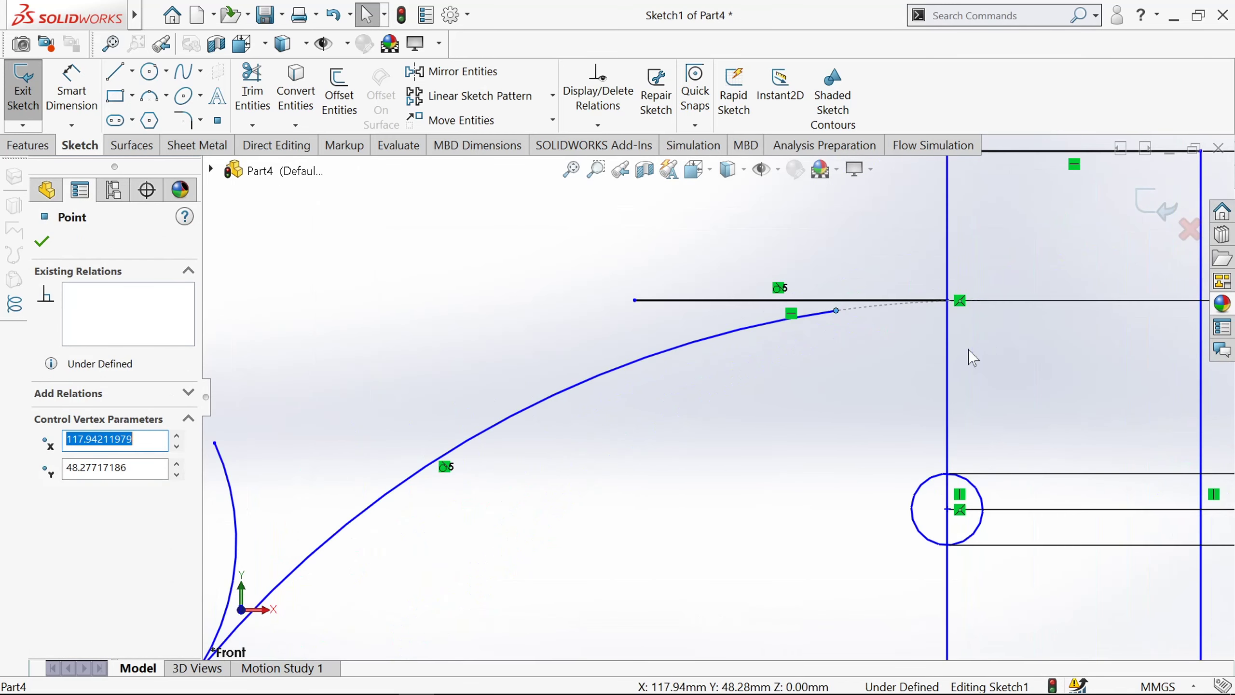
pyautogui.click(849, 368)
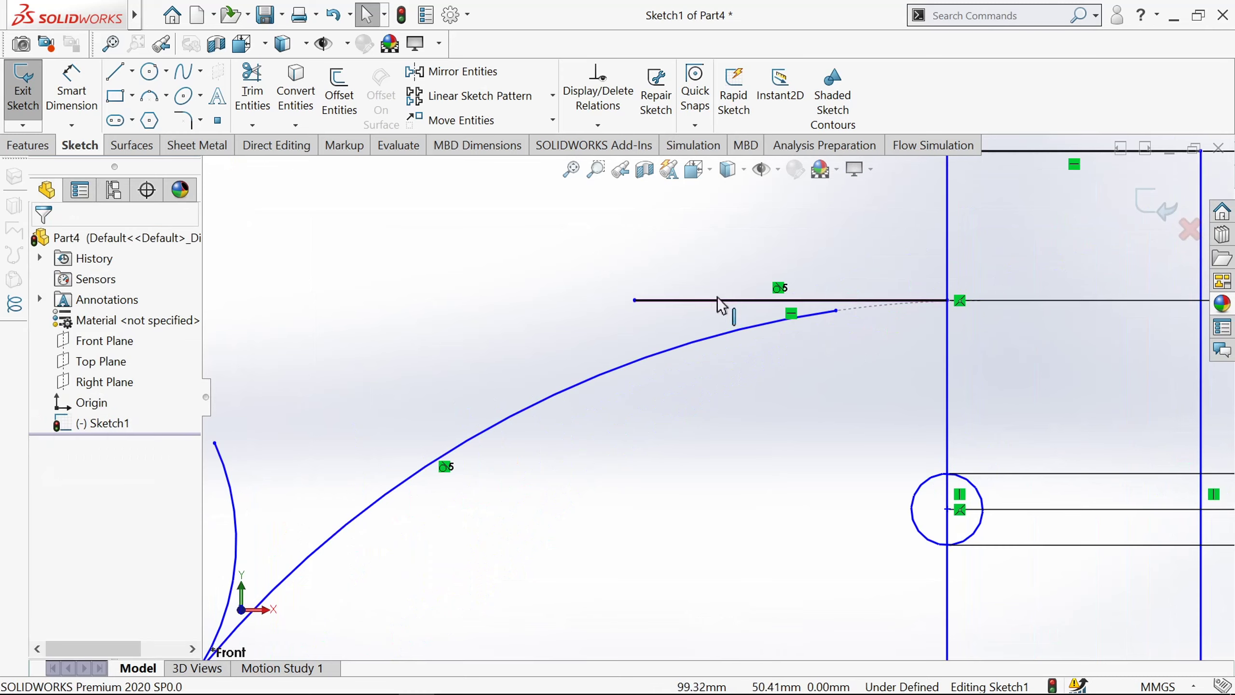
# - Extend the upper horizontal line's left end to about X 73.1 mm and reshape the larger arc to a radius of about 95.3 mm
pyautogui.moveTo(634, 301); pyautogui.dragTo(567, 316)
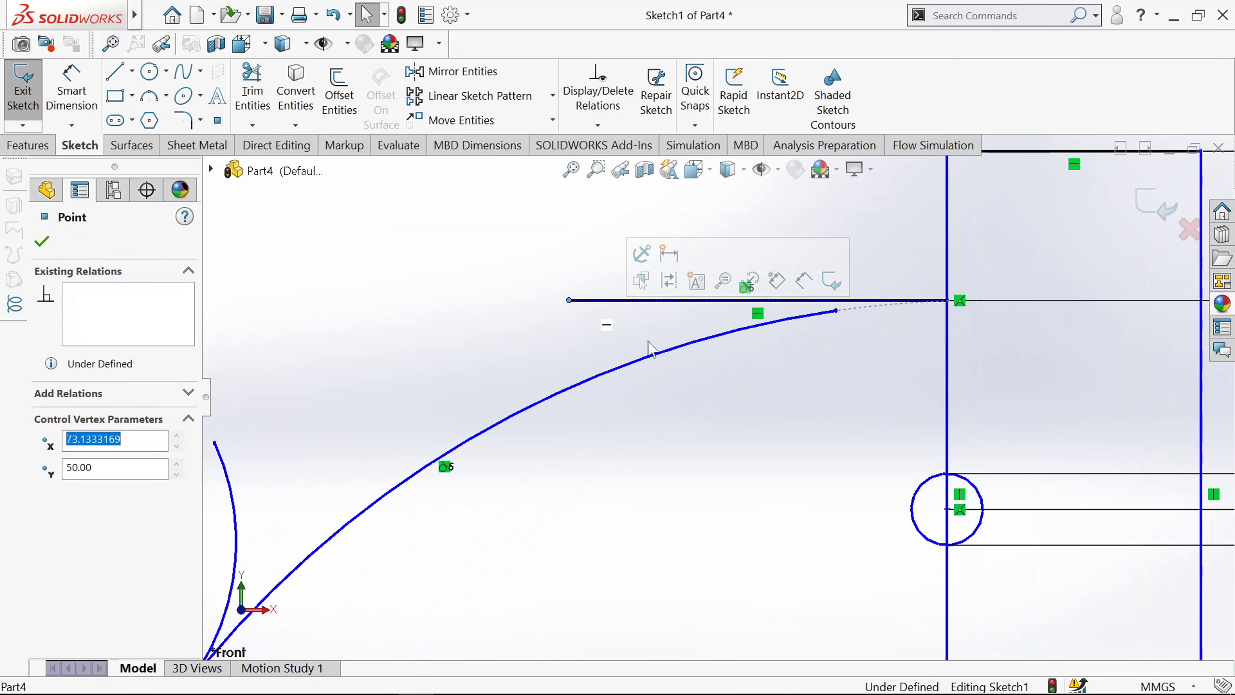
pyautogui.click(676, 346)
pyautogui.moveTo(651, 316); pyautogui.dragTo(629, 300)
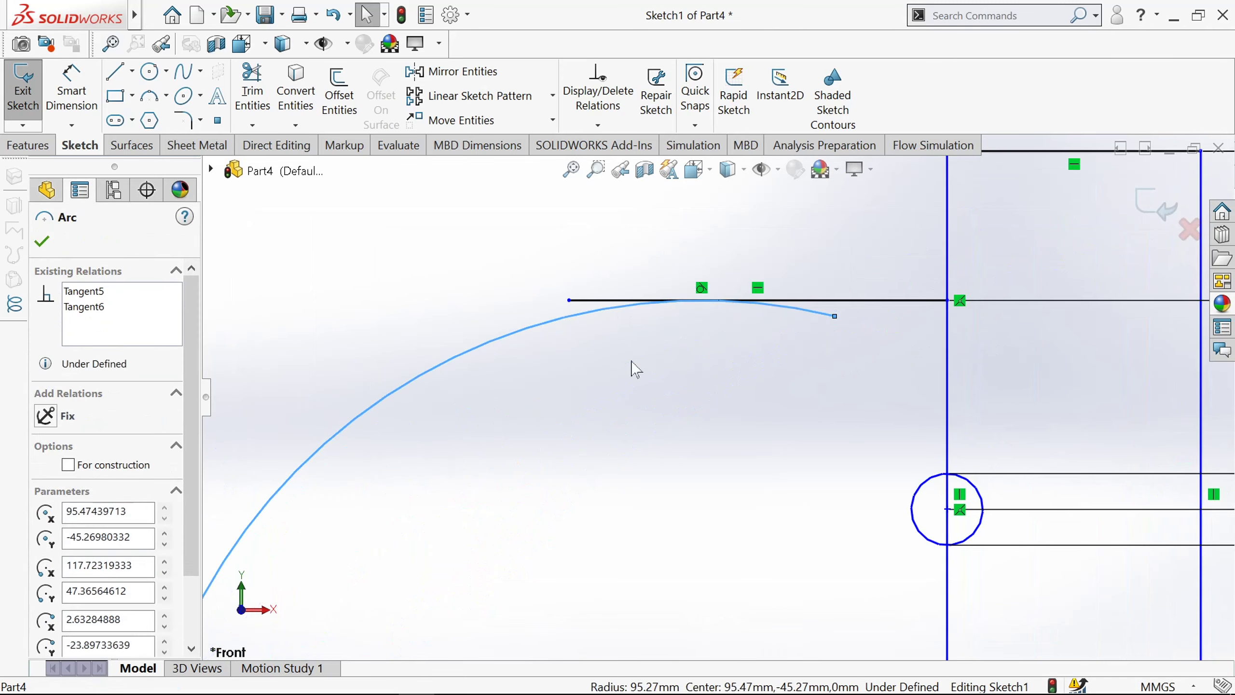
pyautogui.scroll(-1, 631, 360)
pyautogui.scroll(3, 631, 360)
pyautogui.scroll(3, 496, 516)
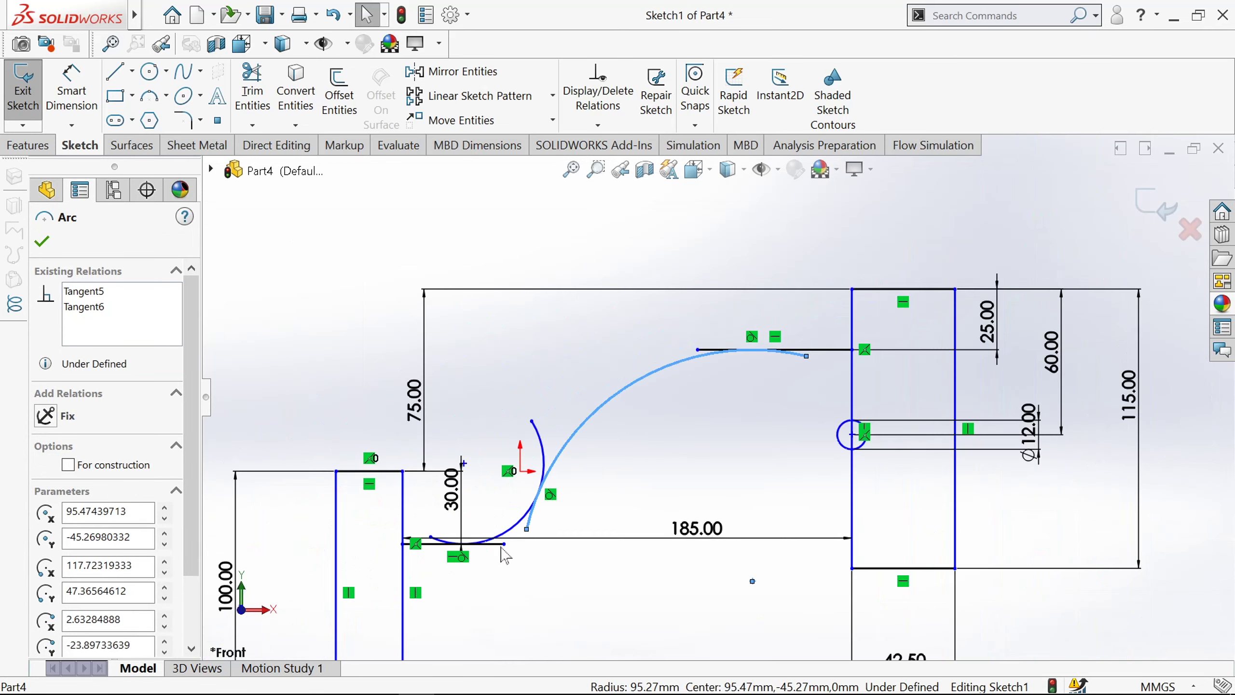
# - Trim both arcs' overlapping ends at their common tangent point, plus the excess of the smaller arc and lower line beyond their tangency
pyautogui.scroll(-3, 651, 432)
pyautogui.scroll(2, 656, 418)
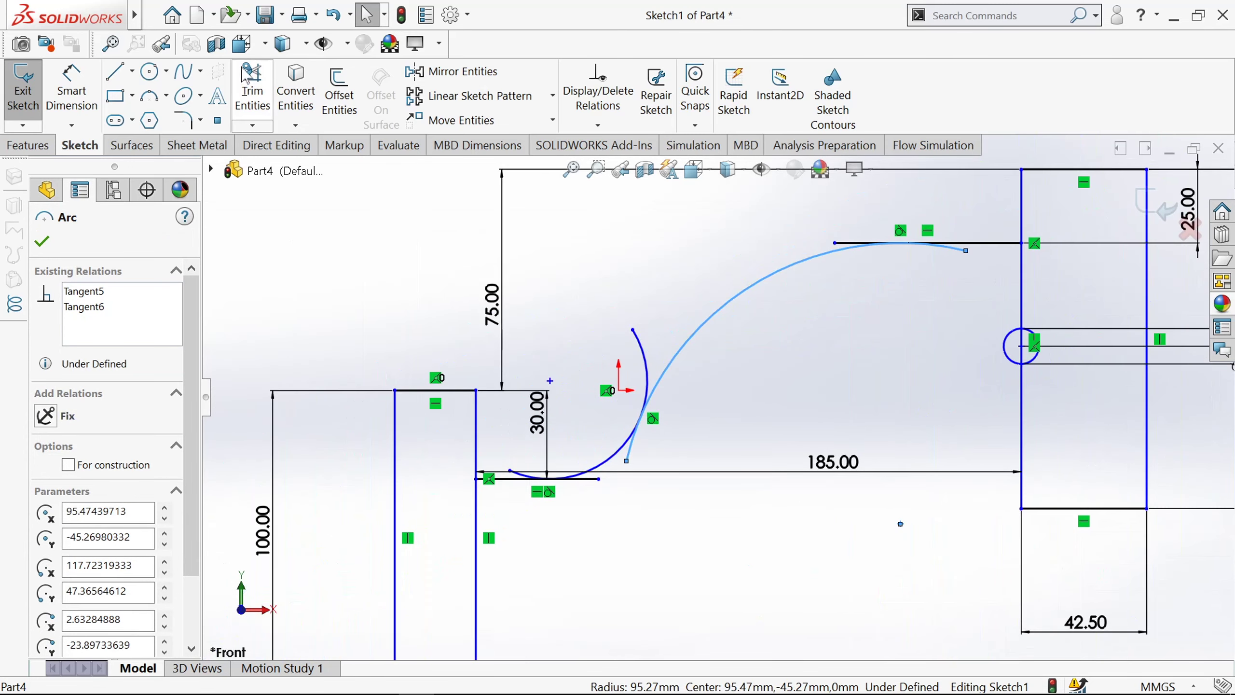
pyautogui.click(248, 83)
pyautogui.scroll(-3, 608, 323)
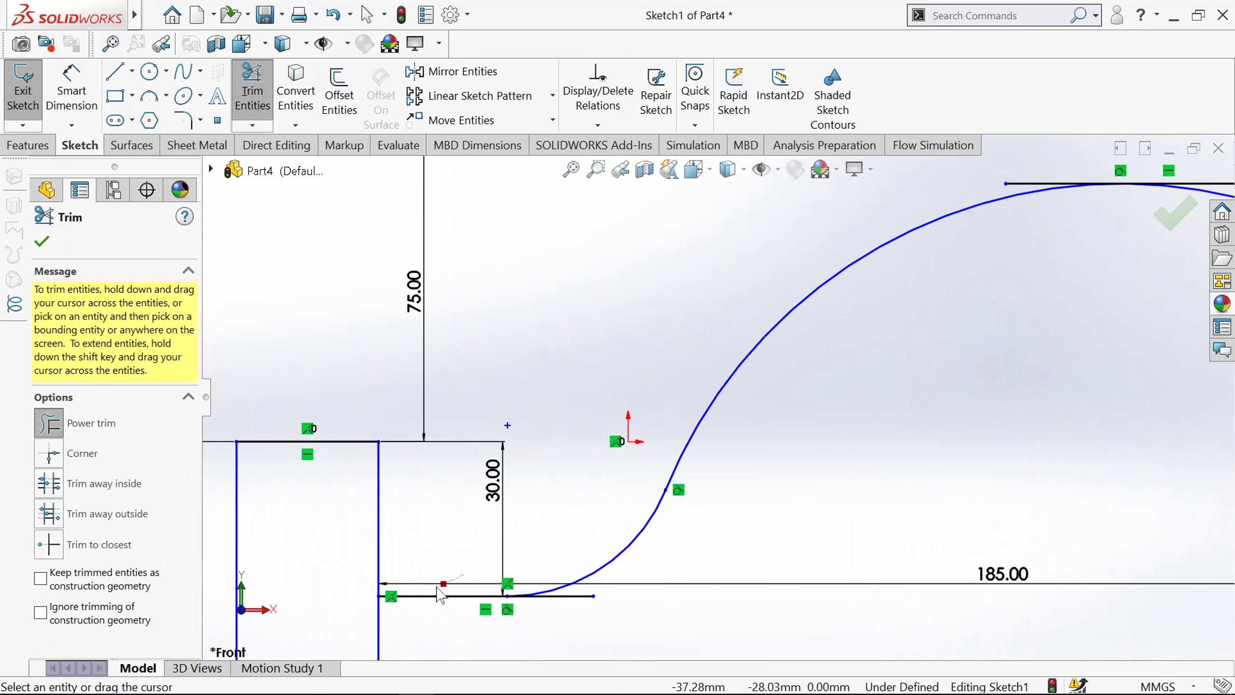
pyautogui.scroll(-1, 694, 603)
pyautogui.scroll(3, 558, 611)
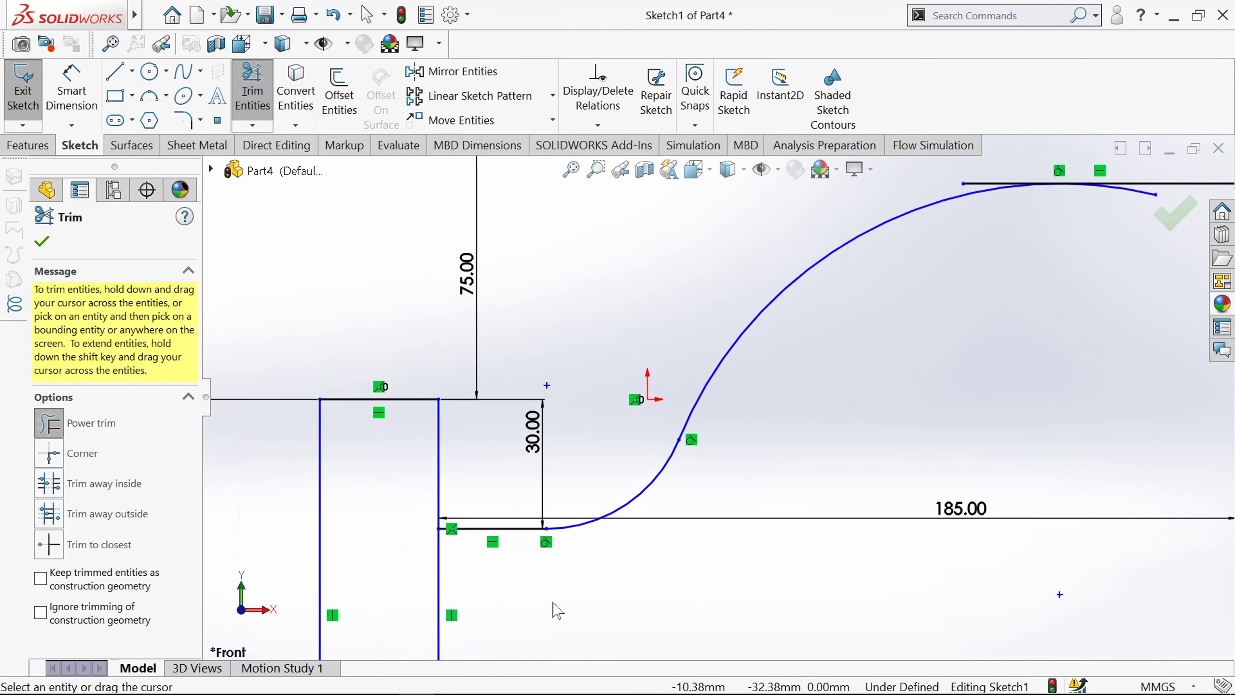
# - Trim the excess ends of the upper horizontal line and the larger arc beyond their tangent point
pyautogui.scroll(-3, 912, 279)
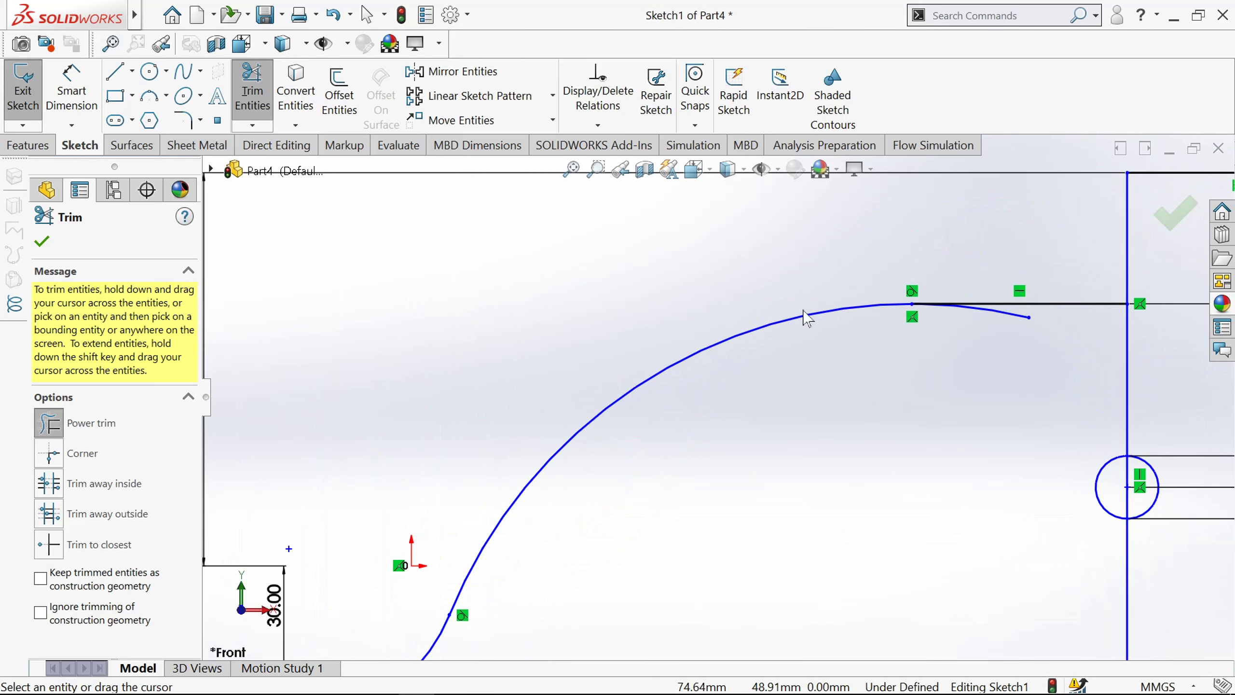
pyautogui.scroll(5, 1025, 343)
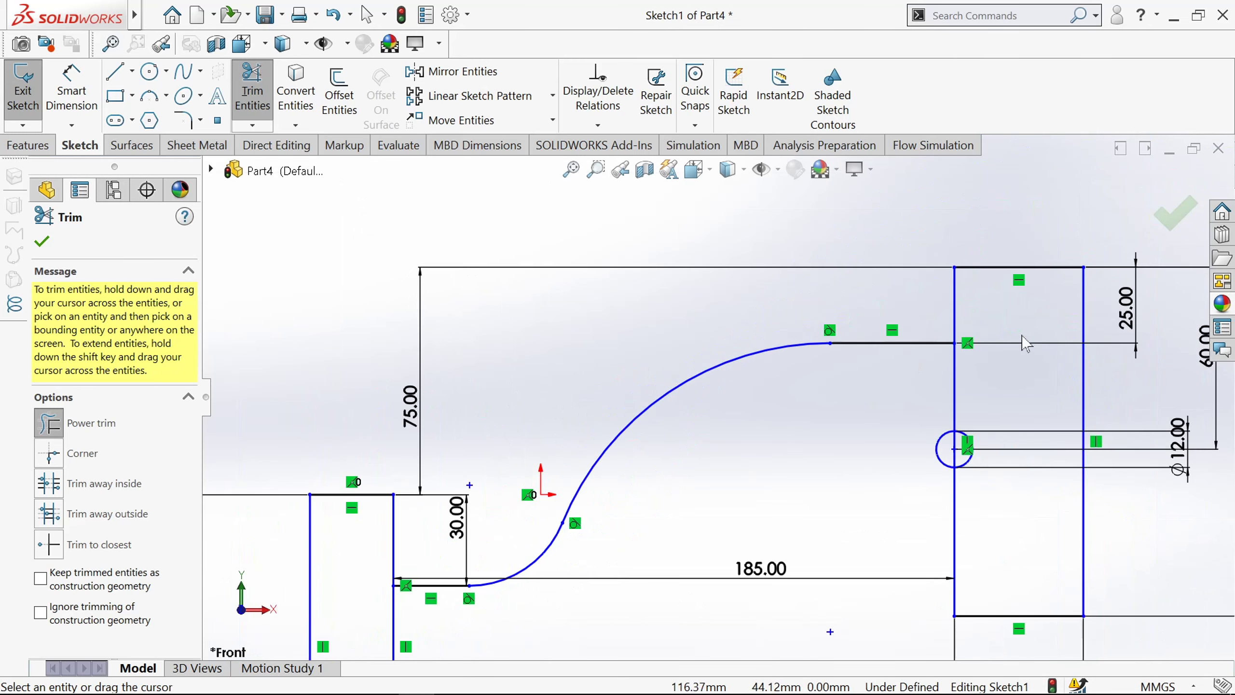
pyautogui.click(42, 241)
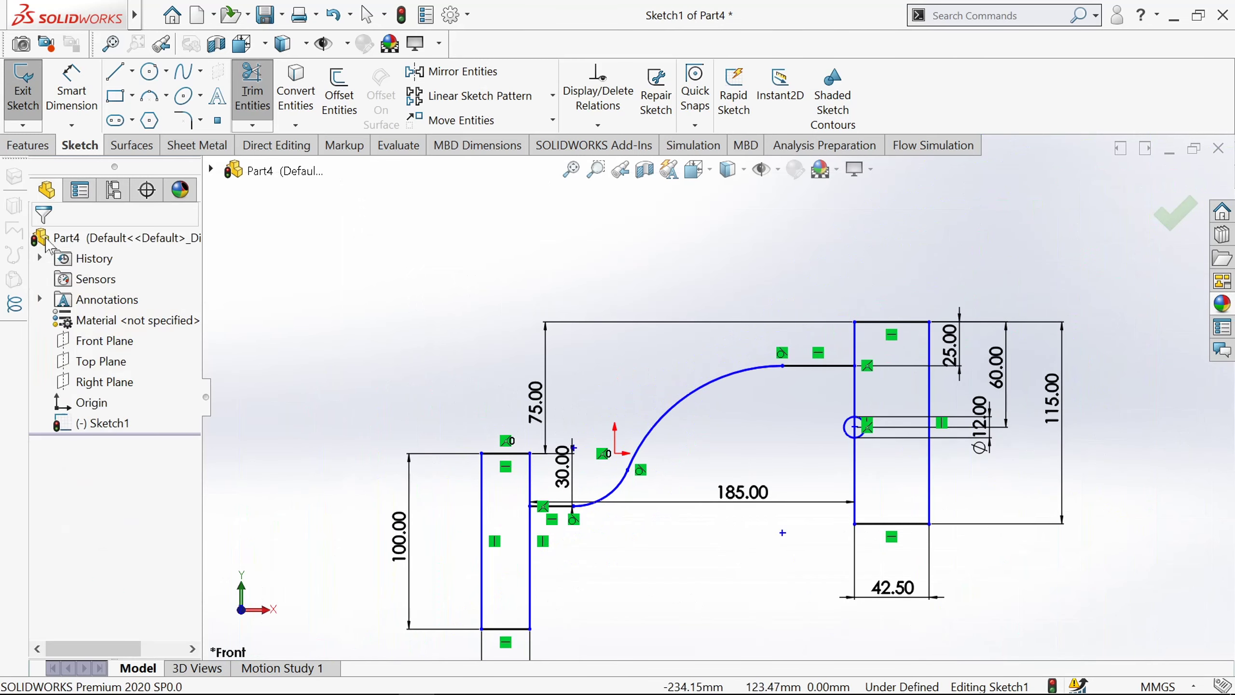
# - Offset the whole chain of horizontal lines and tangent arcs 40 mm downward, with the direction reversed
pyautogui.click(339, 93)
pyautogui.scroll(-1, 668, 434)
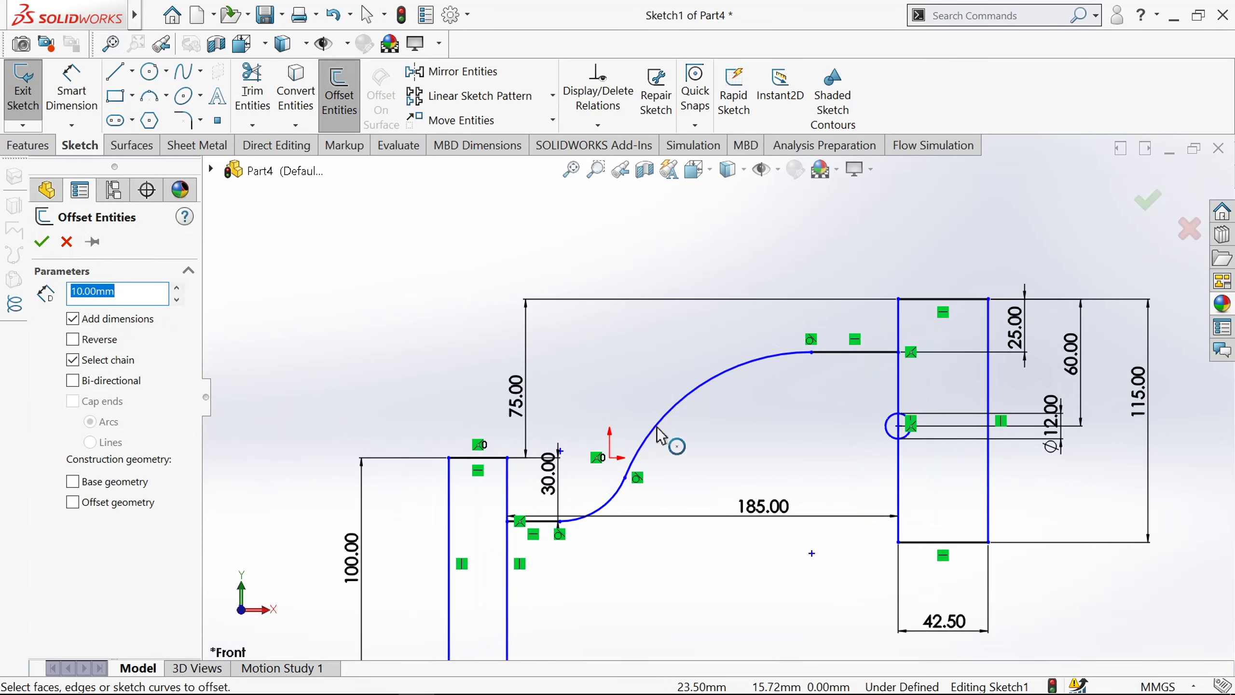
pyautogui.click(661, 430)
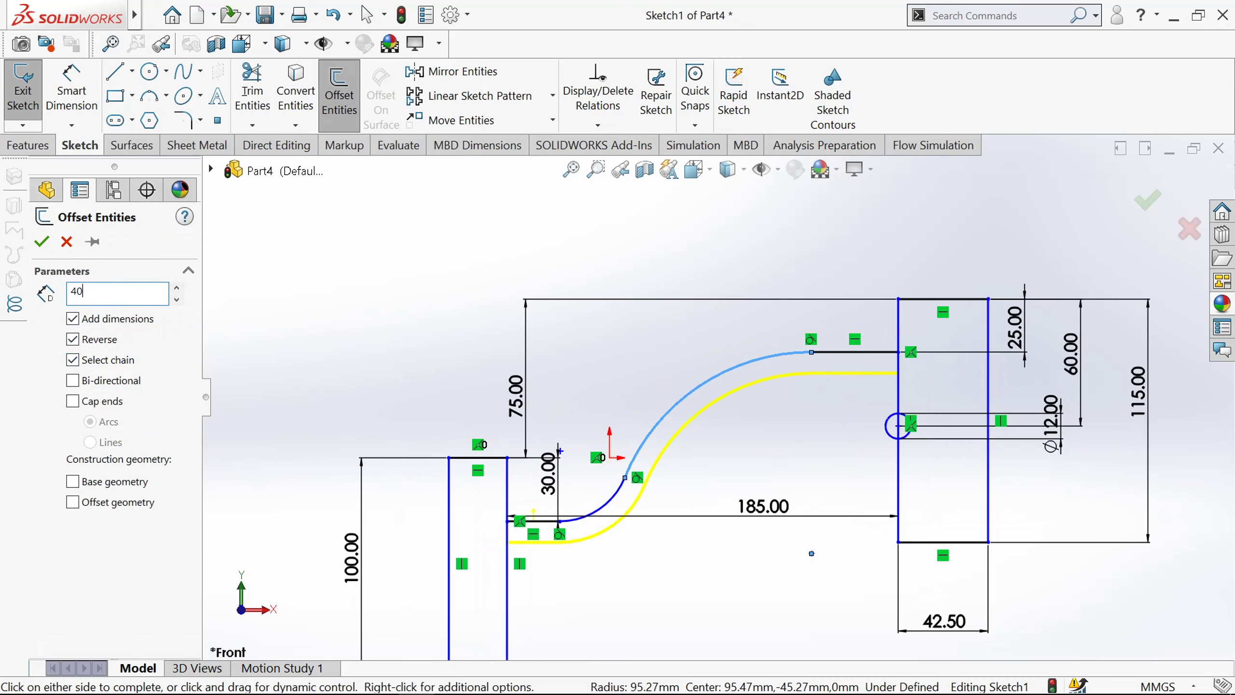
pyautogui.write('40')
pyautogui.press('Return')
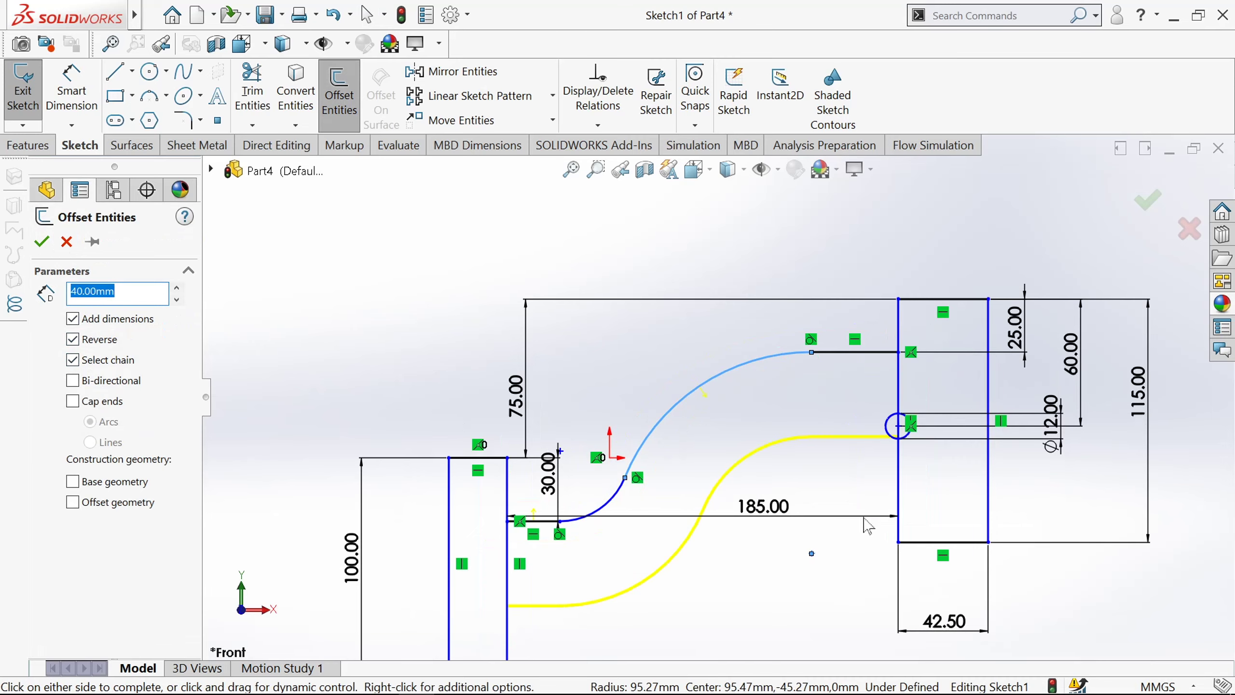
pyautogui.scroll(-1, 892, 488)
pyautogui.scroll(2, 701, 499)
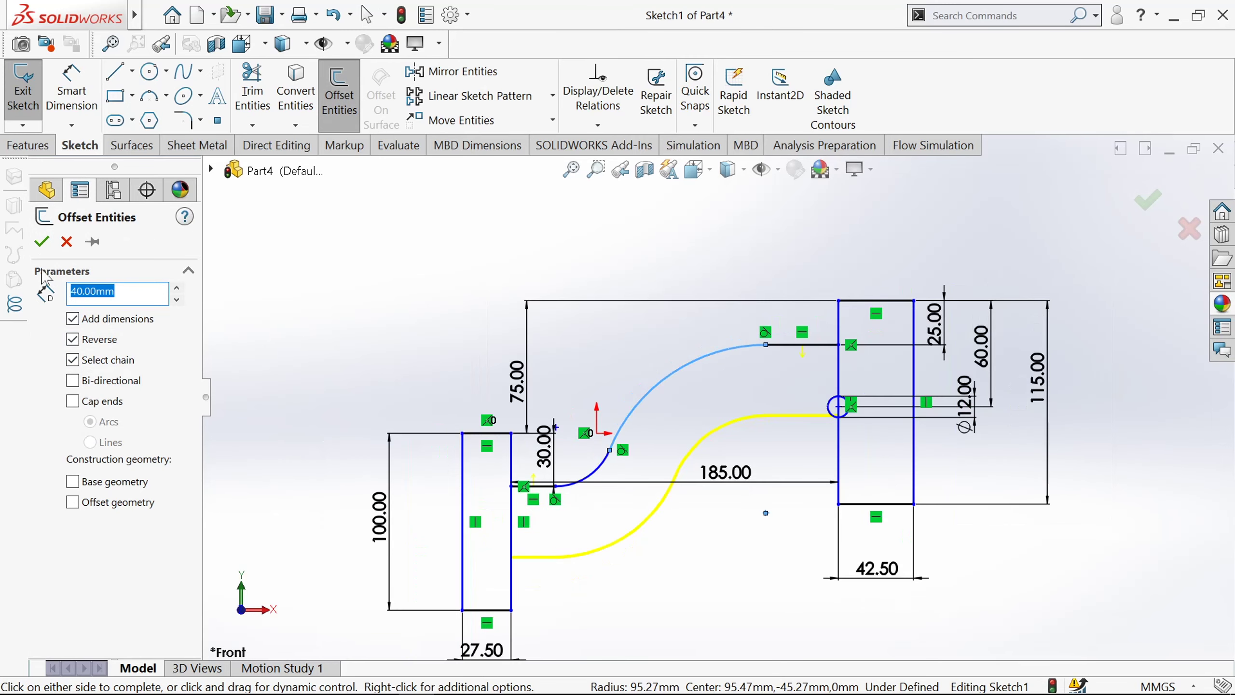
pyautogui.click(41, 242)
pyautogui.scroll(1, 739, 524)
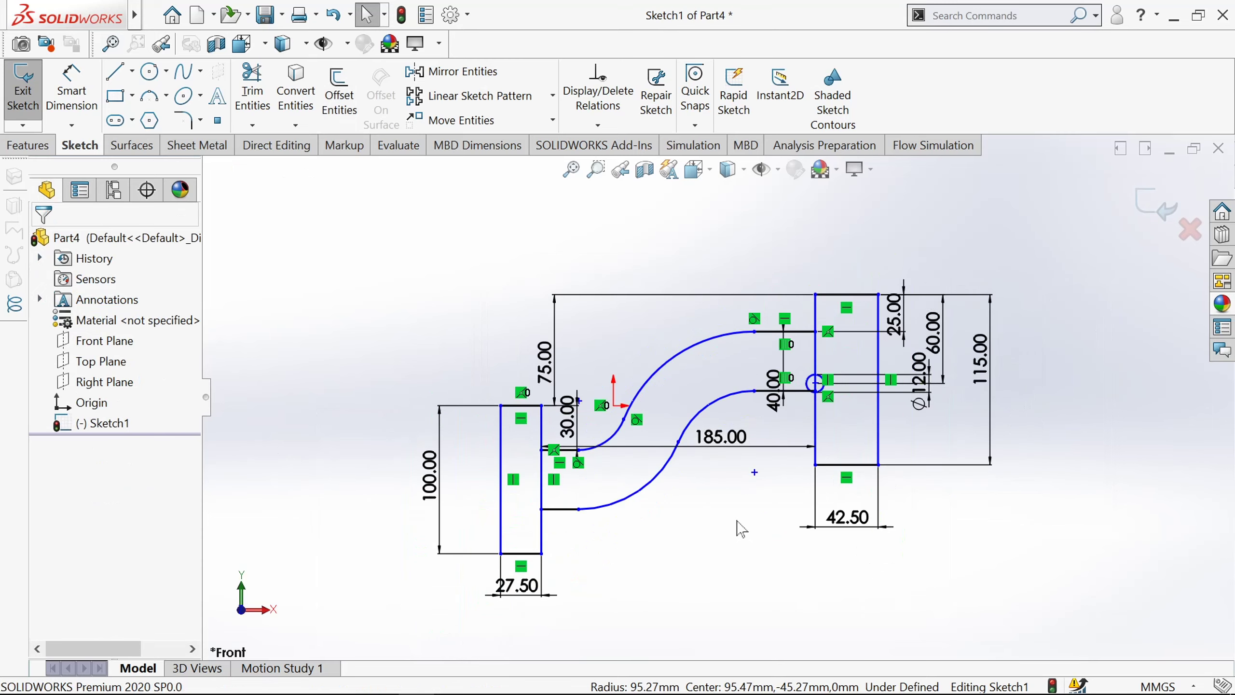
# - Revolve the left rectangle's region 360 degrees about its right vertical edge as a solid, with the thin feature turned off
pyautogui.click(20, 146)
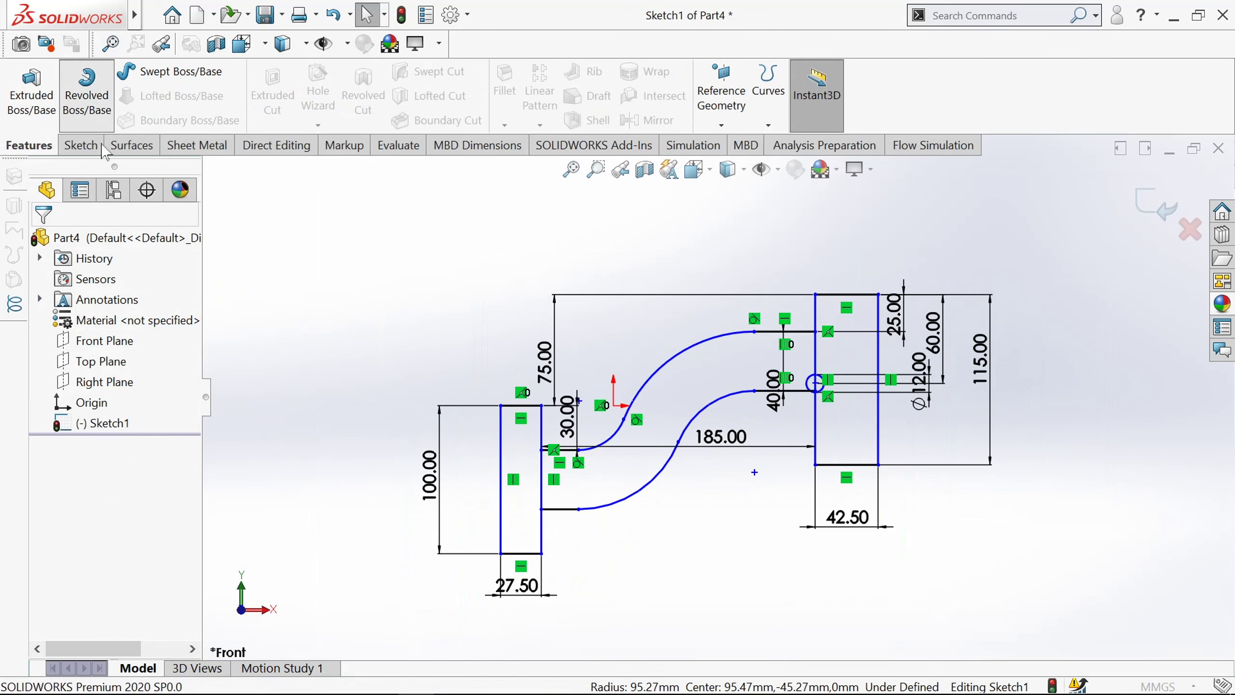
pyautogui.click(87, 93)
pyautogui.click(211, 170)
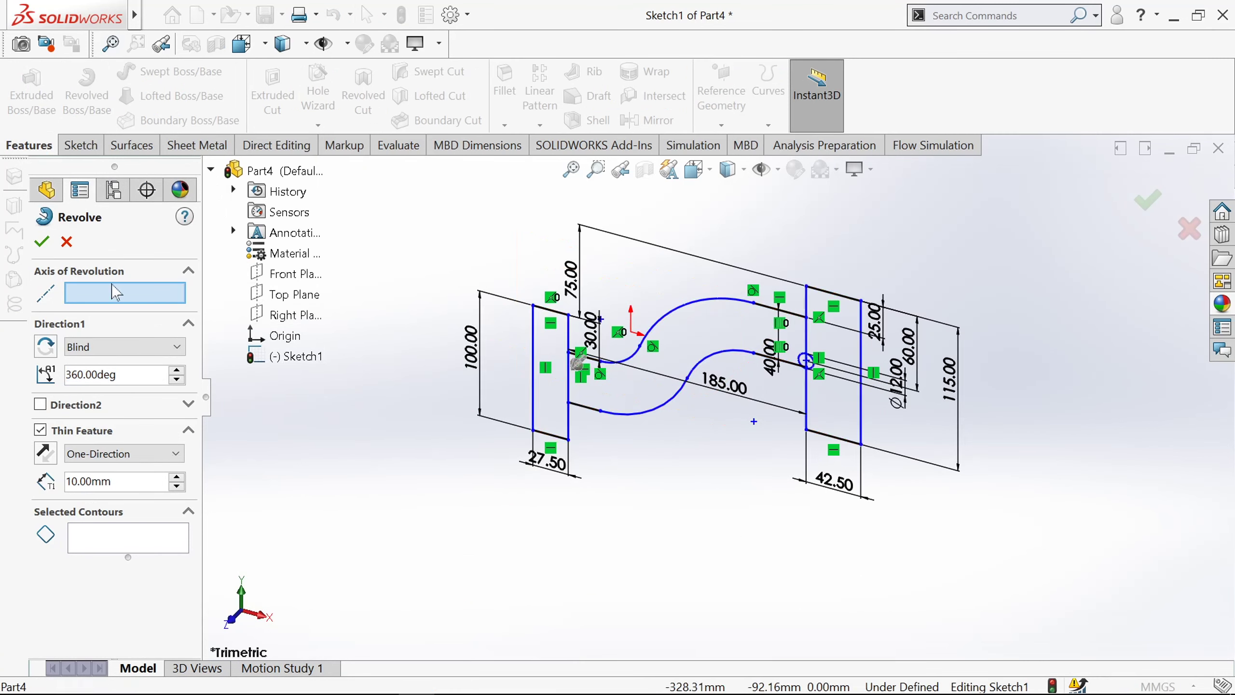
pyautogui.scroll(-3, 569, 394)
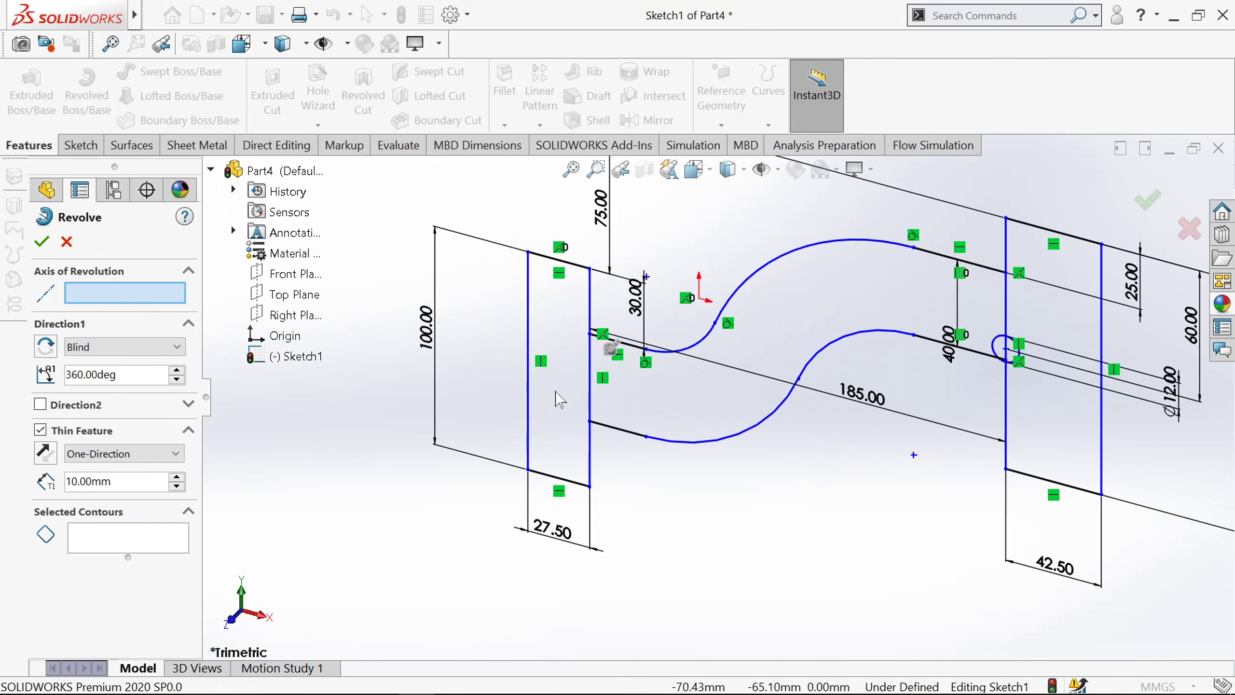
pyautogui.click(590, 385)
pyautogui.click(112, 545)
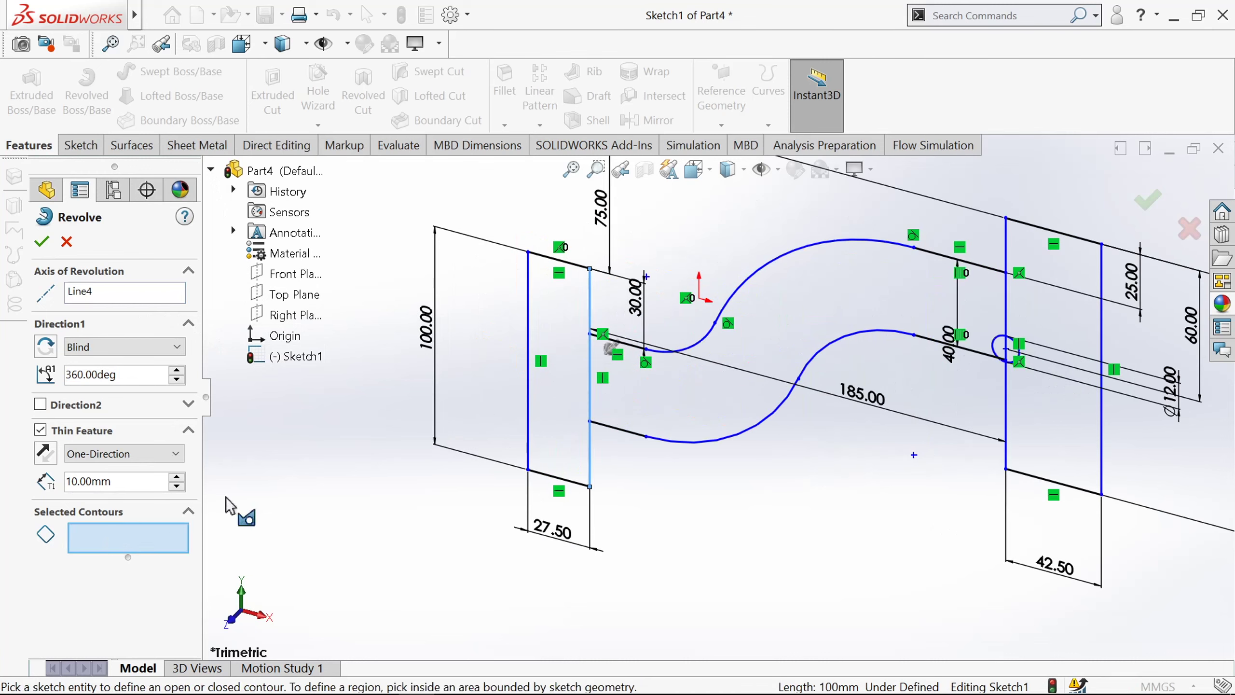
pyautogui.click(565, 378)
pyautogui.scroll(4, 556, 377)
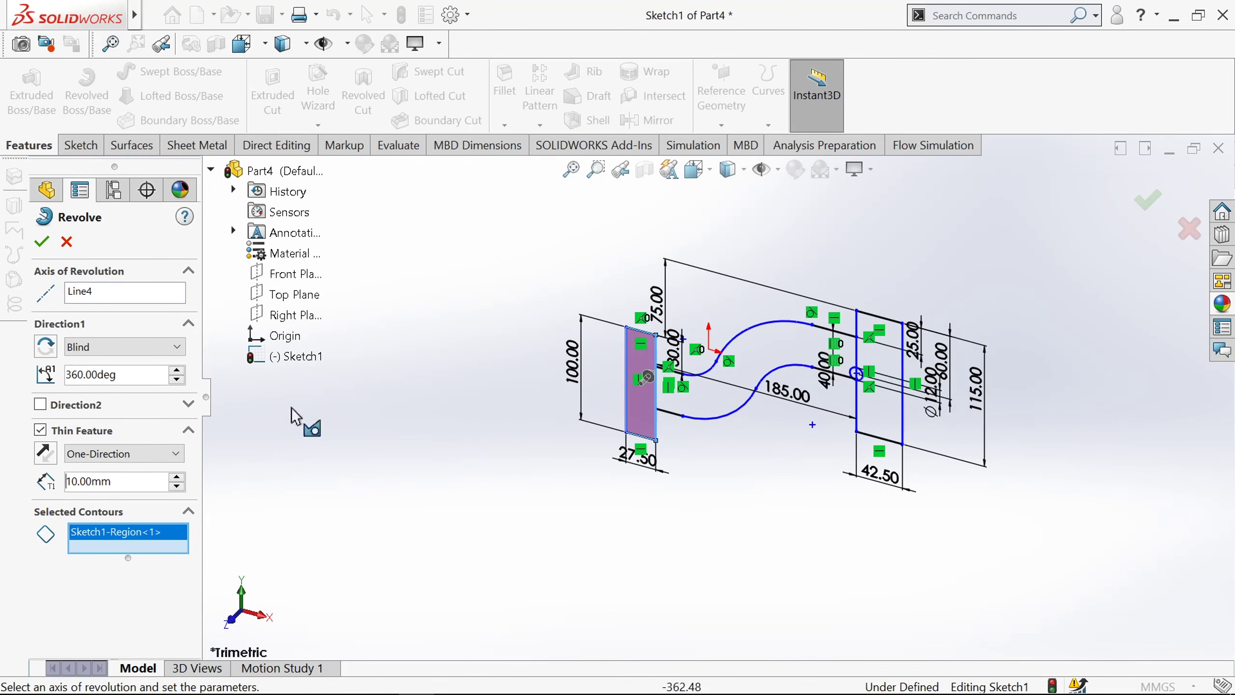
pyautogui.click(62, 437)
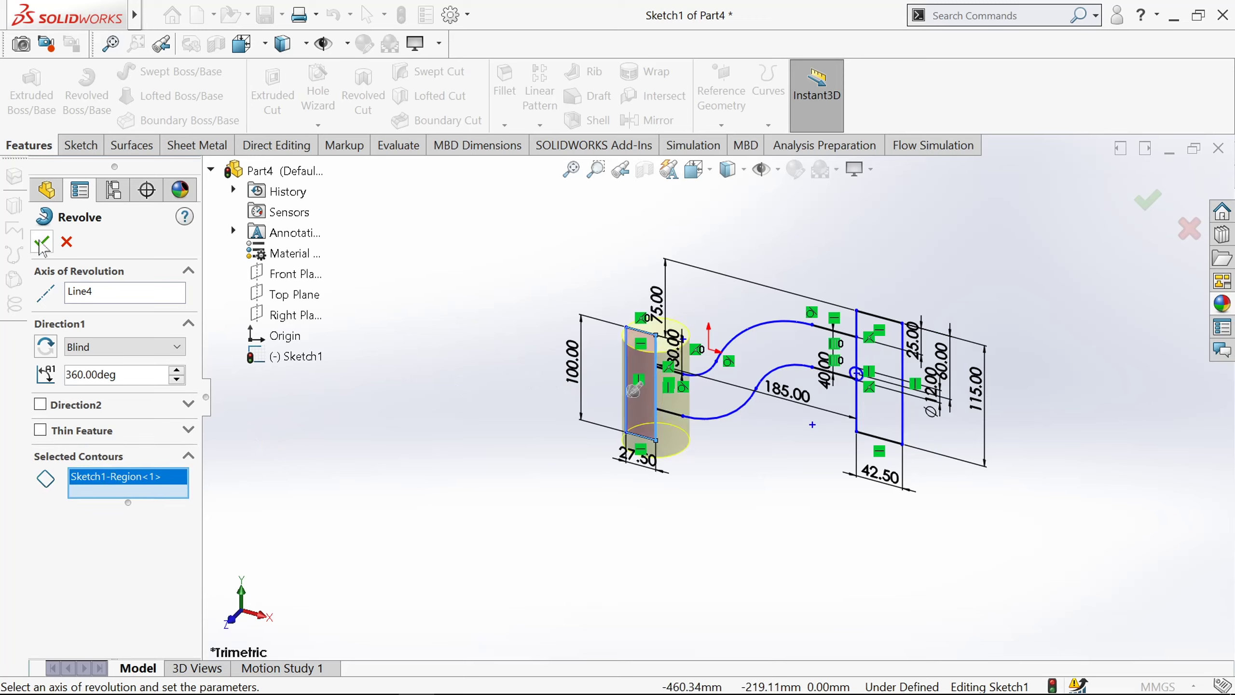
pyautogui.click(41, 246)
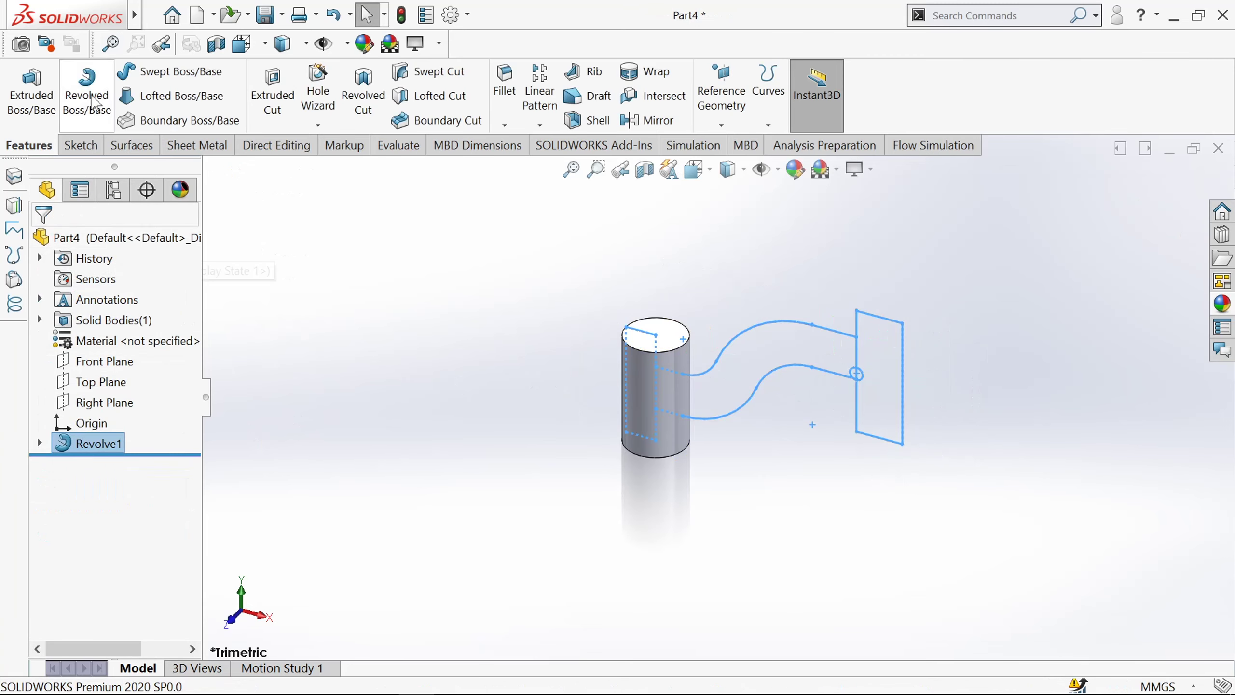
# - Revolve the right rectangle, including the half-circle region inside it, 360 degrees about its left vertical edge, reusing Sketch1
pyautogui.click(86, 92)
pyautogui.scroll(-3, 832, 427)
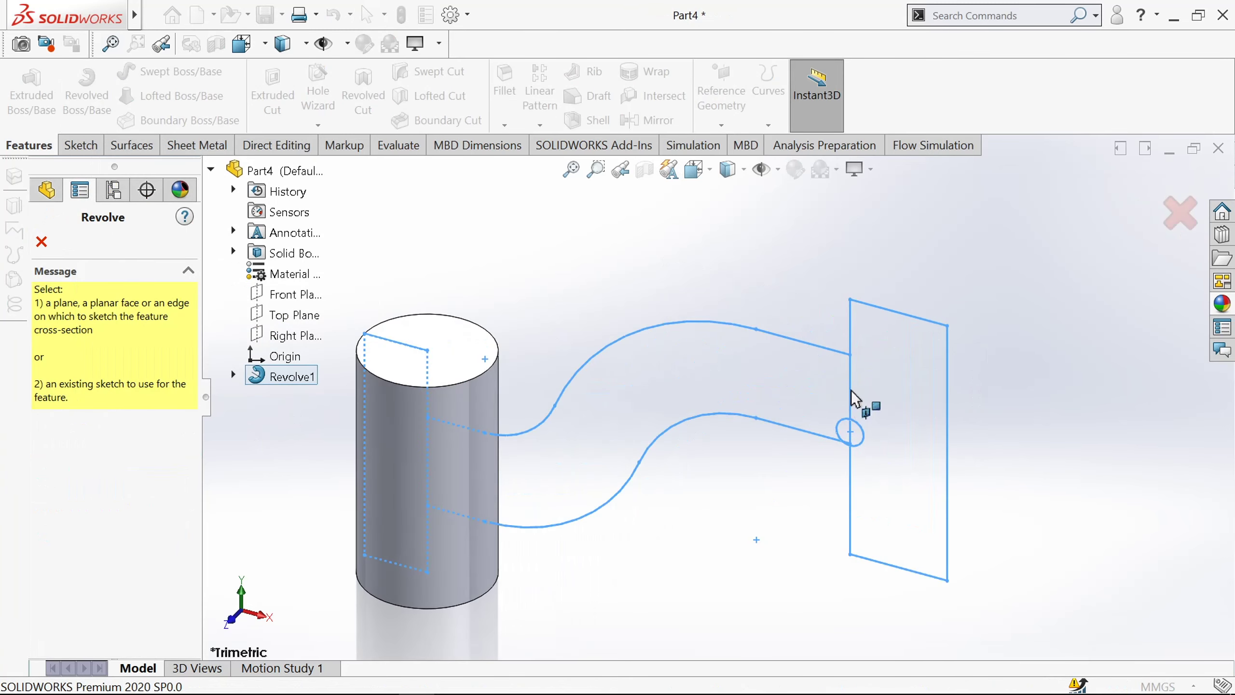
pyautogui.click(234, 374)
pyautogui.click(289, 402)
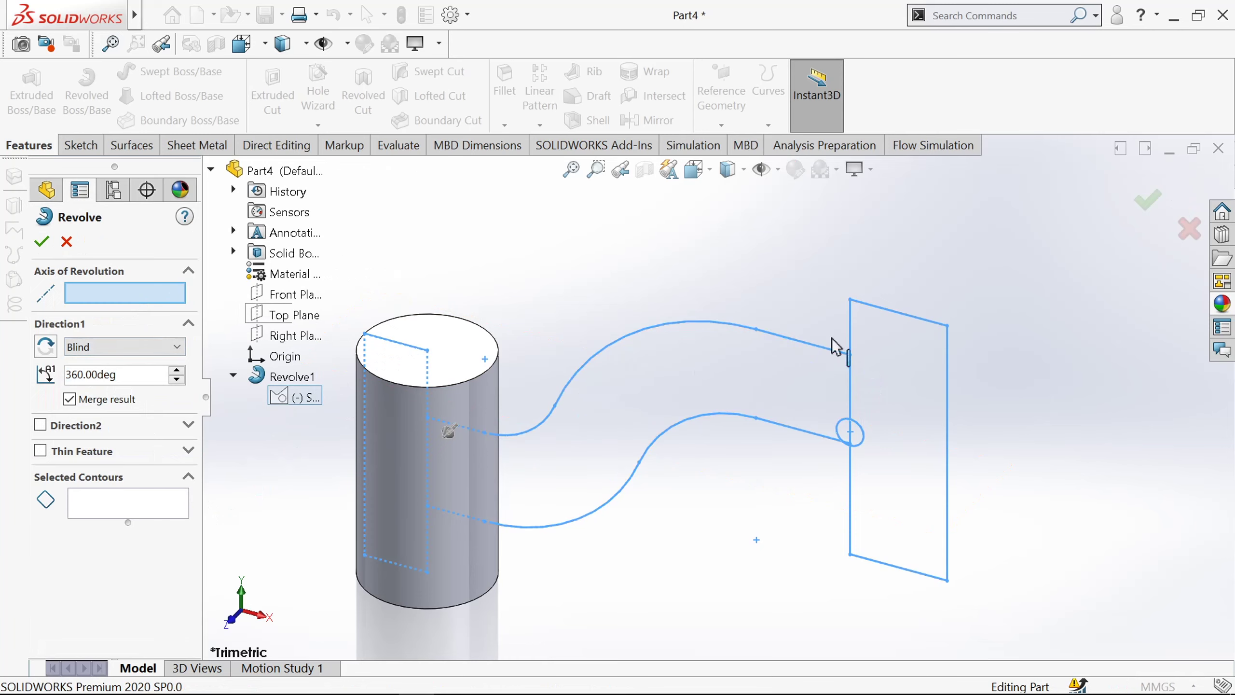
pyautogui.click(851, 330)
pyautogui.click(166, 513)
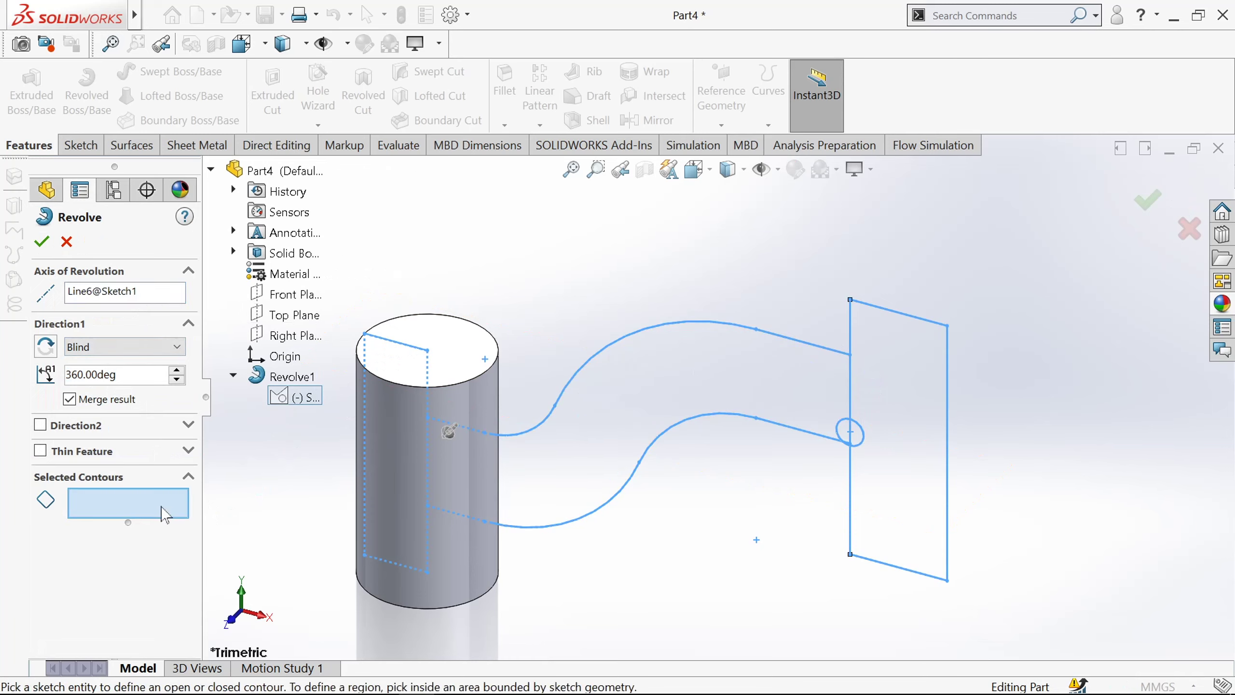
pyautogui.click(889, 473)
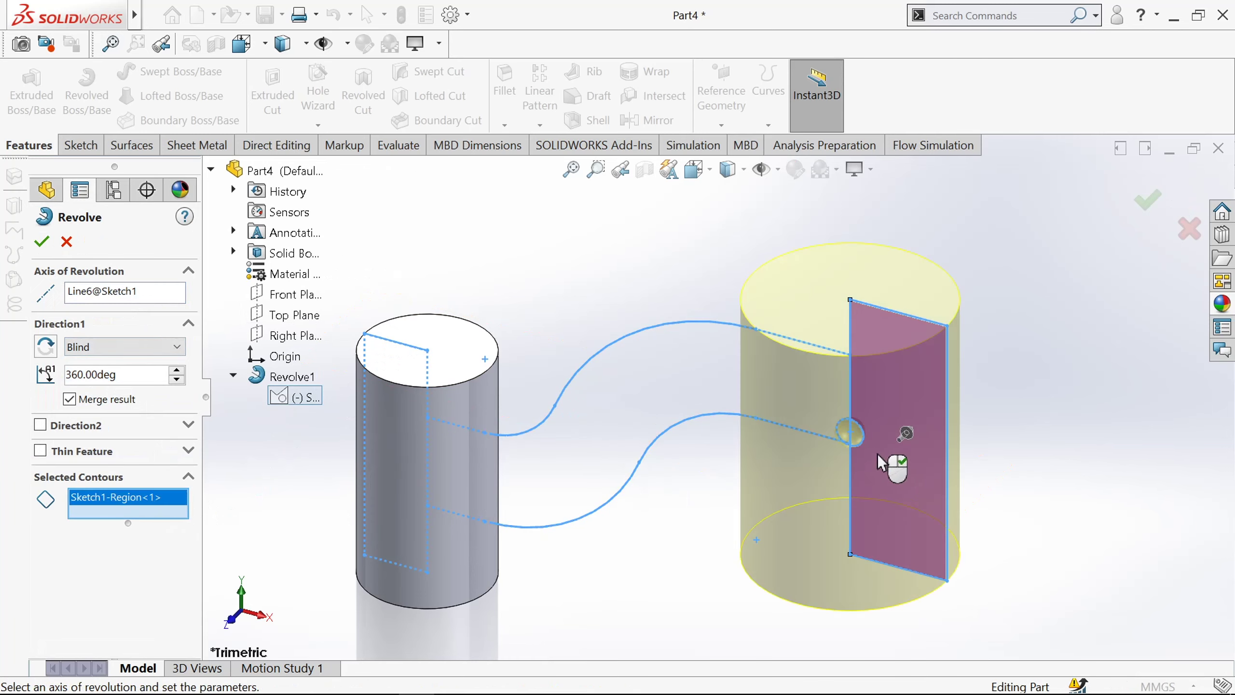
pyautogui.click(859, 437)
pyautogui.scroll(2, 863, 442)
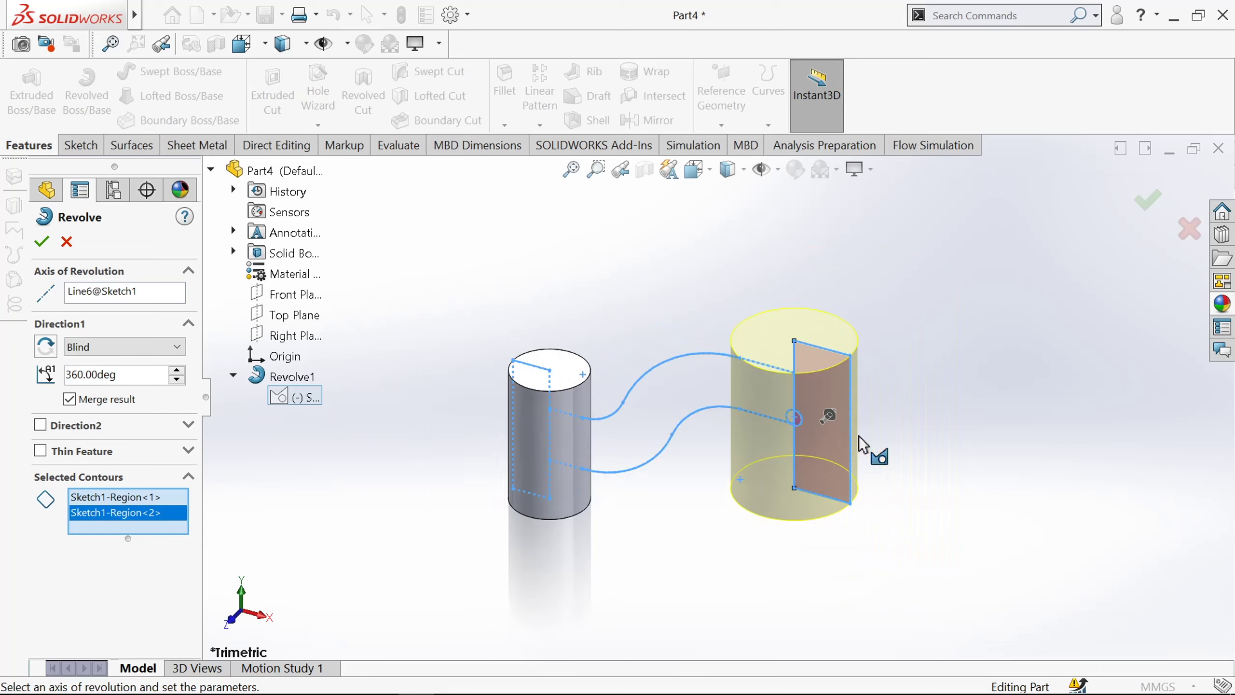
pyautogui.click(42, 245)
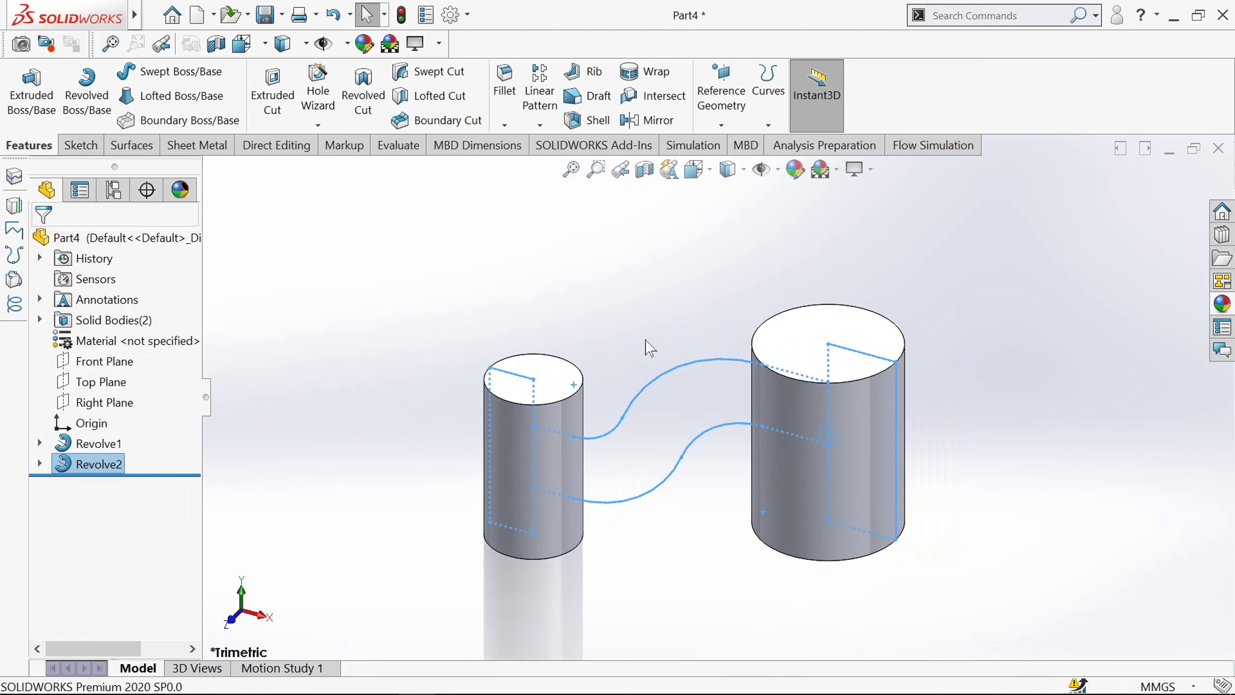
# - Extrude the S-shaped region of Sketch1 between the two cylinders 25 mm using Mid Plane, with the result merged
pyautogui.click(14, 115)
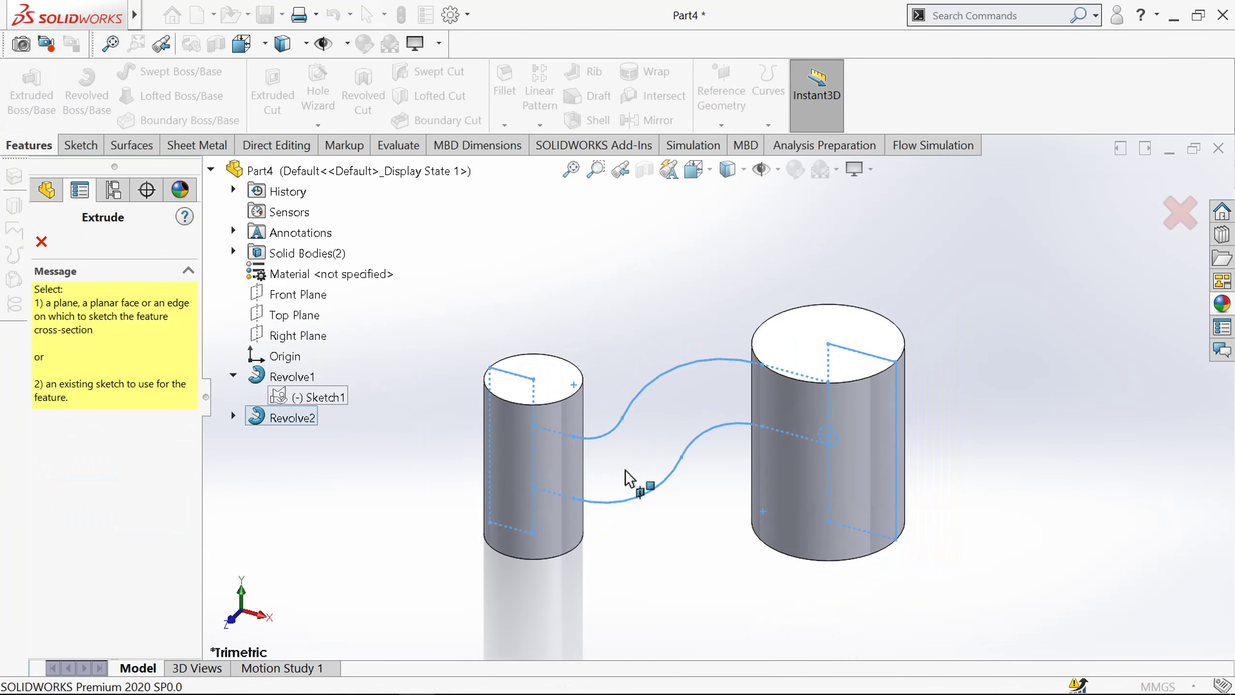
pyautogui.scroll(-4, 642, 484)
pyautogui.press('Escape')
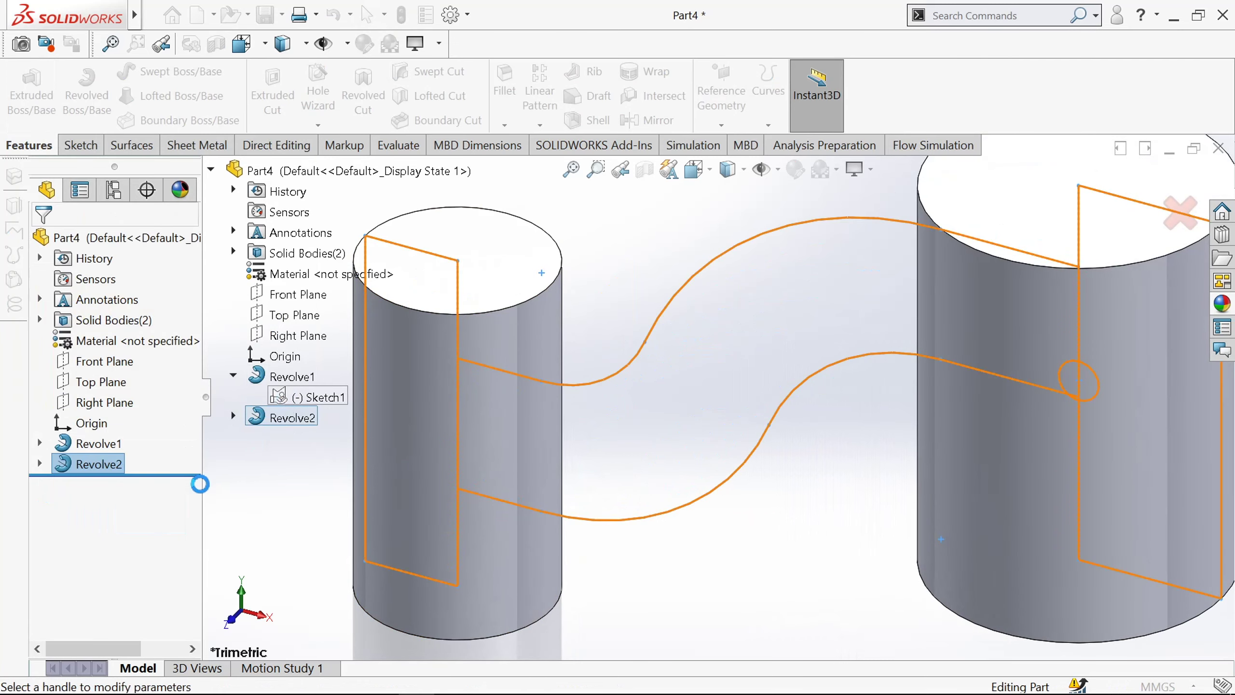
pyautogui.click(725, 379)
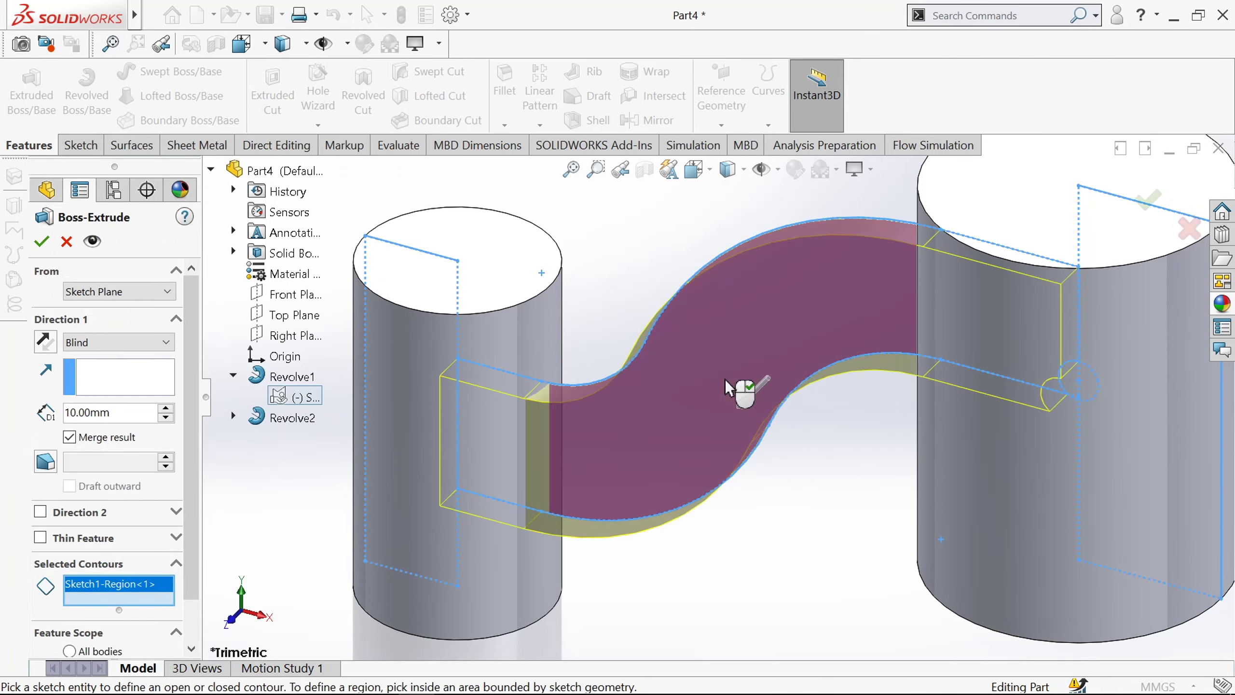
pyautogui.scroll(3, 724, 379)
pyautogui.click(88, 343)
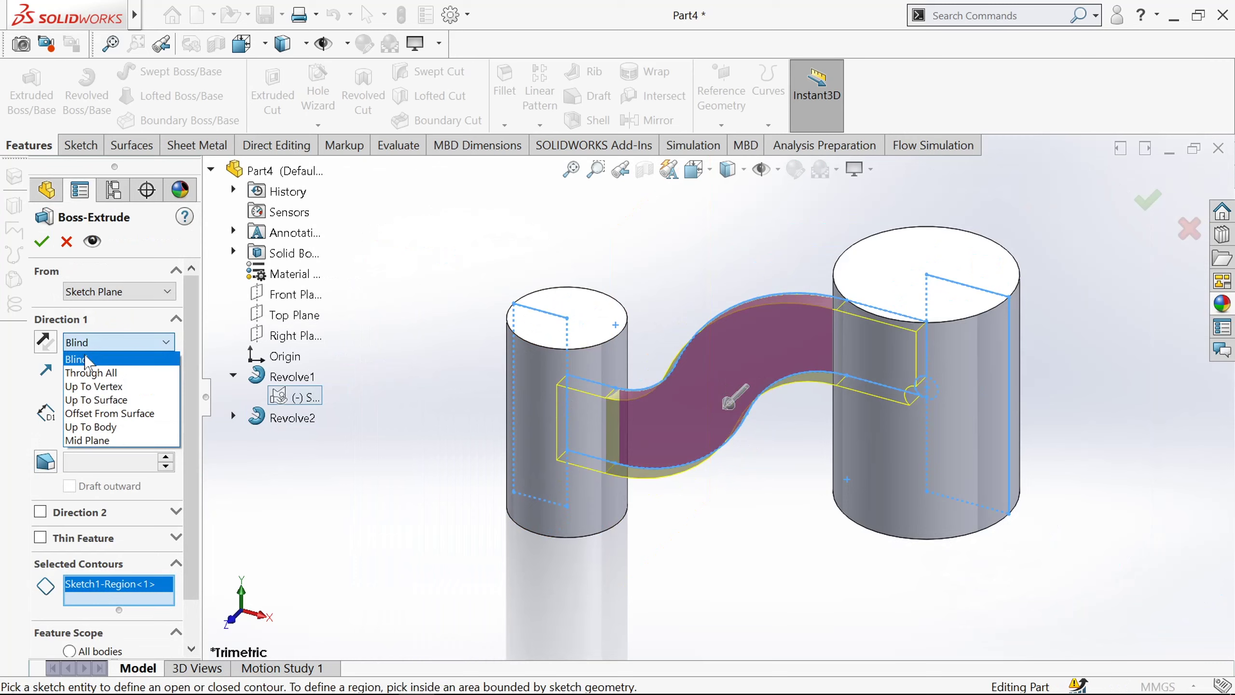
pyautogui.click(90, 442)
pyautogui.write('25')
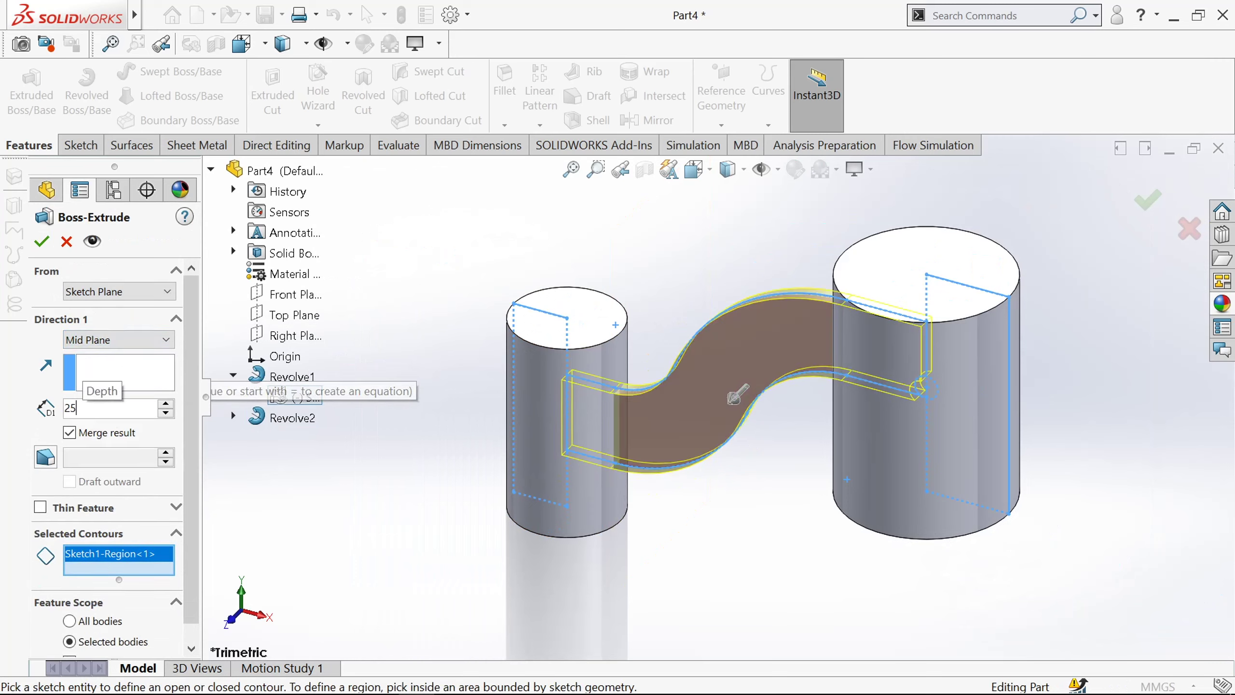
pyautogui.press('Return')
pyautogui.click(42, 242)
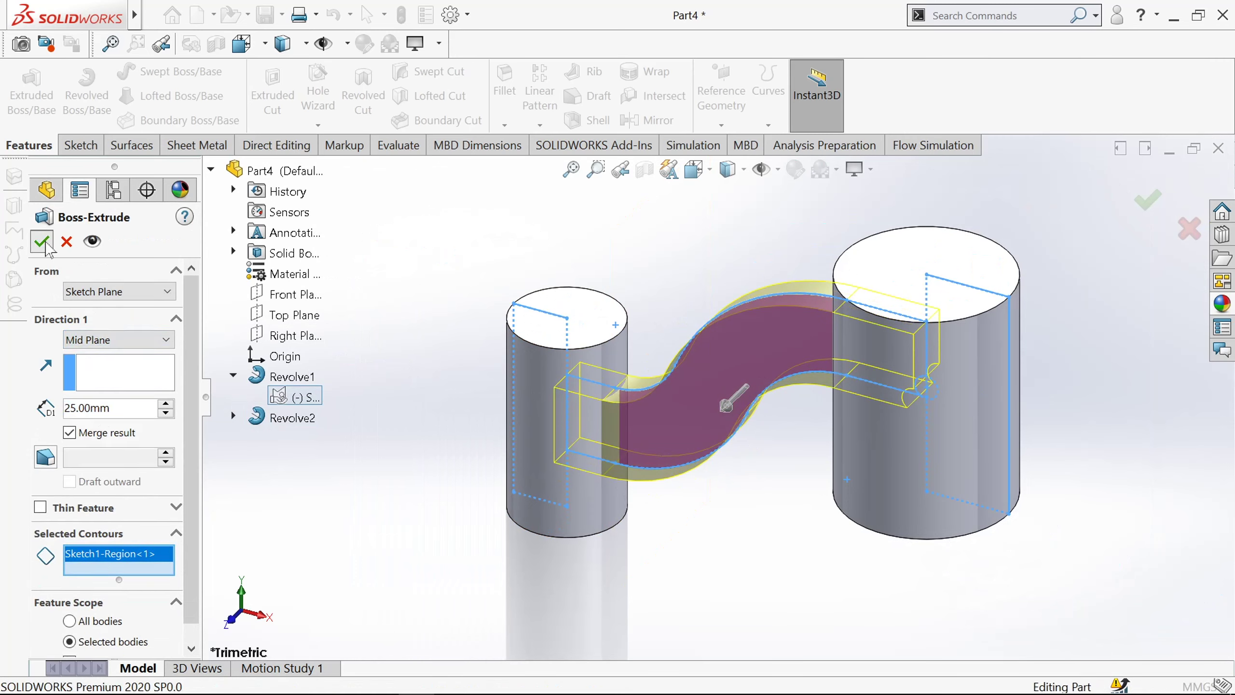
pyautogui.scroll(2, 632, 408)
pyautogui.click(464, 390)
# - Sketch two circles on the Top Plane, about 23 mm in diameter centred on the small cylinder and about 53 mm centred on the large one
pyautogui.moveTo(464, 390); pyautogui.dragTo(510, 413, button='middle')
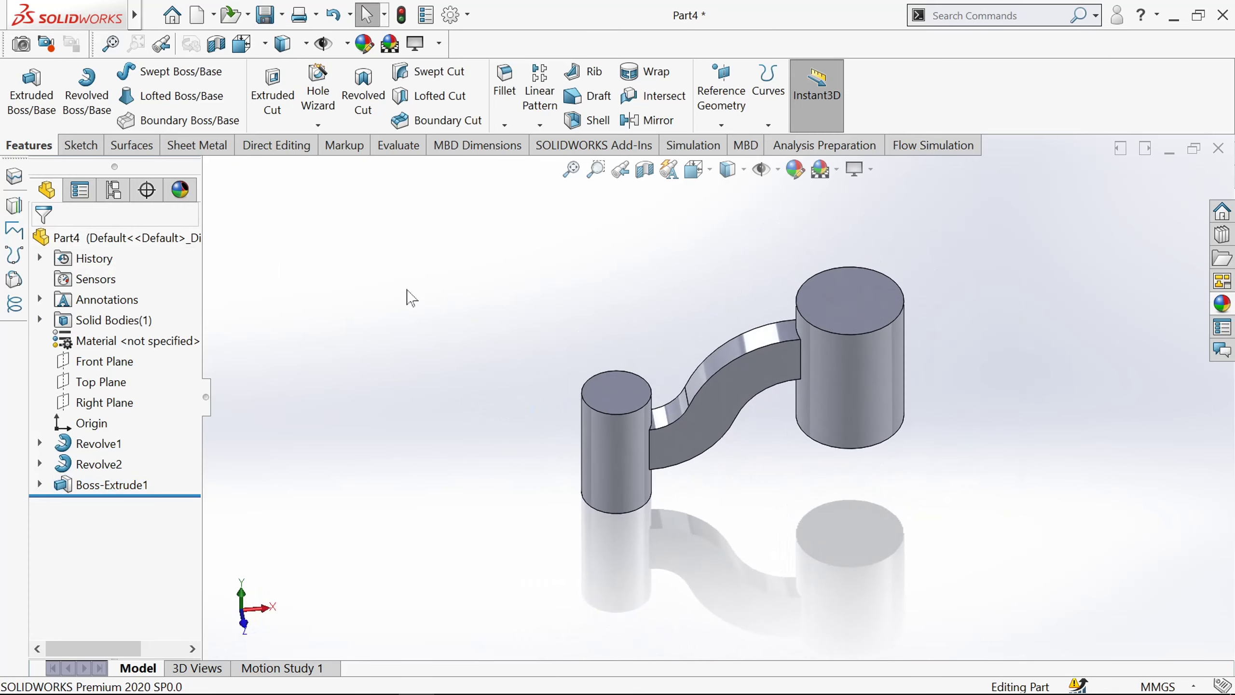
pyautogui.click(101, 382)
pyautogui.click(203, 360)
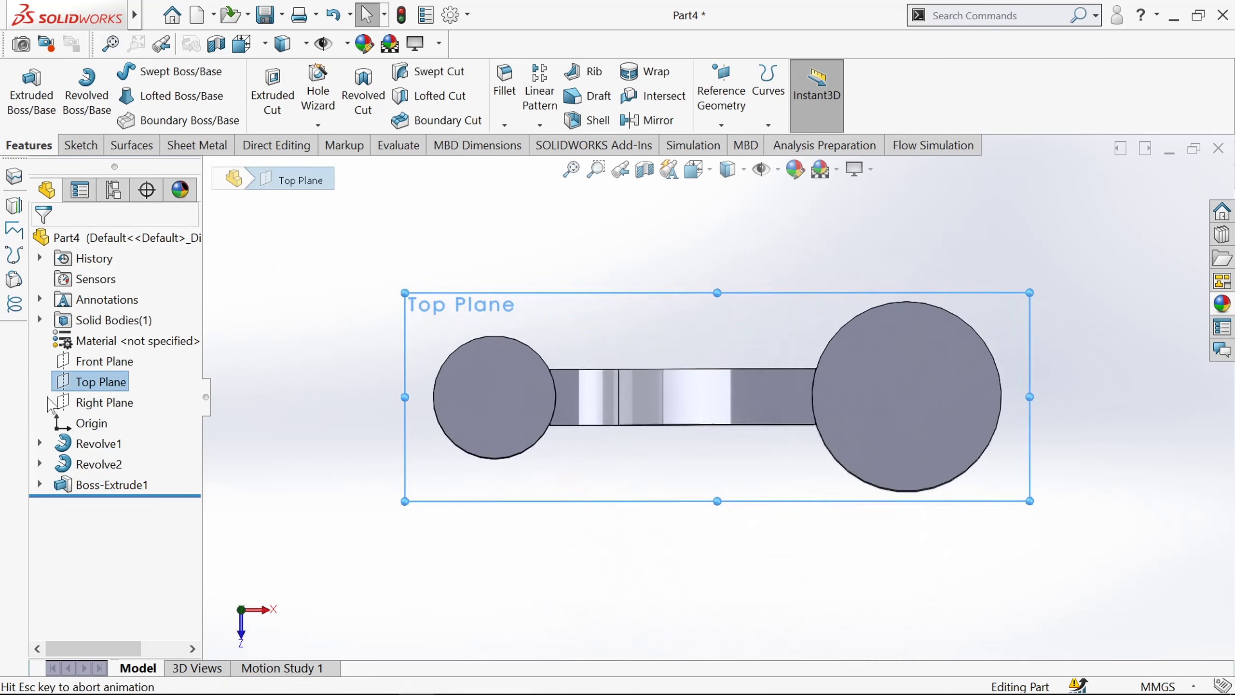
pyautogui.click(76, 382)
pyautogui.click(86, 359)
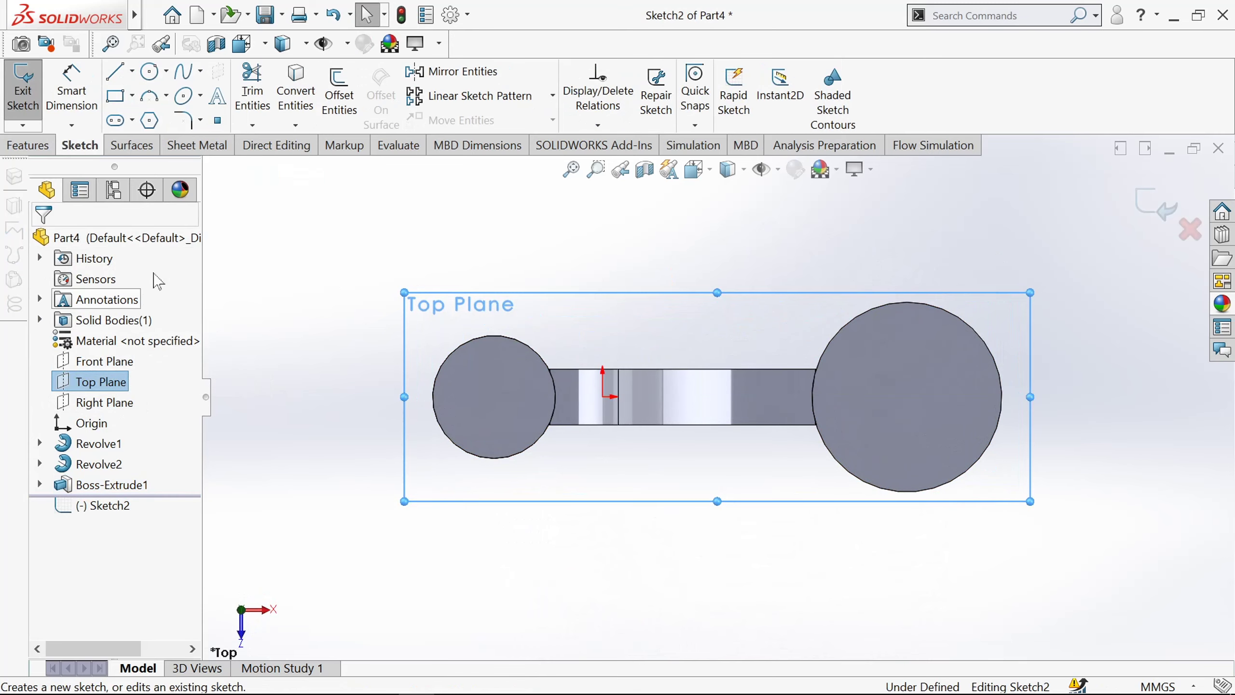
pyautogui.click(149, 71)
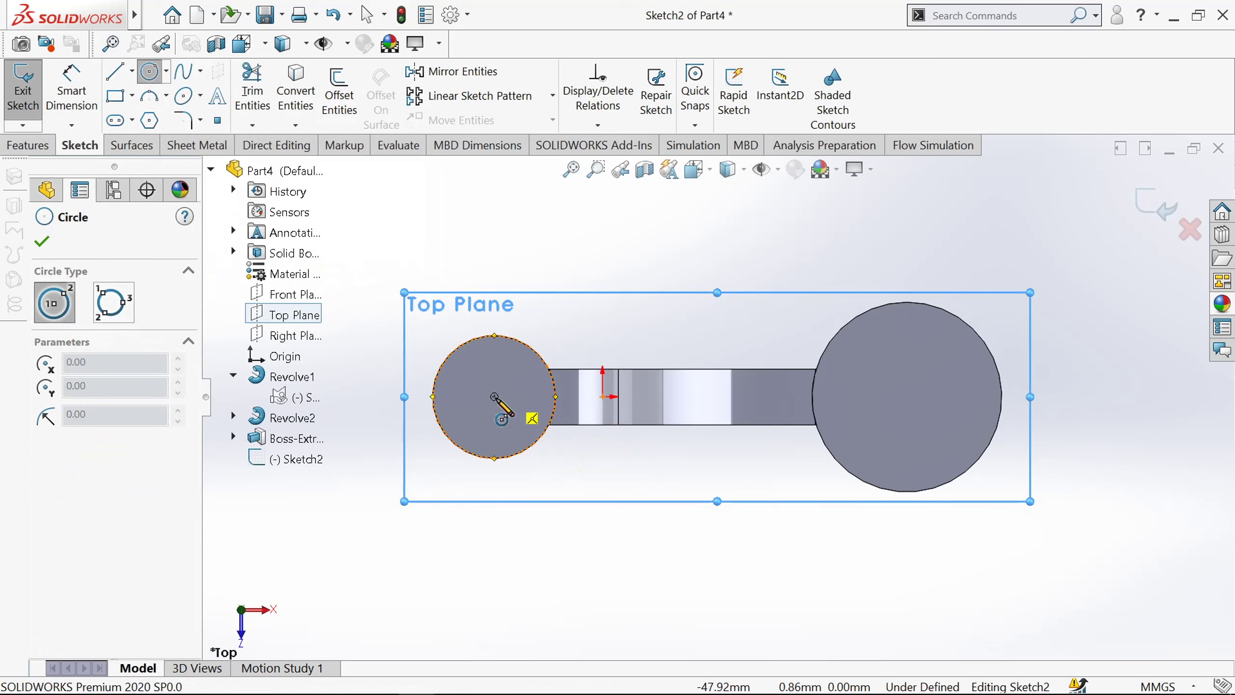
pyautogui.moveTo(495, 396); pyautogui.dragTo(513, 415)
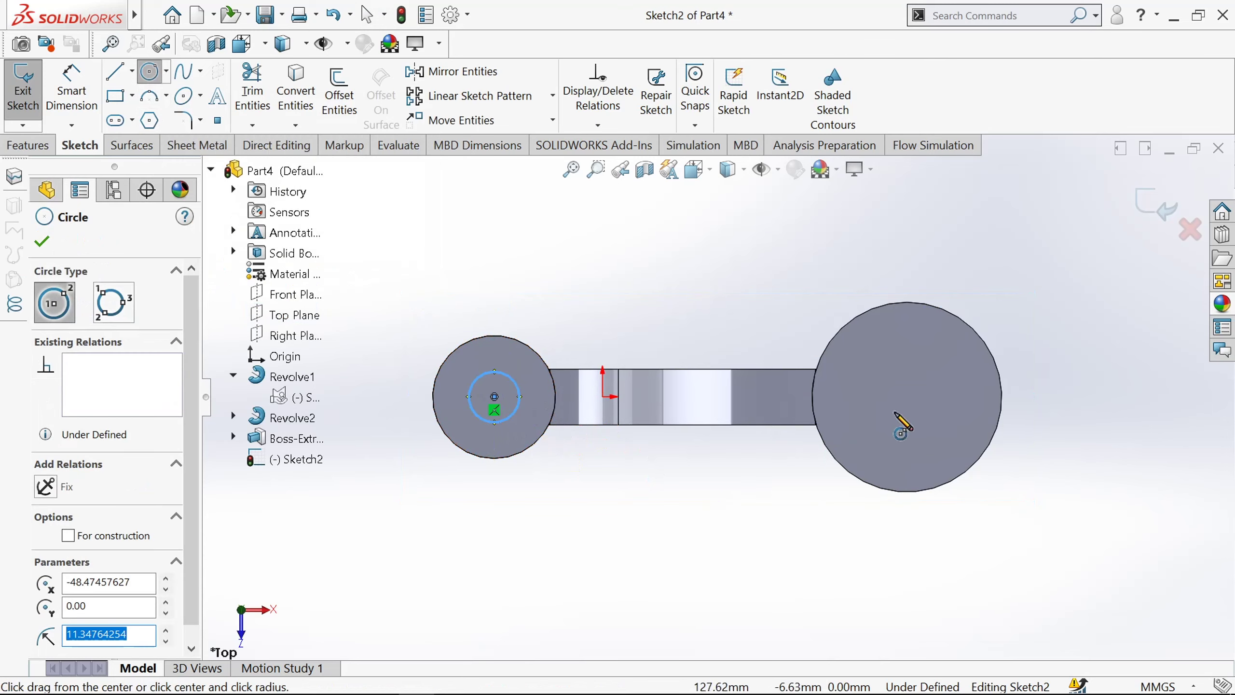
pyautogui.scroll(-2, 953, 428)
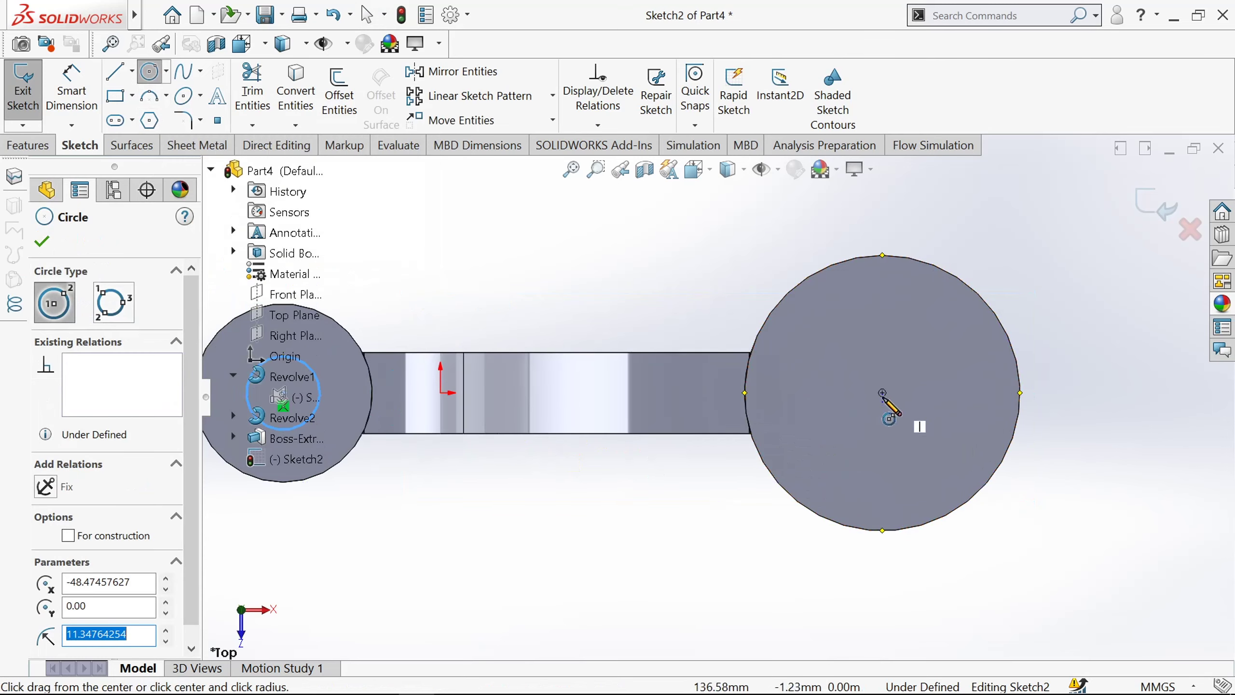
pyautogui.moveTo(882, 393)
pyautogui.mouseDown()
pyautogui.moveTo(918, 488)
pyautogui.moveTo(915, 474)
pyautogui.mouseUp()
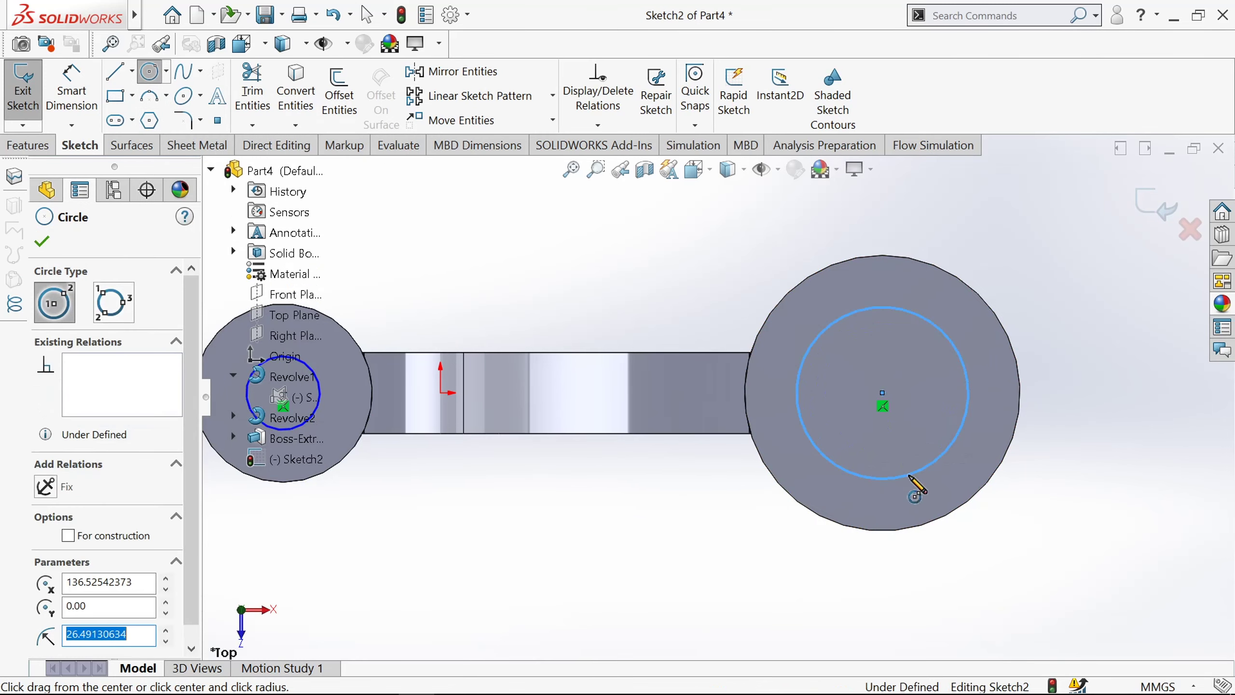
# - Dimension the circle inside the small cylinder to a diameter of 30 mm
pyautogui.scroll(2, 720, 397)
pyautogui.click(71, 93)
pyautogui.scroll(-1, 409, 374)
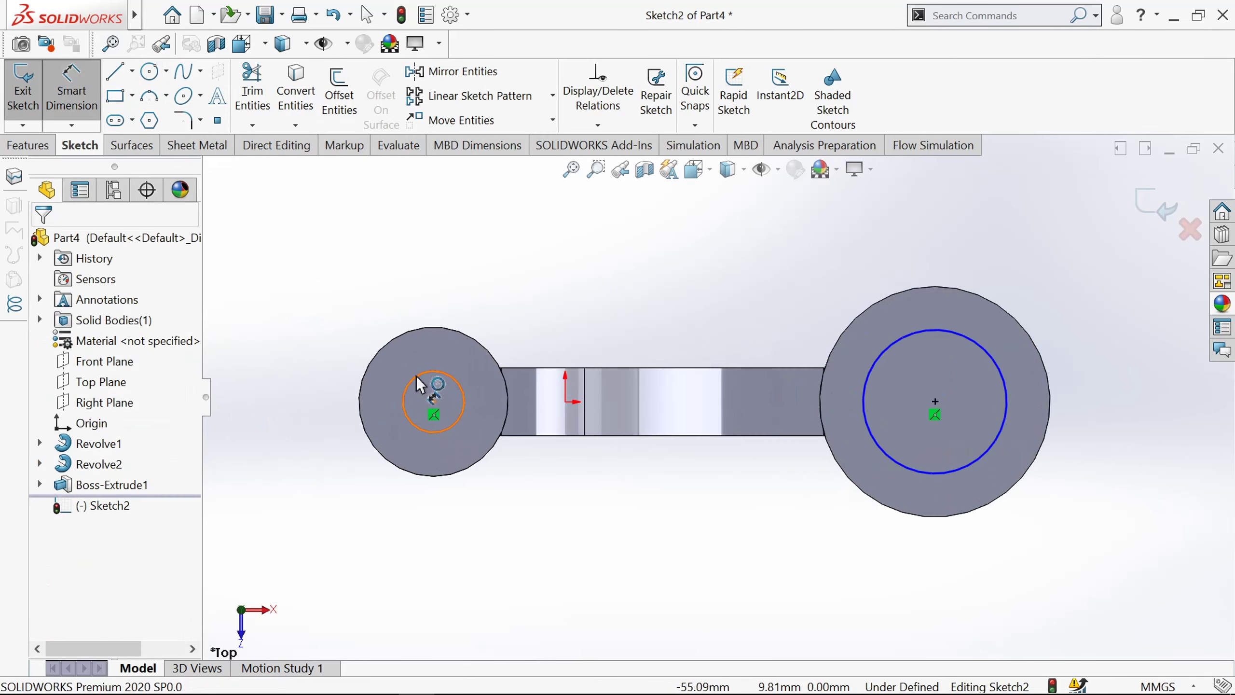
pyautogui.click(419, 385)
pyautogui.click(428, 245)
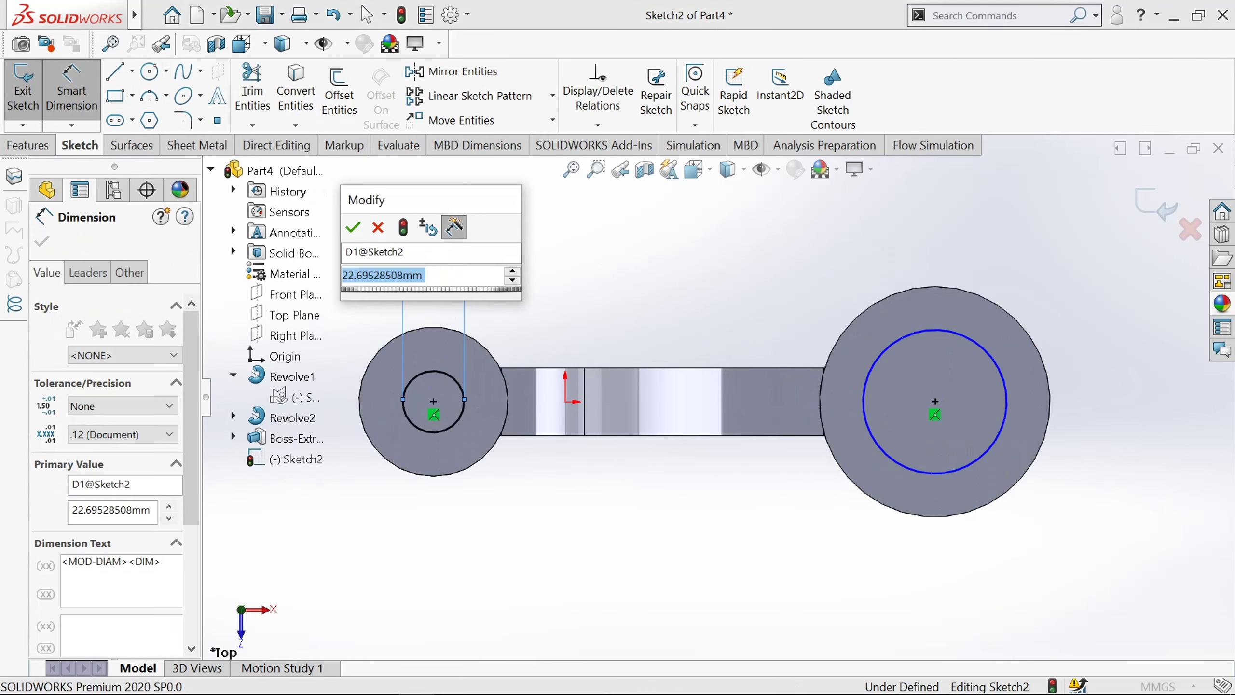
pyautogui.write('30')
pyautogui.press('Return')
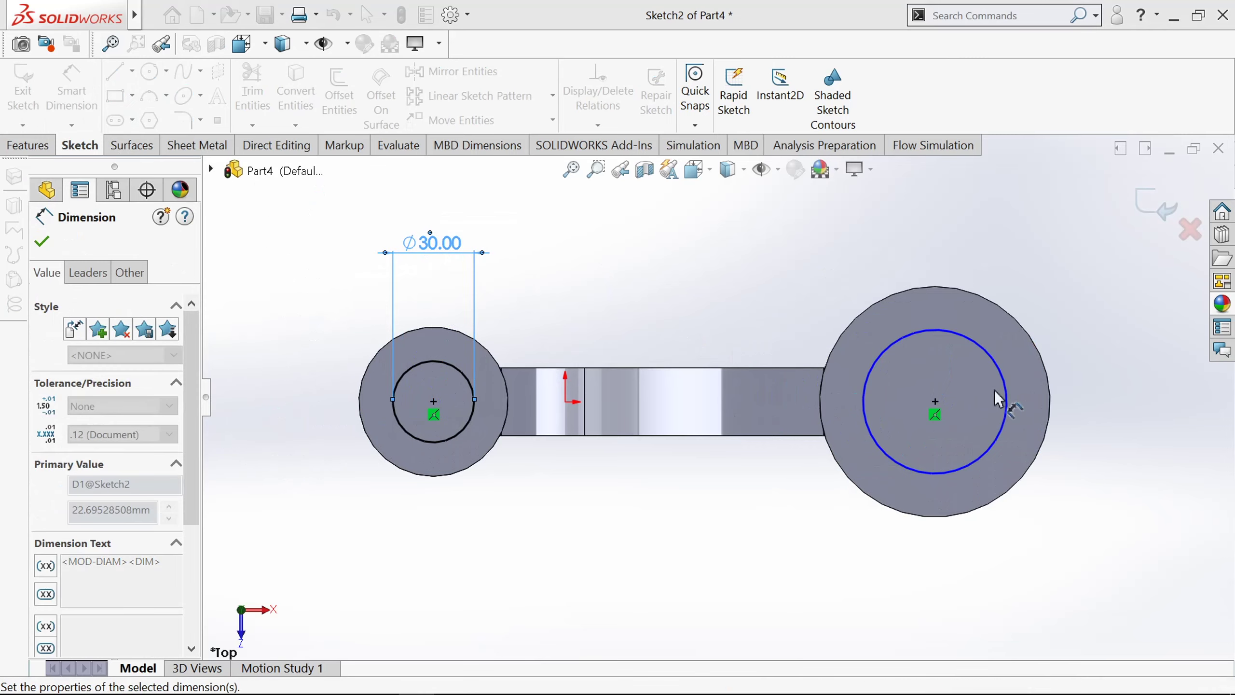
# - Dimension the circle inside the large cylinder to a diameter of 60 mm
pyautogui.click(959, 336)
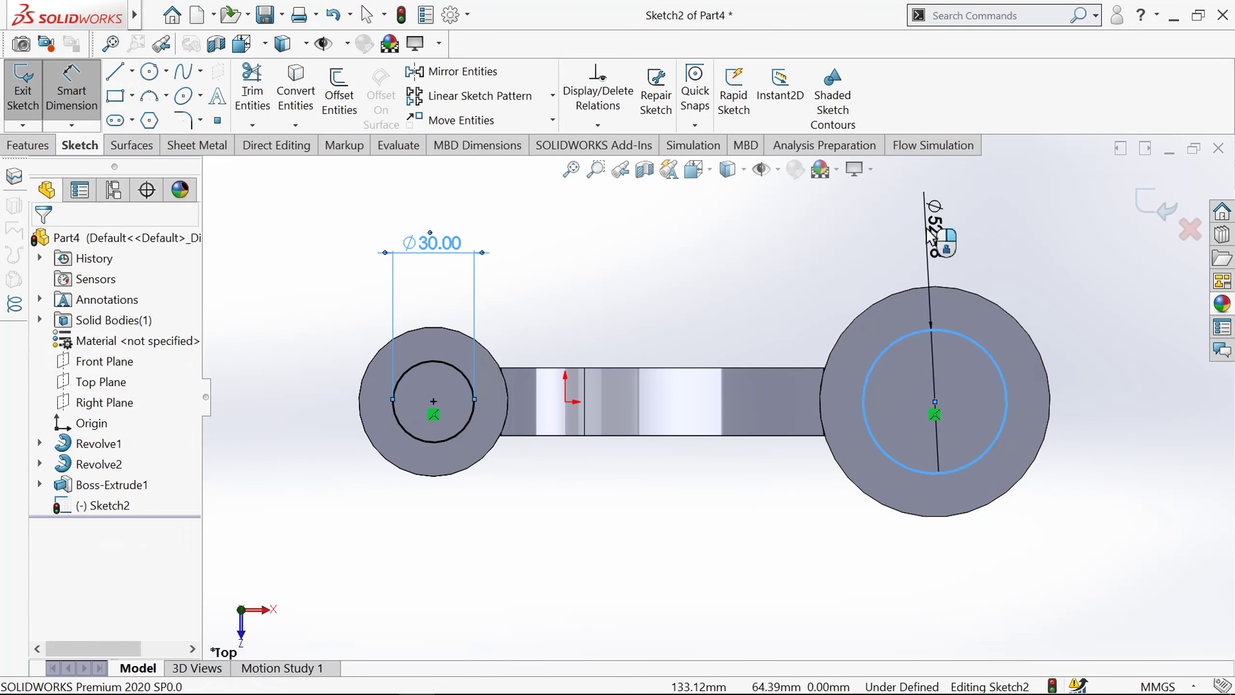
pyautogui.click(928, 233)
pyautogui.write('60')
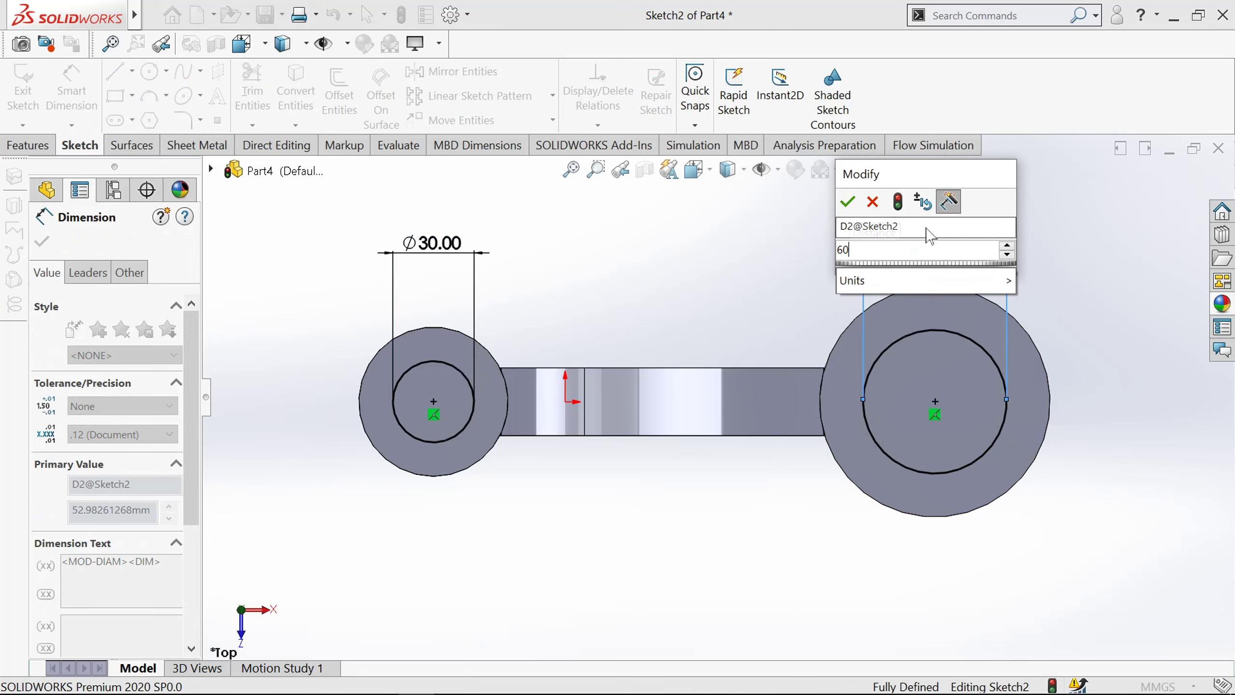
pyautogui.press('Return')
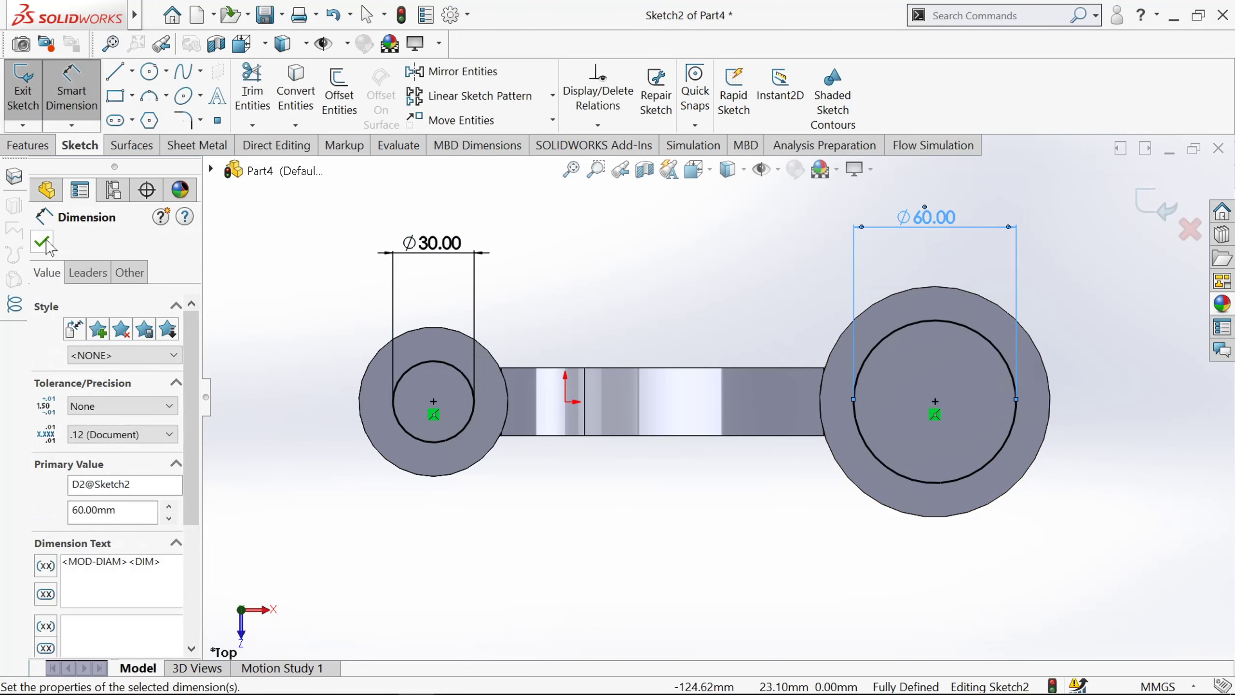
pyautogui.click(43, 242)
pyautogui.press('Escape')
# - Exit the sketch and cut both circles through the cylinders with an Extruded Cut set to Through All - Both
pyautogui.moveTo(414, 535); pyautogui.dragTo(389, 405, button='middle')
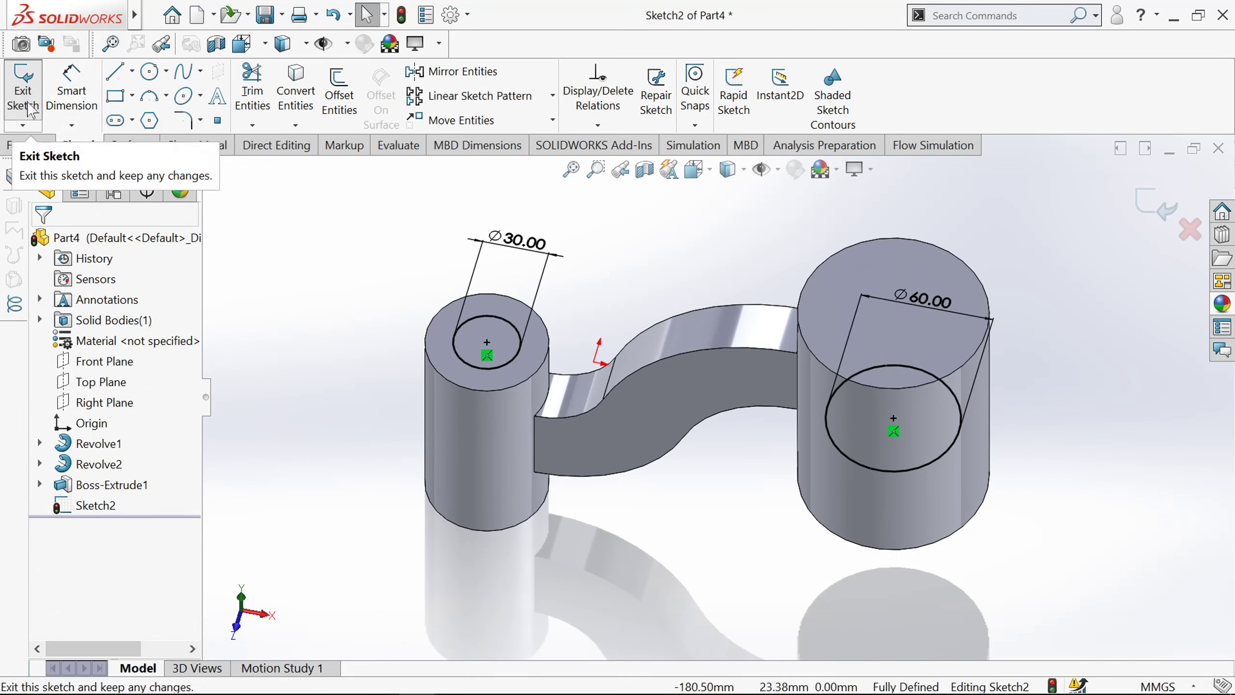
pyautogui.click(27, 121)
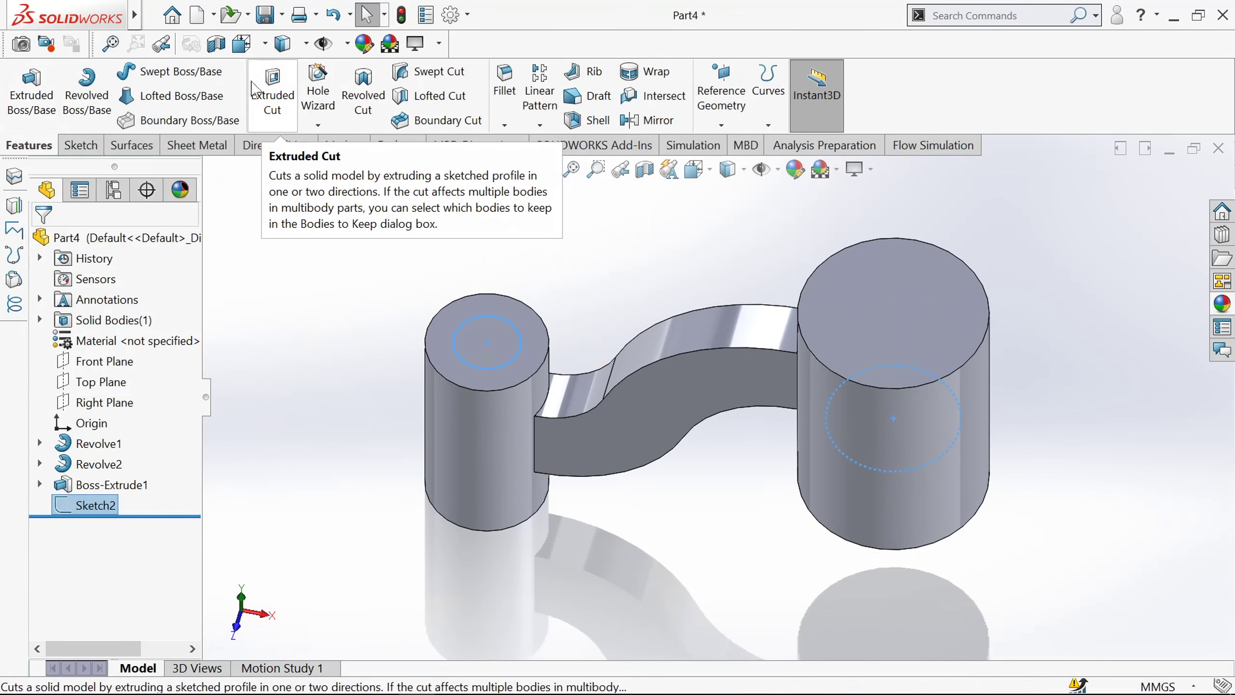
pyautogui.click(268, 92)
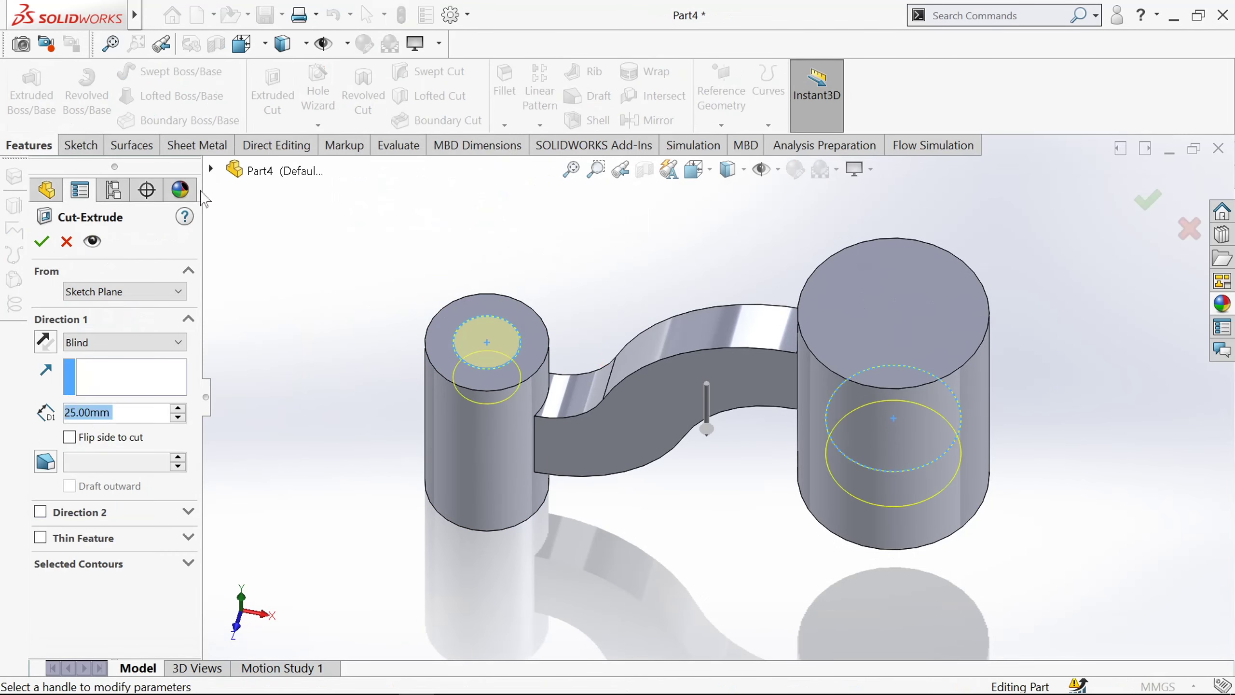
pyautogui.click(212, 171)
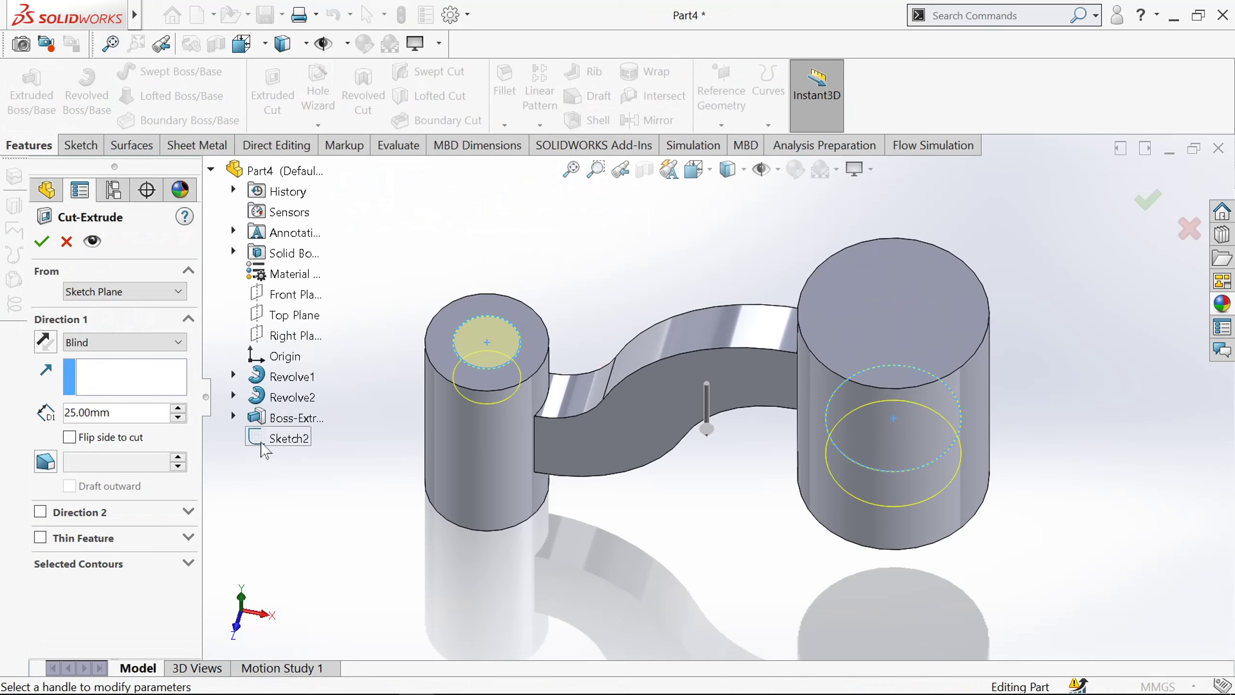
pyautogui.click(266, 444)
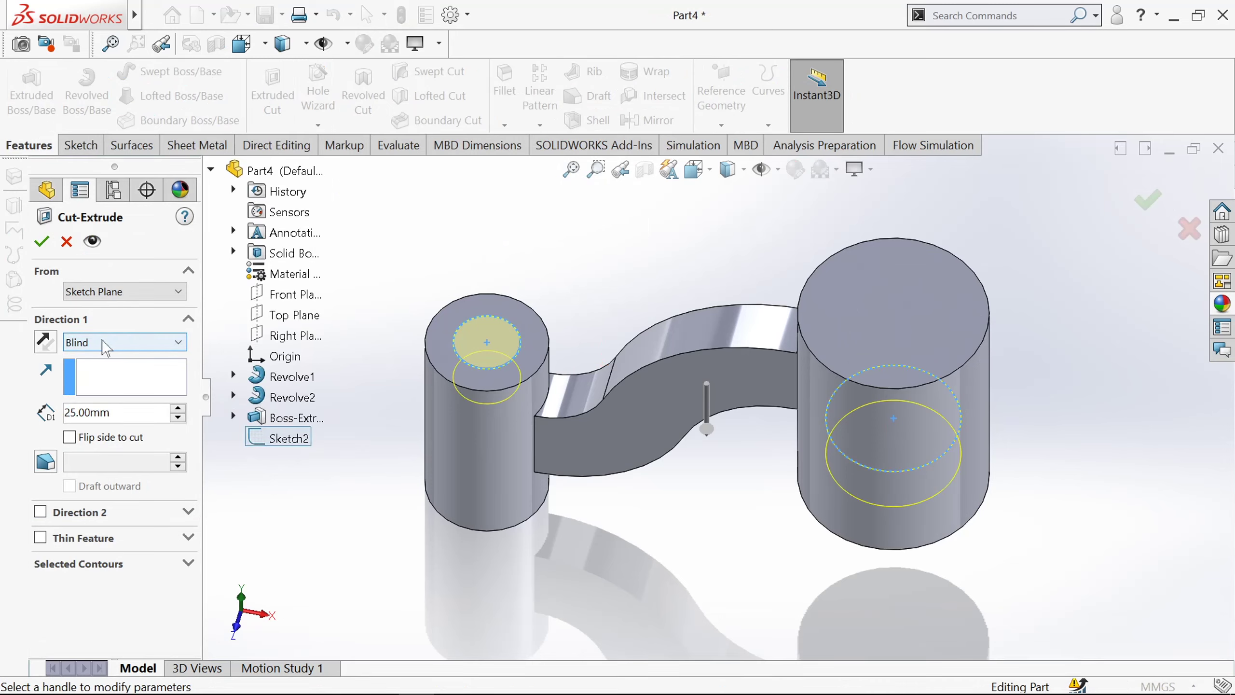
pyautogui.click(106, 343)
pyautogui.click(136, 379)
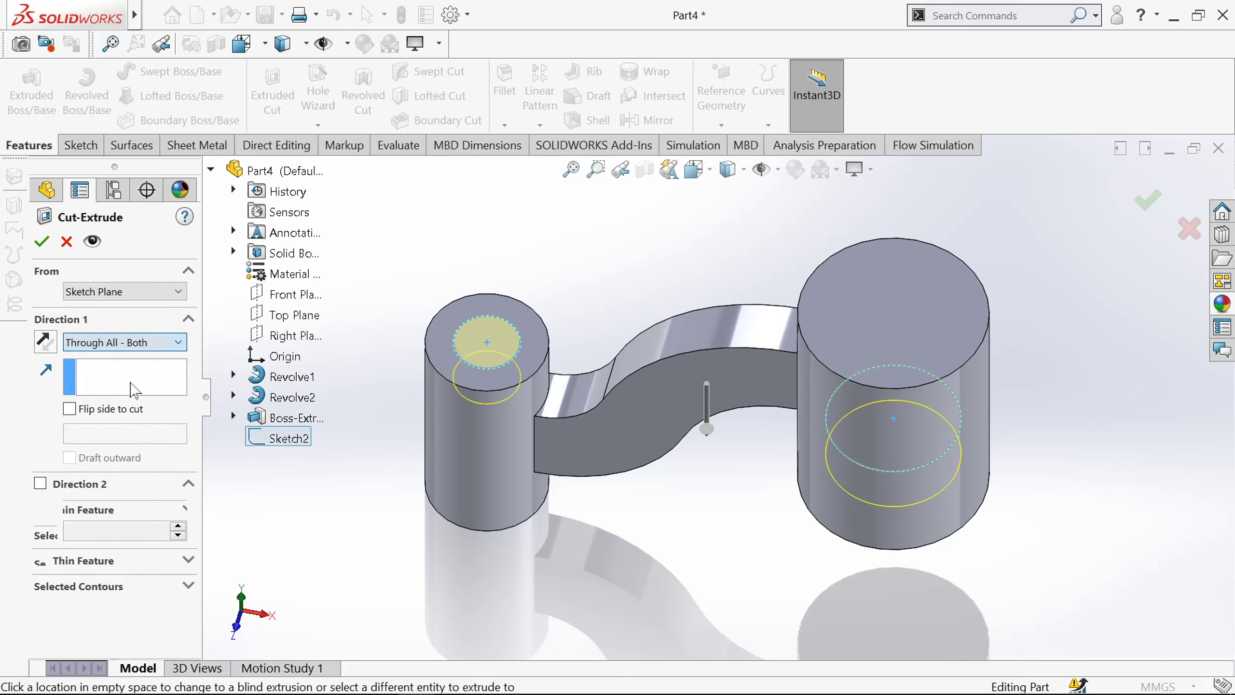
pyautogui.click(42, 242)
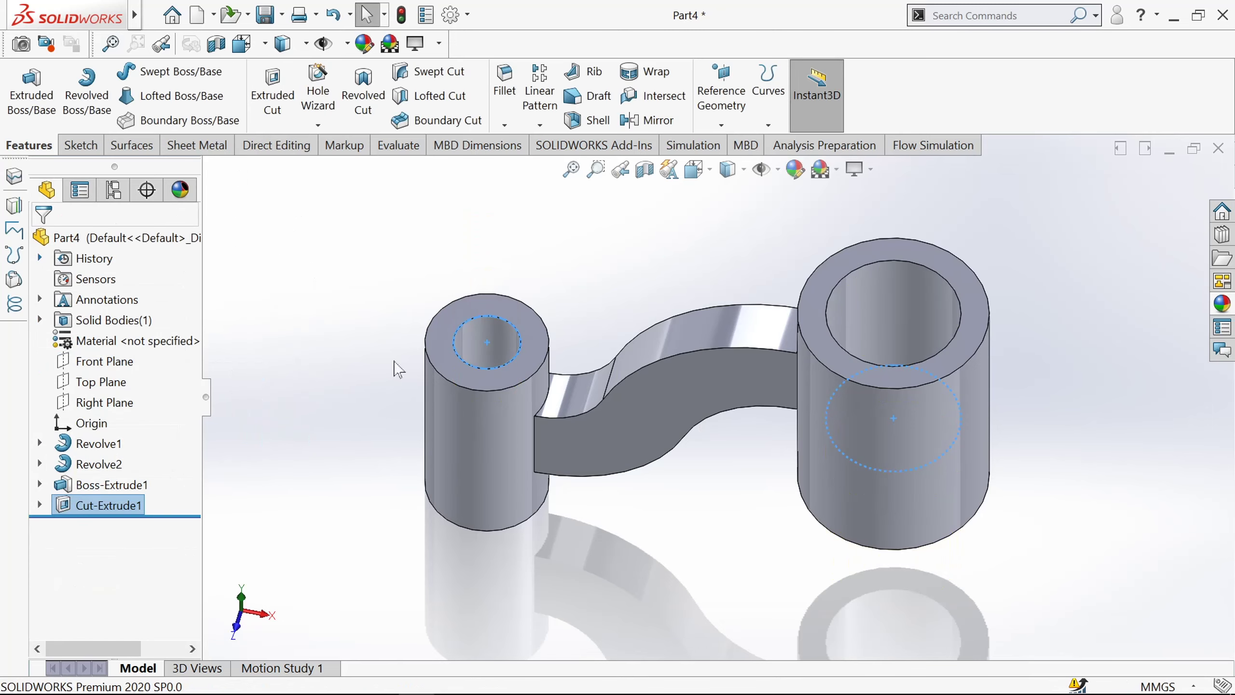
pyautogui.click(684, 521)
# - Chamfer the outer top and bottom edges of both cylinders by 6 mm at 45 degrees
pyautogui.moveTo(683, 518)
pyautogui.mouseDown(button='middle')
pyautogui.moveTo(739, 518)
pyautogui.moveTo(683, 505)
pyautogui.moveTo(700, 516)
pyautogui.mouseUp(button='middle')
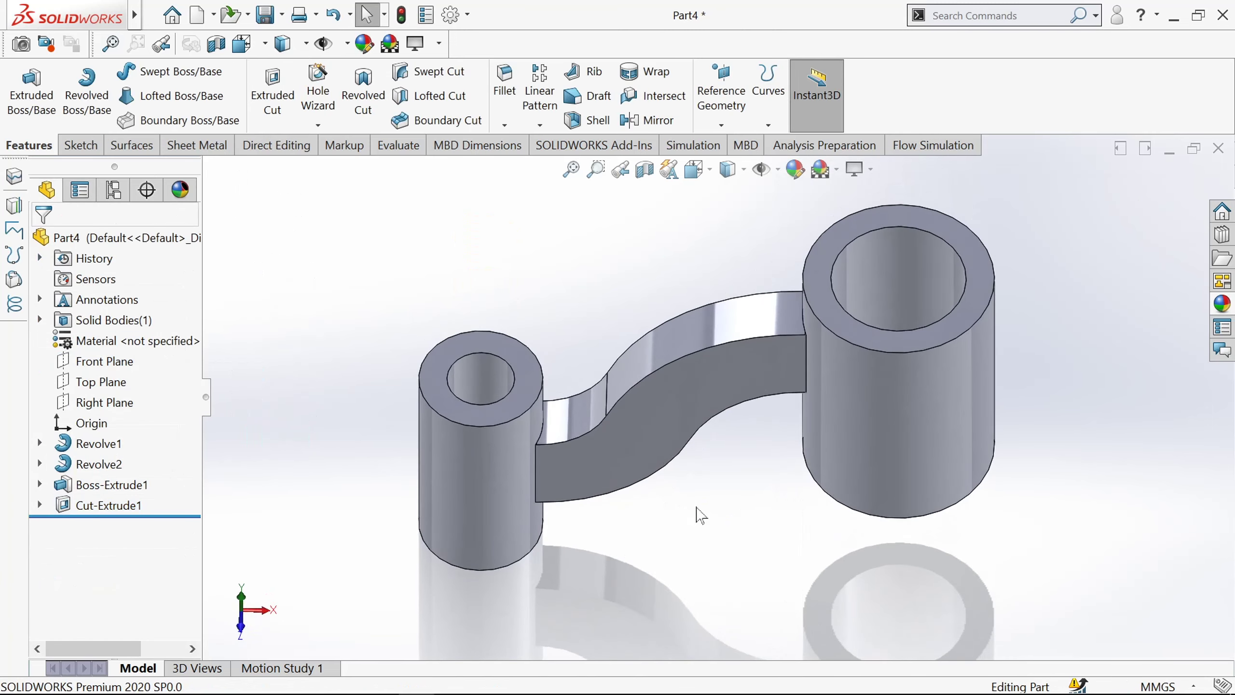
pyautogui.click(504, 125)
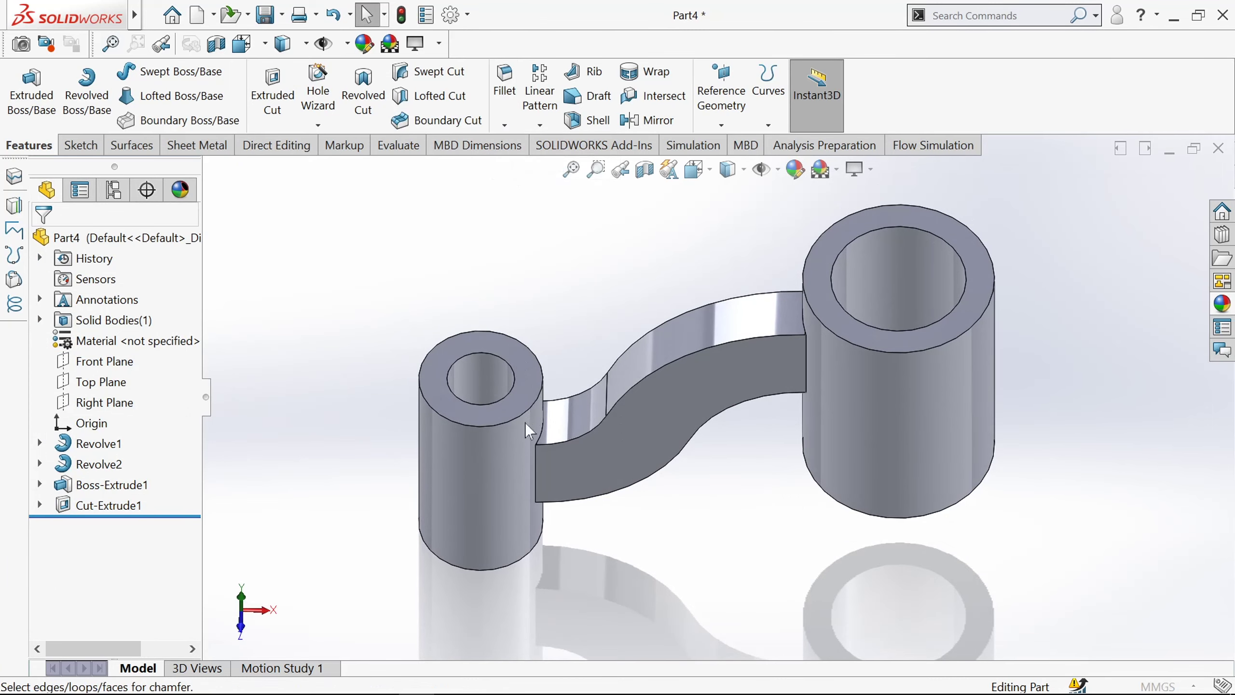
pyautogui.scroll(-3, 489, 423)
pyautogui.click(488, 427)
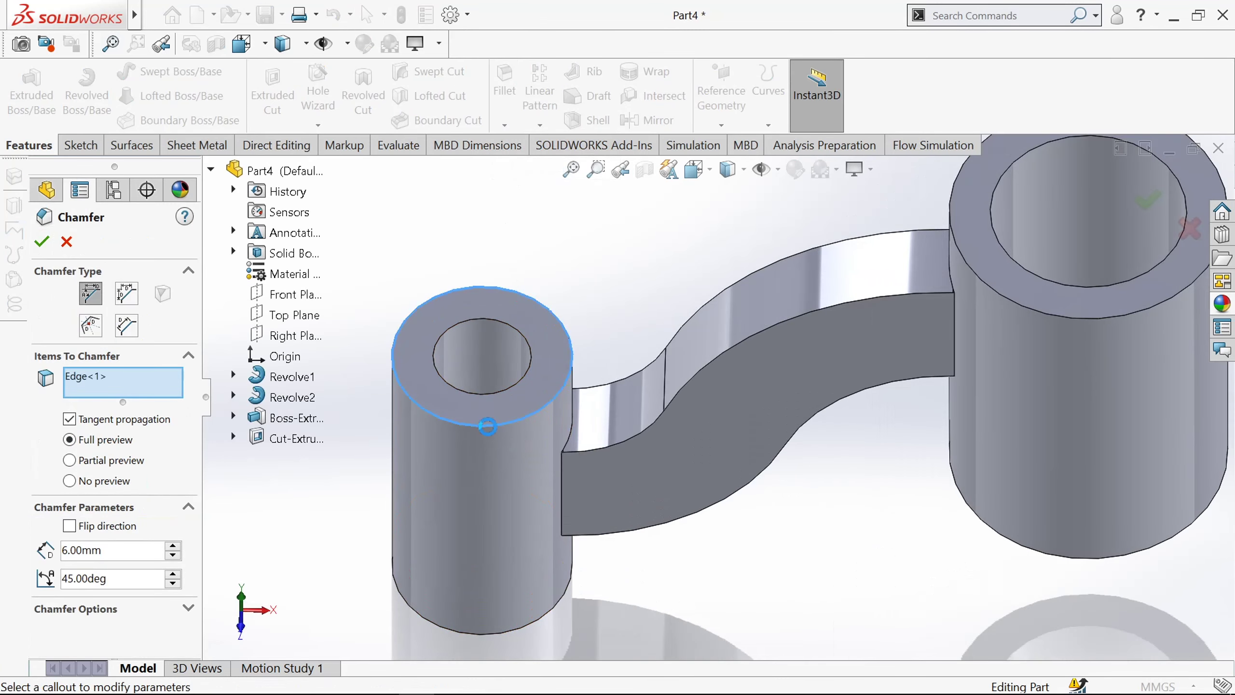
pyautogui.press('z')
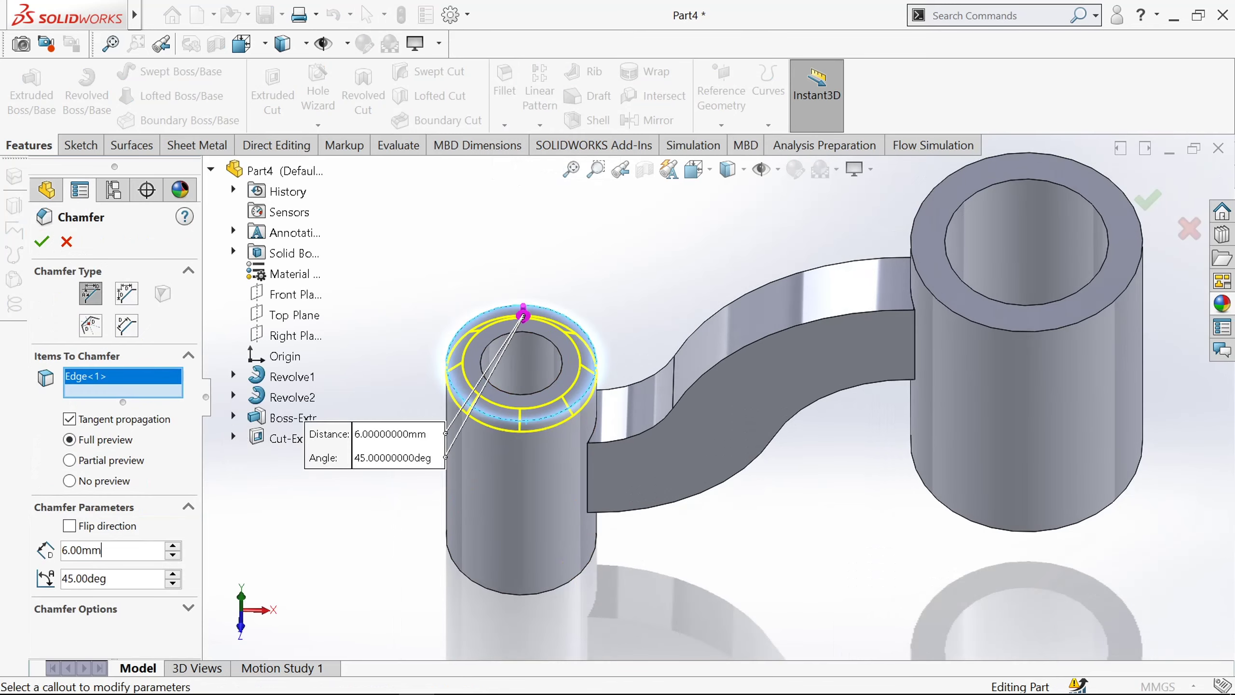
pyautogui.click(552, 592)
pyautogui.click(1017, 336)
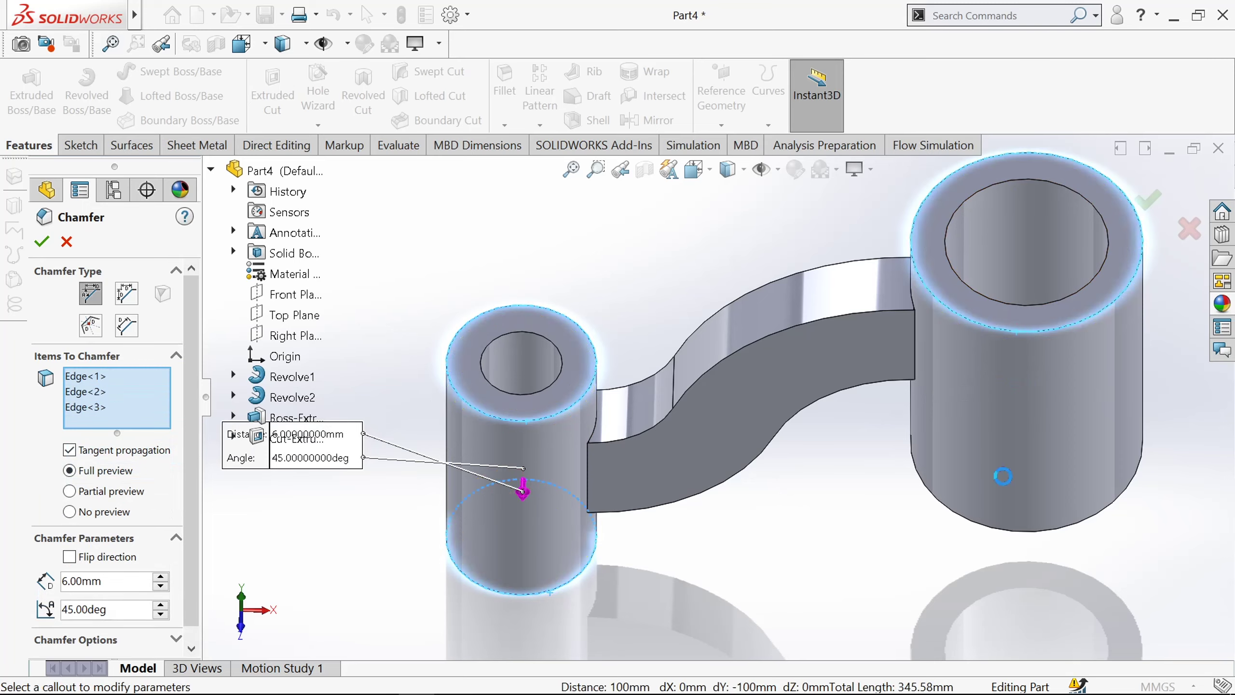
pyautogui.click(1009, 535)
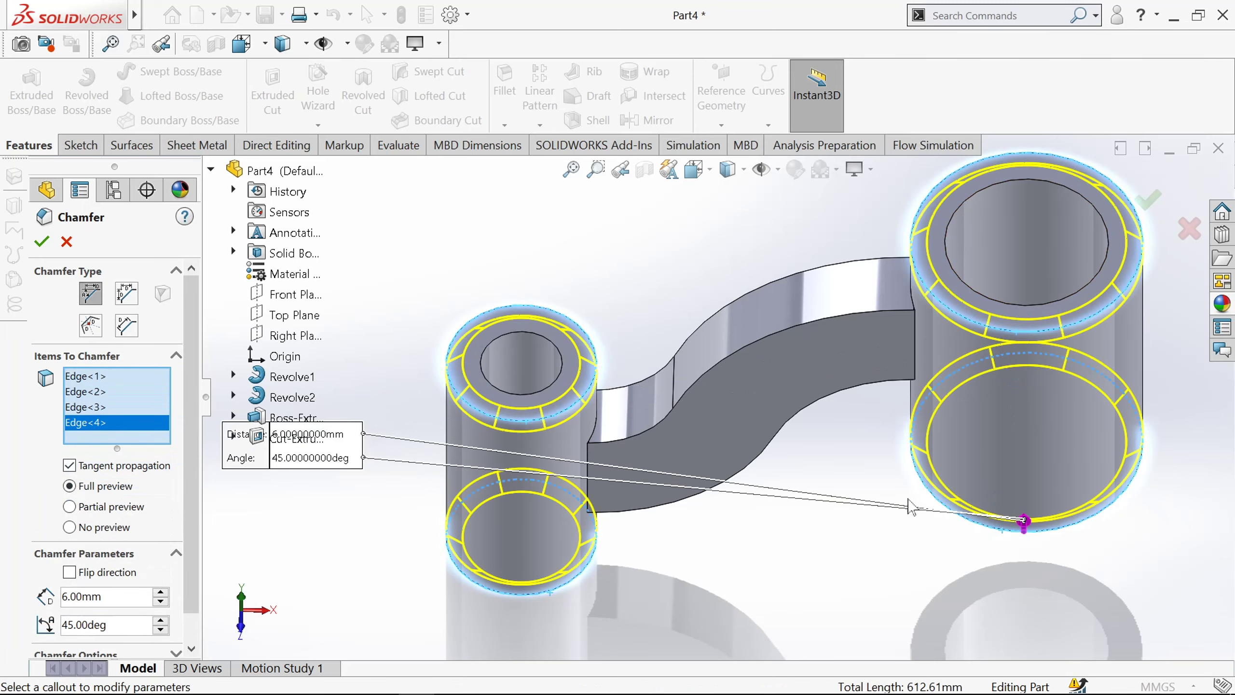
pyautogui.click(42, 241)
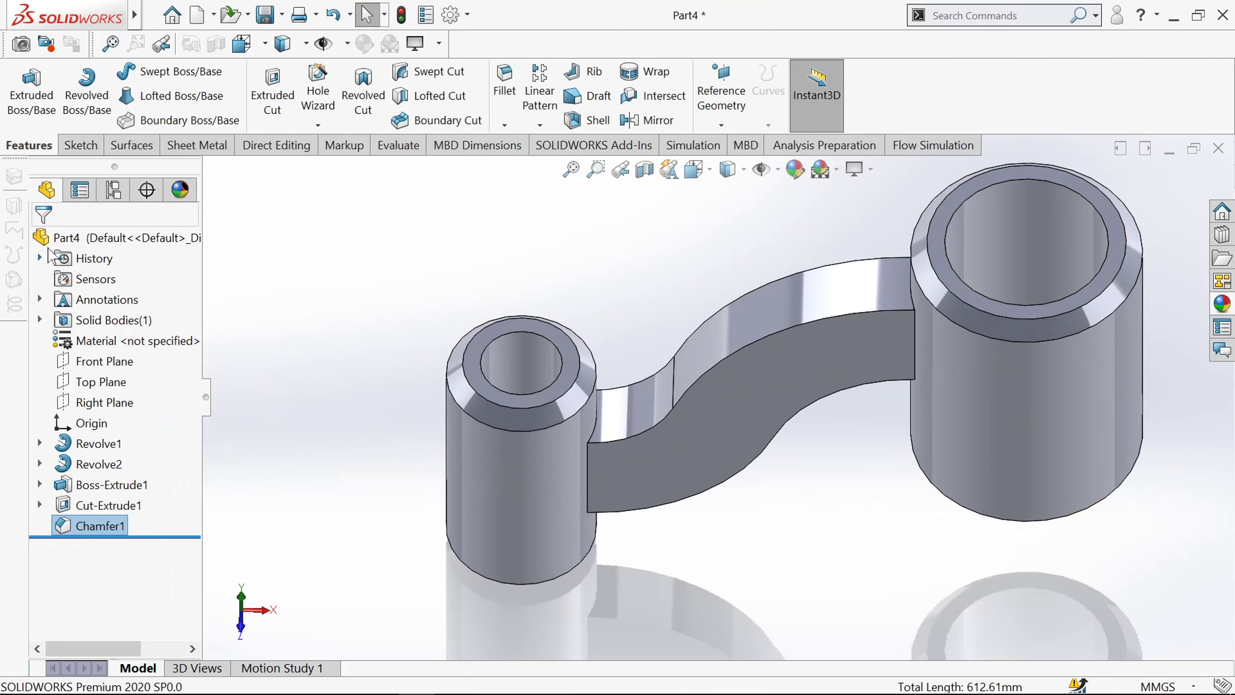
# - Start a chamfer on the upper bore edge of the small cylinder with a 2 mm distance at 45 degrees
pyautogui.click(504, 125)
pyautogui.click(520, 168)
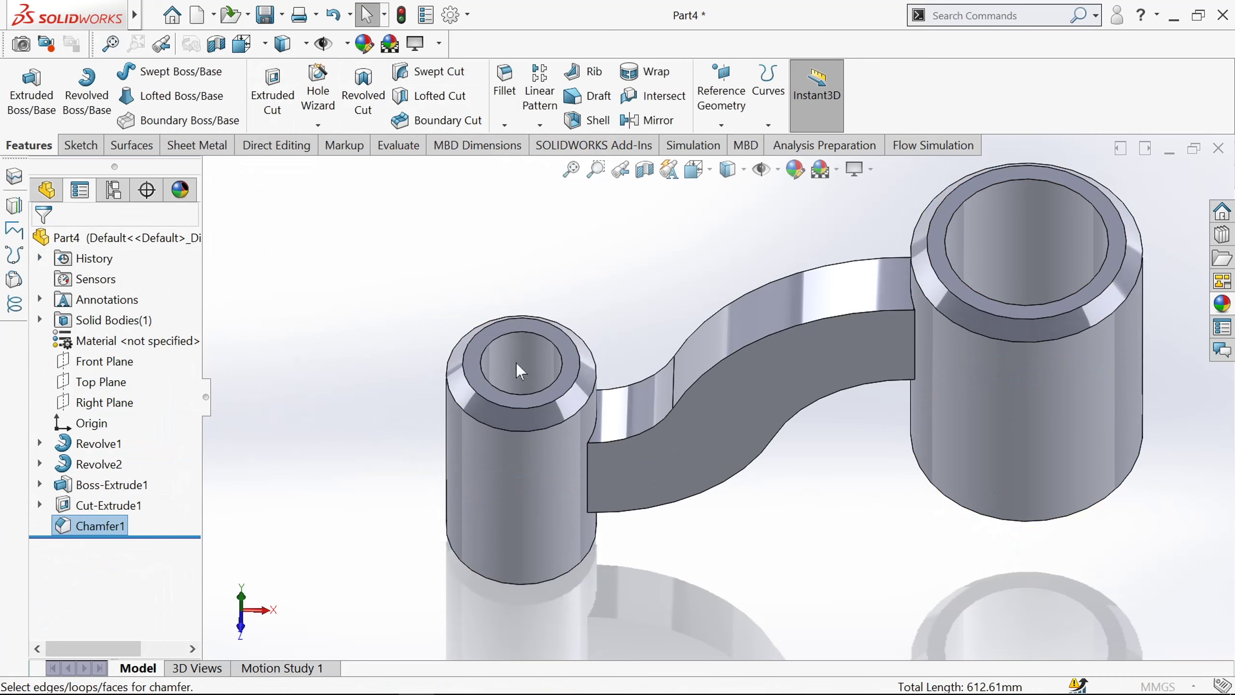
pyautogui.scroll(-3, 515, 362)
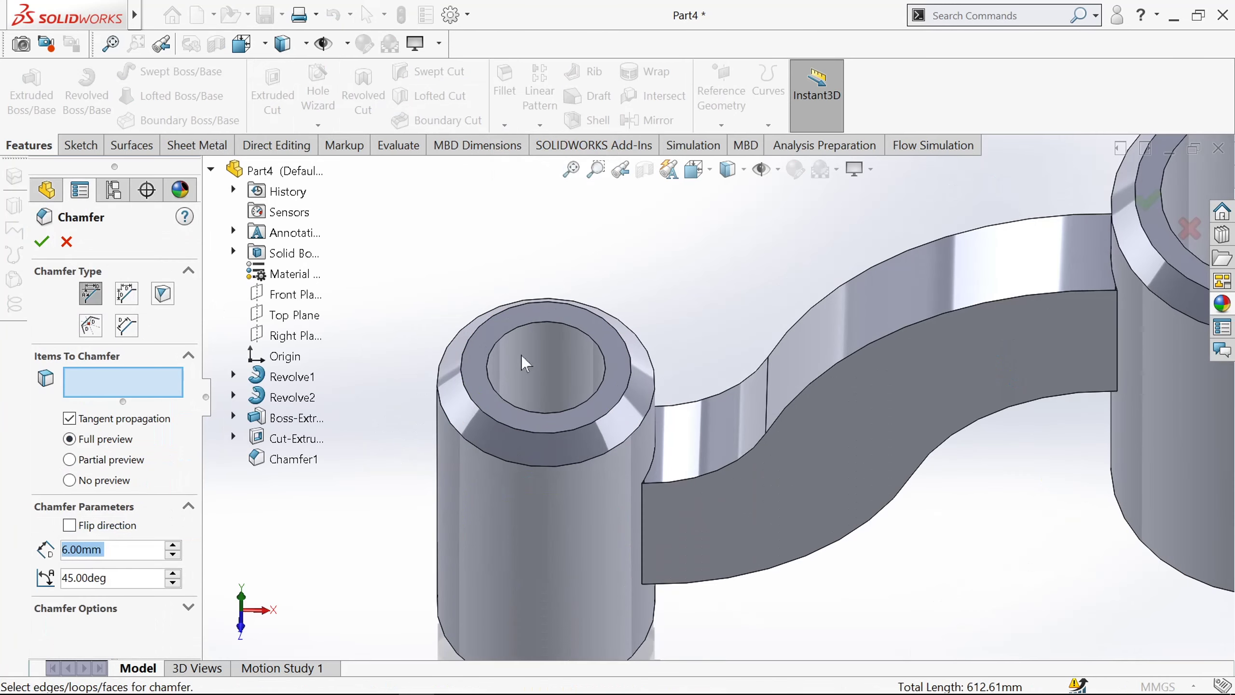
pyautogui.click(526, 324)
pyautogui.scroll(2, 525, 324)
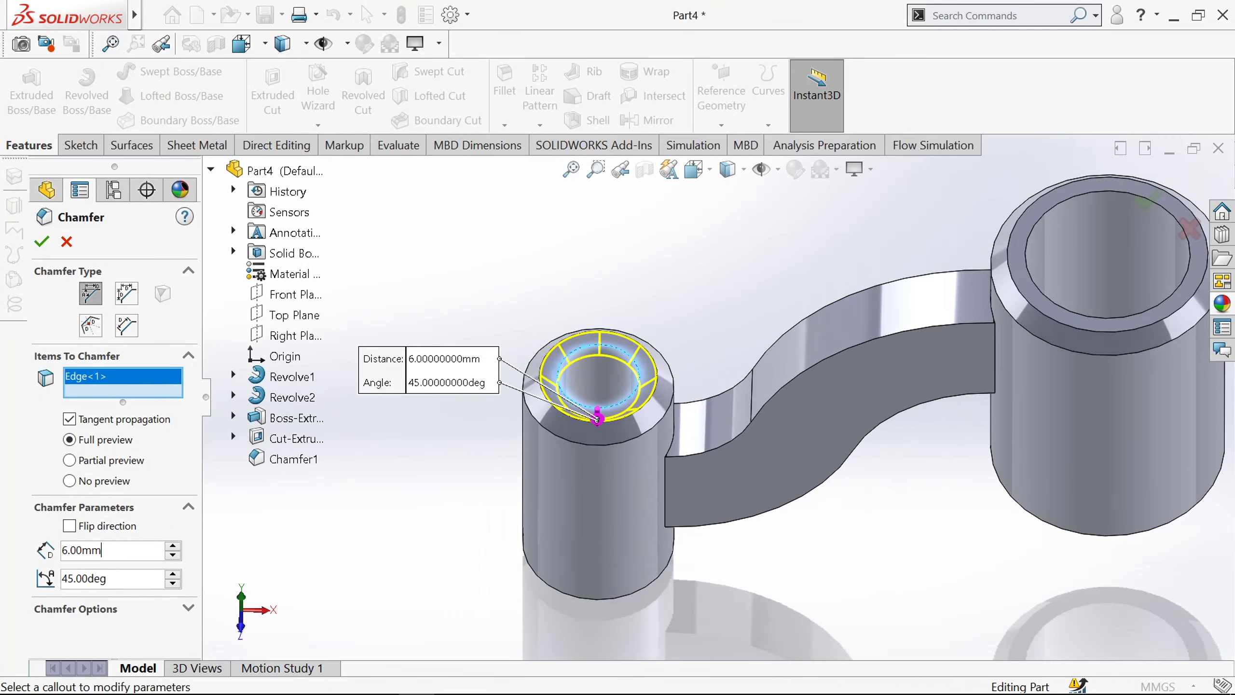
pyautogui.doubleClick(81, 550)
pyautogui.write('2')
pyautogui.press('Return')
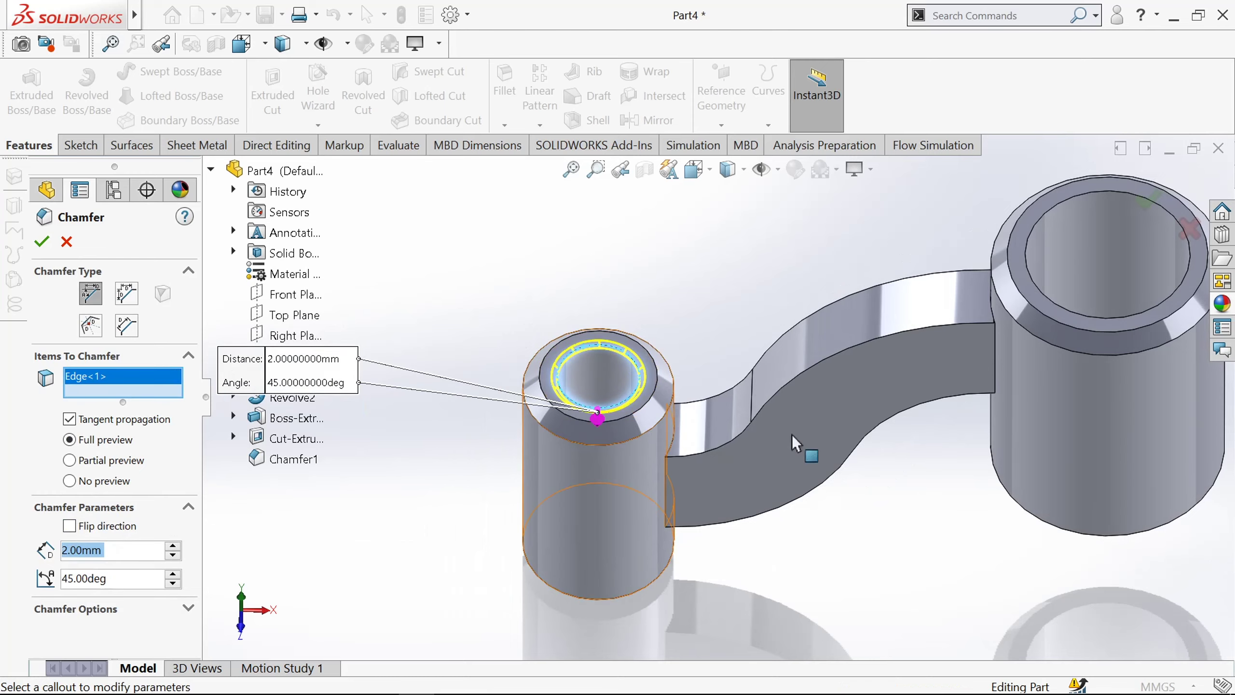
# - Add the upper and lower bore edges of the large cylinder to the chamfer selection
pyautogui.scroll(-1, 1103, 270)
pyautogui.click(1084, 187)
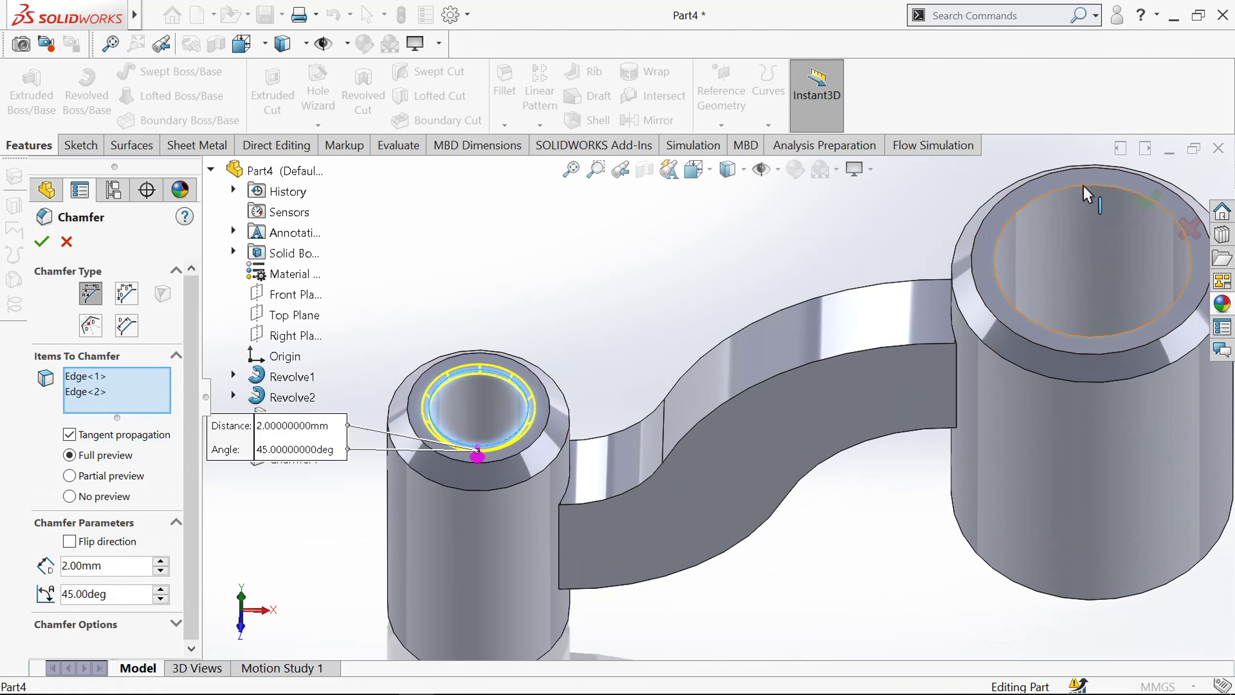
pyautogui.scroll(3, 1084, 187)
pyautogui.moveTo(830, 561); pyautogui.dragTo(717, 251, button='middle')
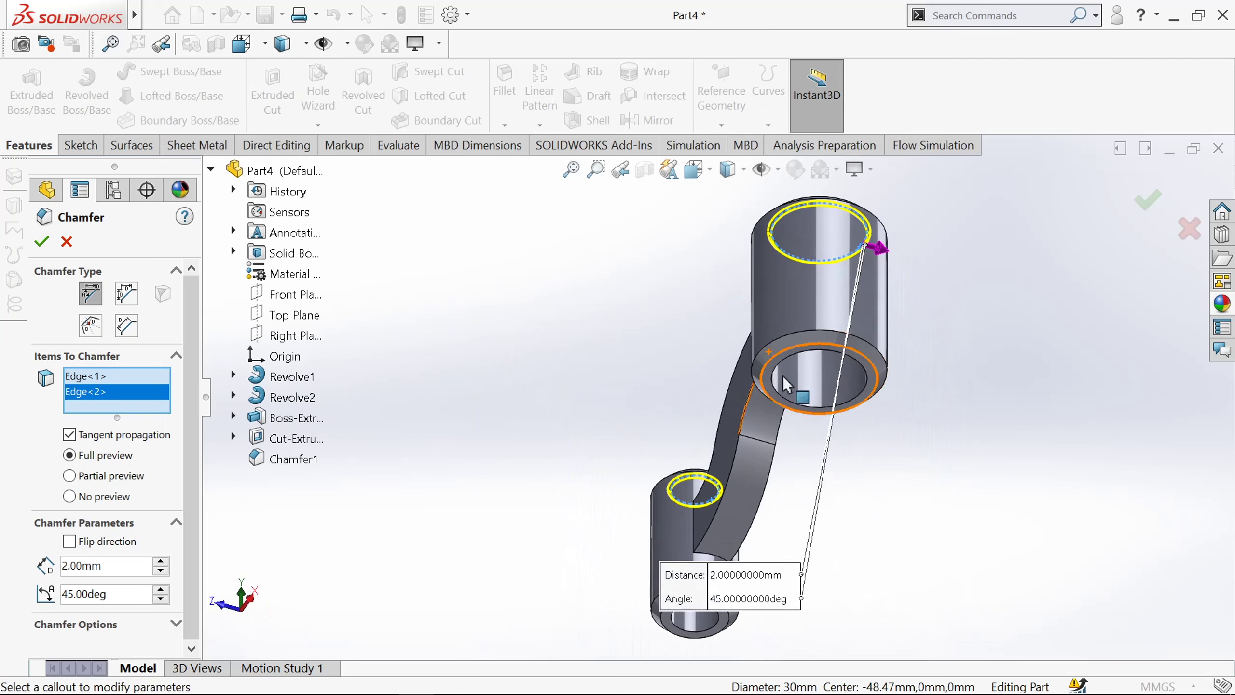
pyautogui.scroll(-3, 783, 374)
pyautogui.click(766, 348)
pyautogui.scroll(3, 766, 349)
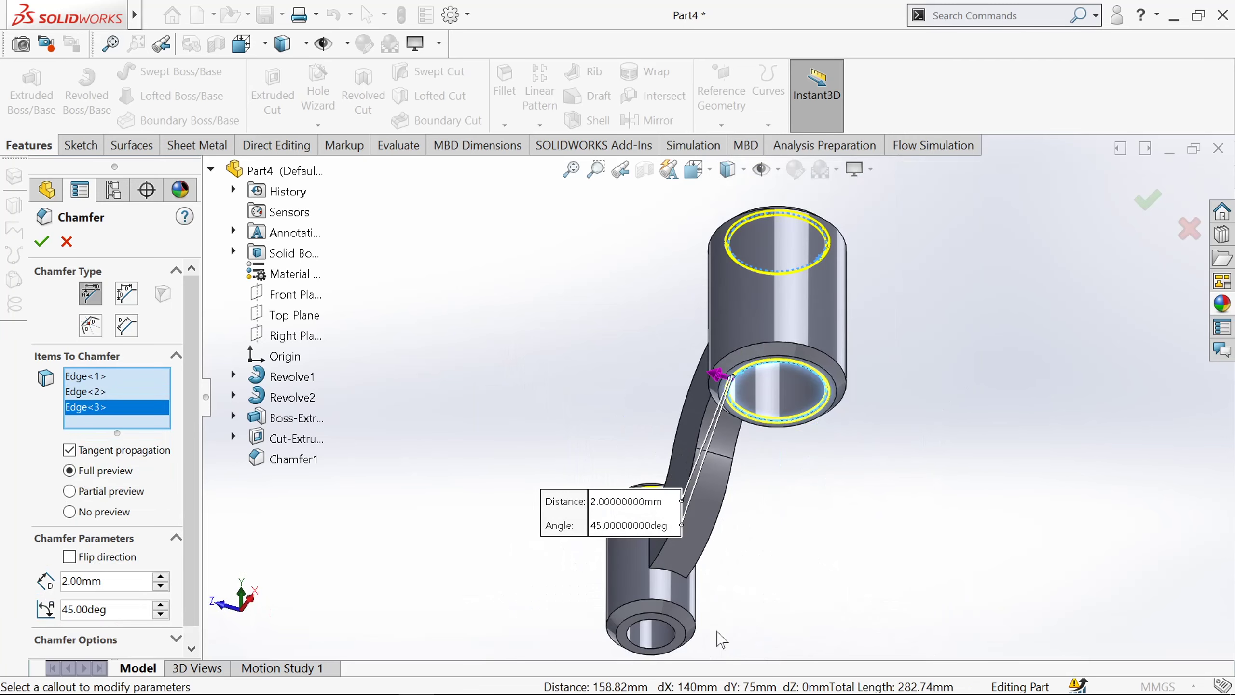
# - Add the lower bore edge of the small cylinder and apply the chamfer to all selected bore edges
pyautogui.moveTo(721, 639); pyautogui.dragTo(666, 593, button='middle')
pyautogui.scroll(-5, 666, 593)
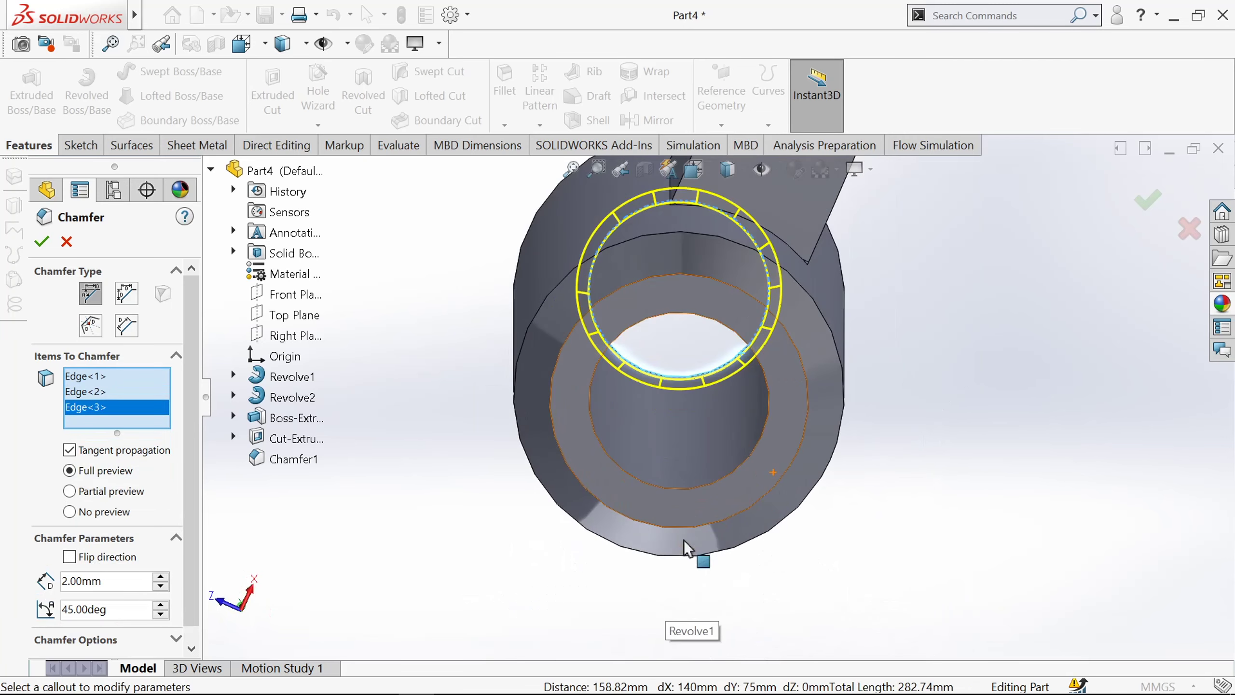
pyautogui.click(663, 487)
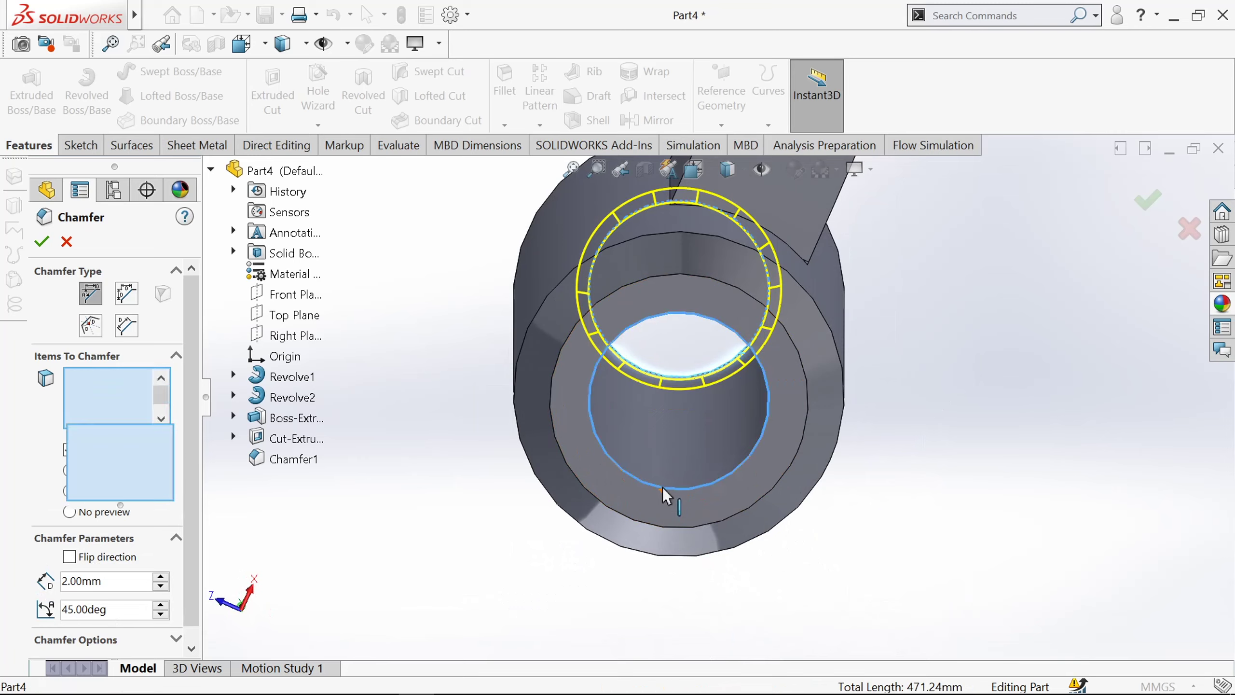
pyautogui.scroll(5, 662, 486)
pyautogui.moveTo(623, 269); pyautogui.dragTo(644, 567, button='middle')
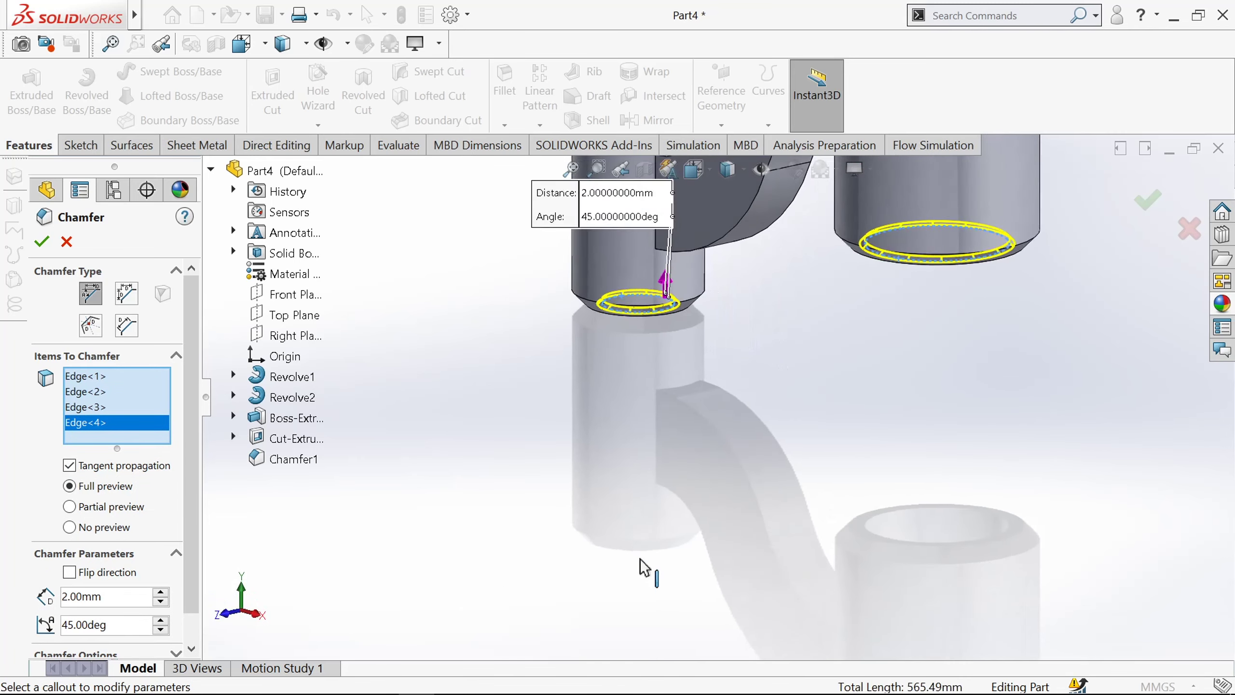
pyautogui.scroll(5, 640, 559)
pyautogui.scroll(-3, 800, 182)
pyautogui.click(42, 241)
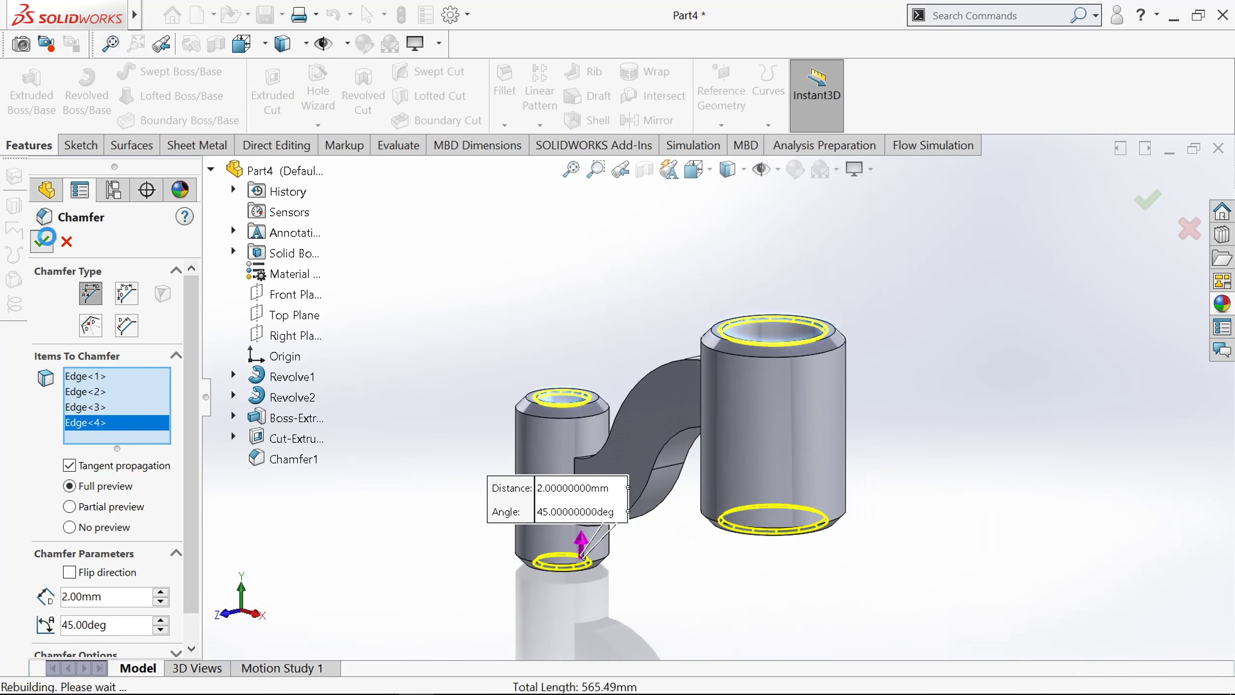
pyautogui.moveTo(522, 328); pyautogui.dragTo(603, 387, button='middle')
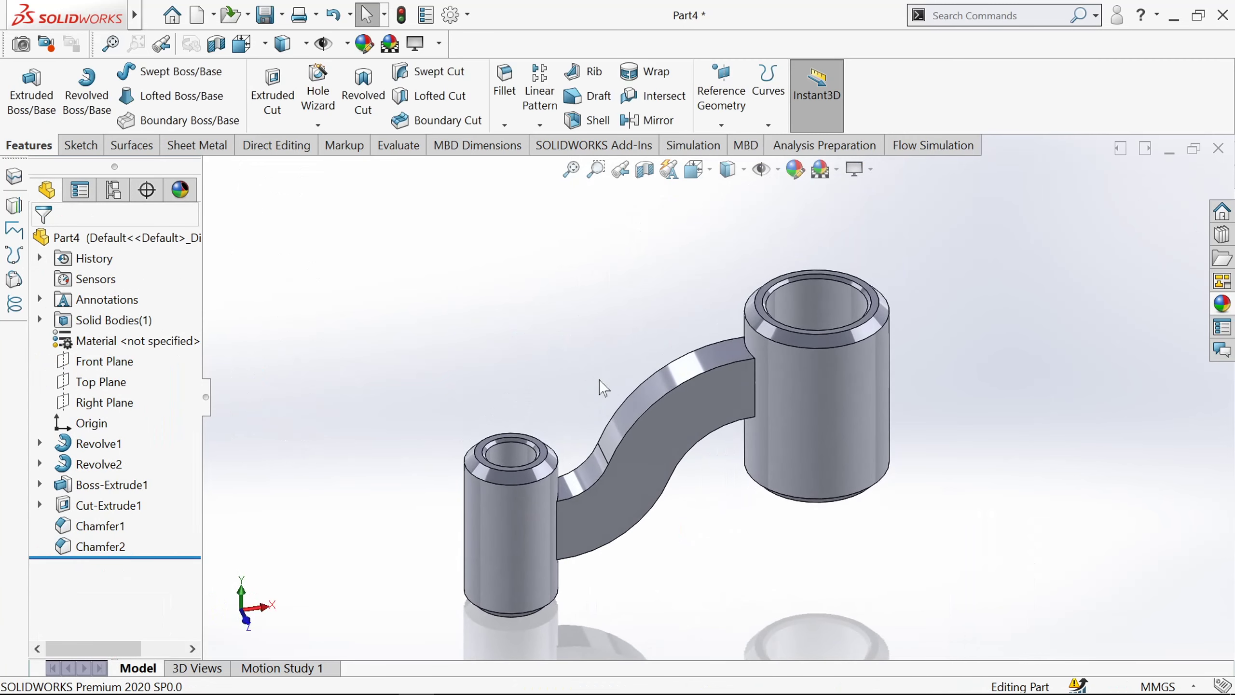
# - Fillet all edges where the S-shaped arm meets the two cylinders with a 12 mm radius
pyautogui.click(506, 95)
pyautogui.scroll(-3, 755, 437)
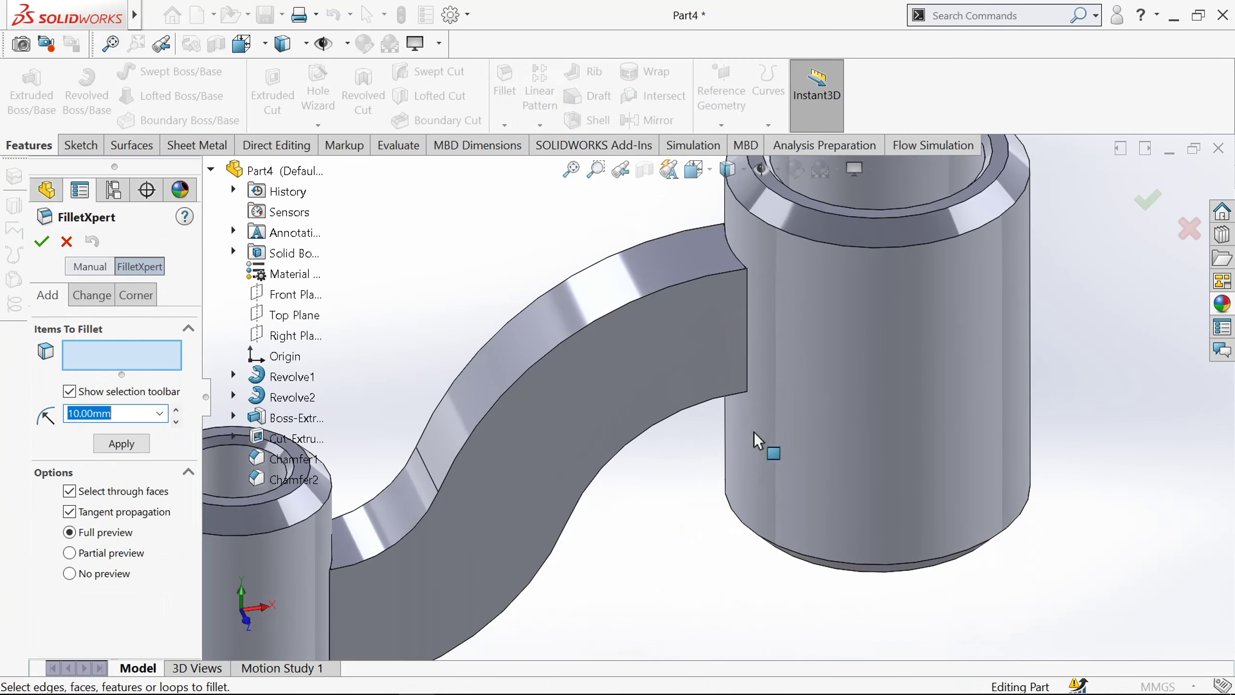
pyautogui.click(751, 311)
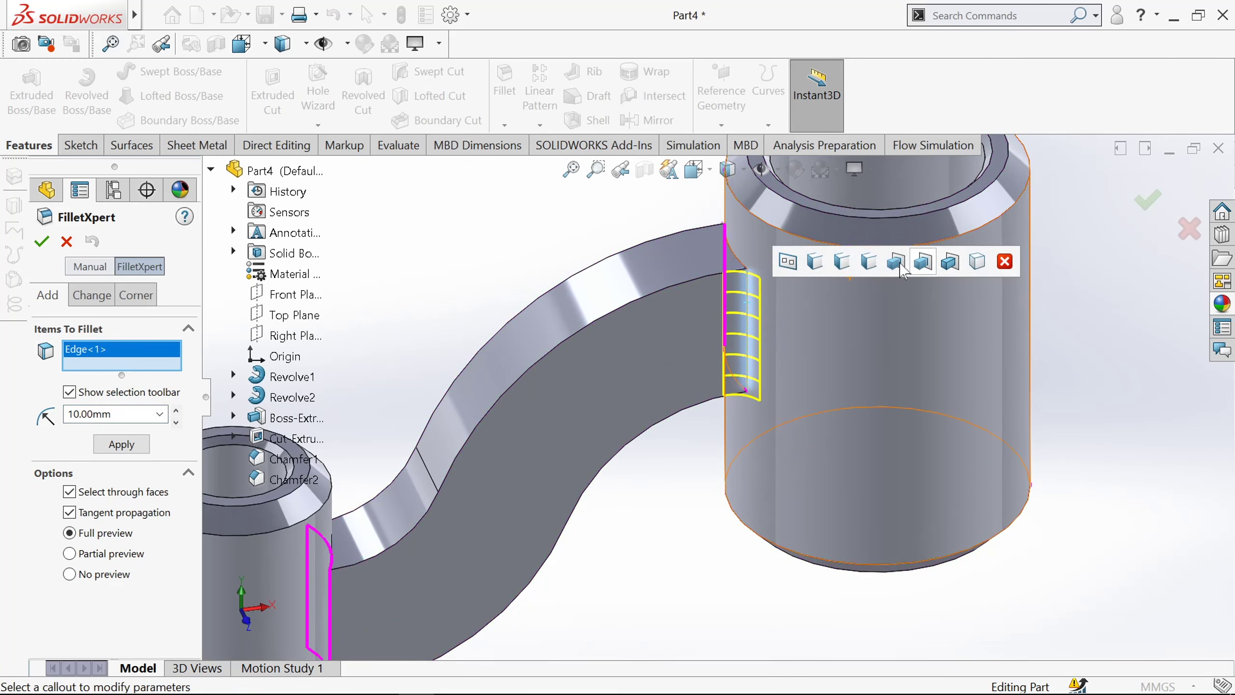
pyautogui.click(895, 262)
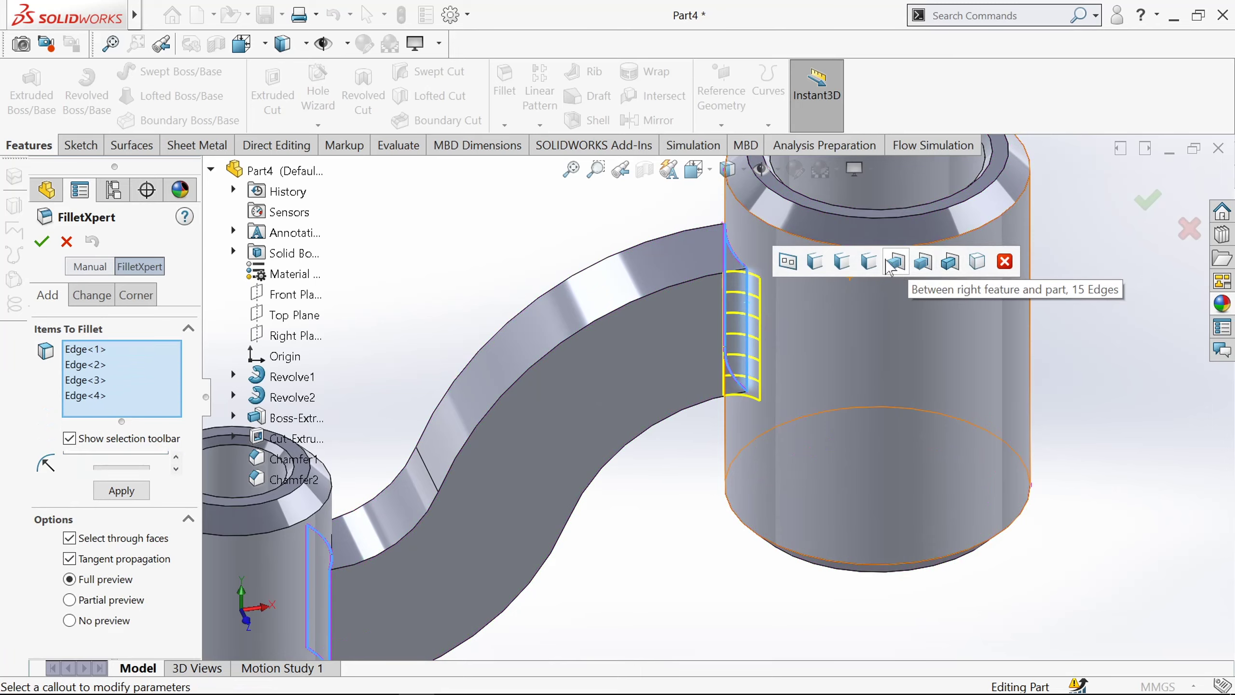
pyautogui.press('z')
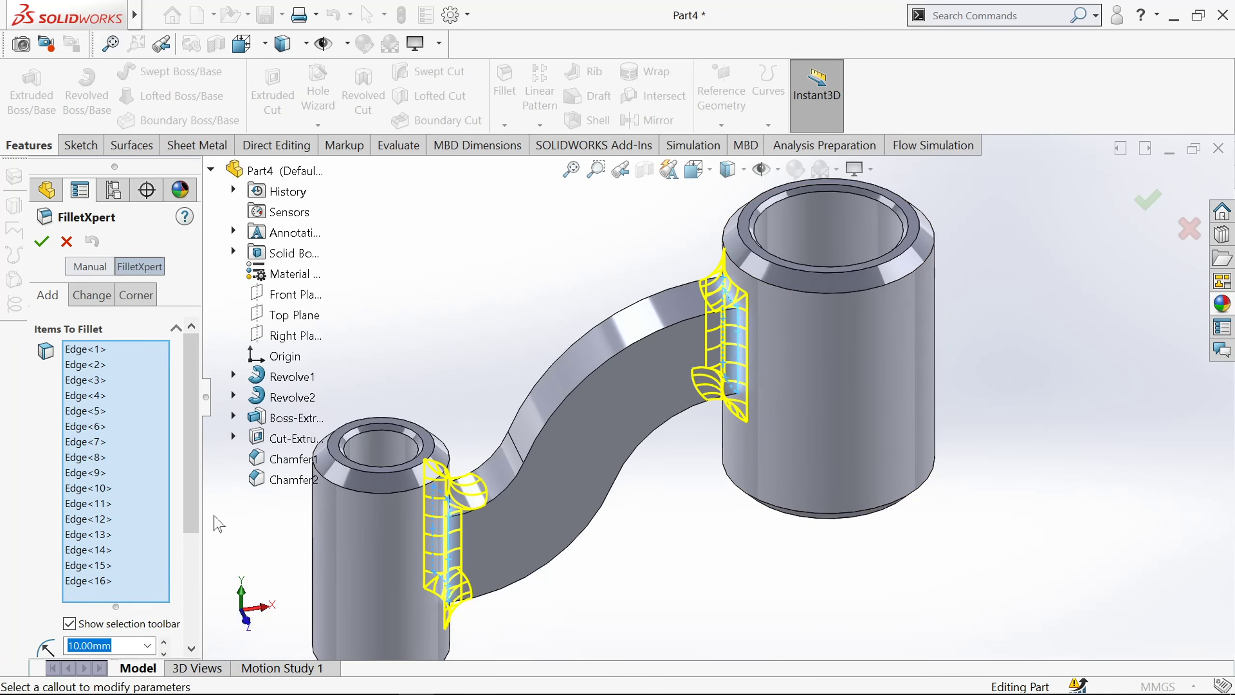
pyautogui.scroll(-2, 140, 533)
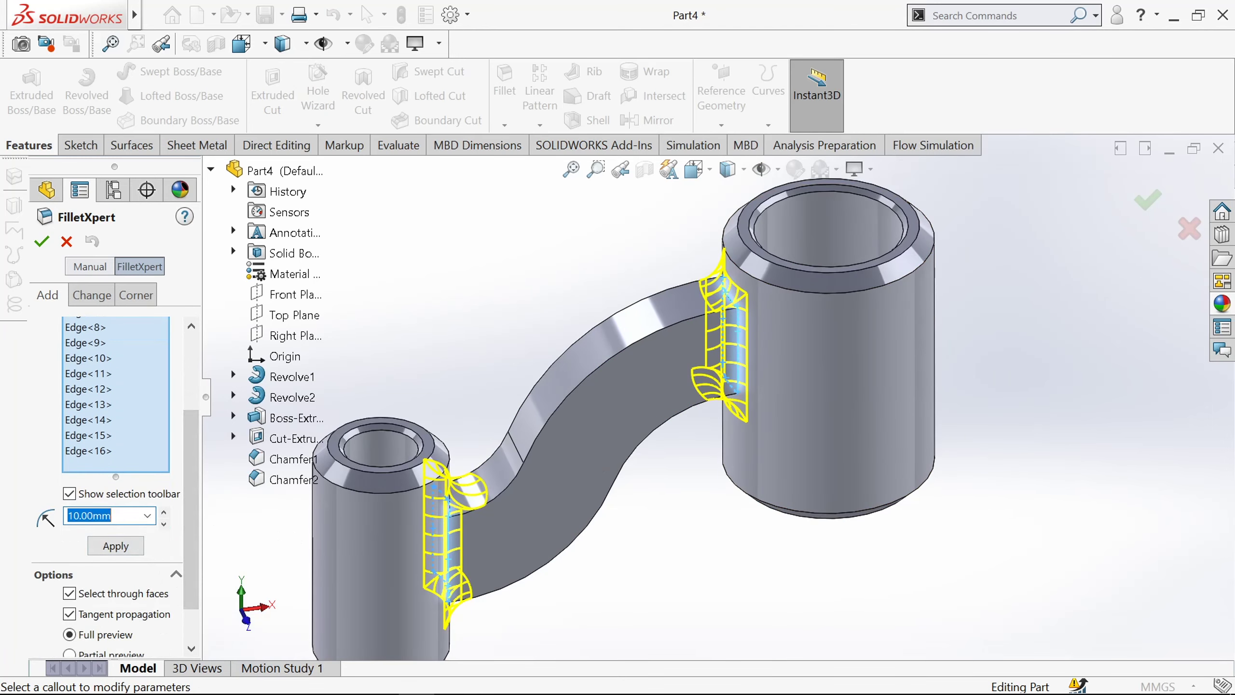
pyautogui.press('Return')
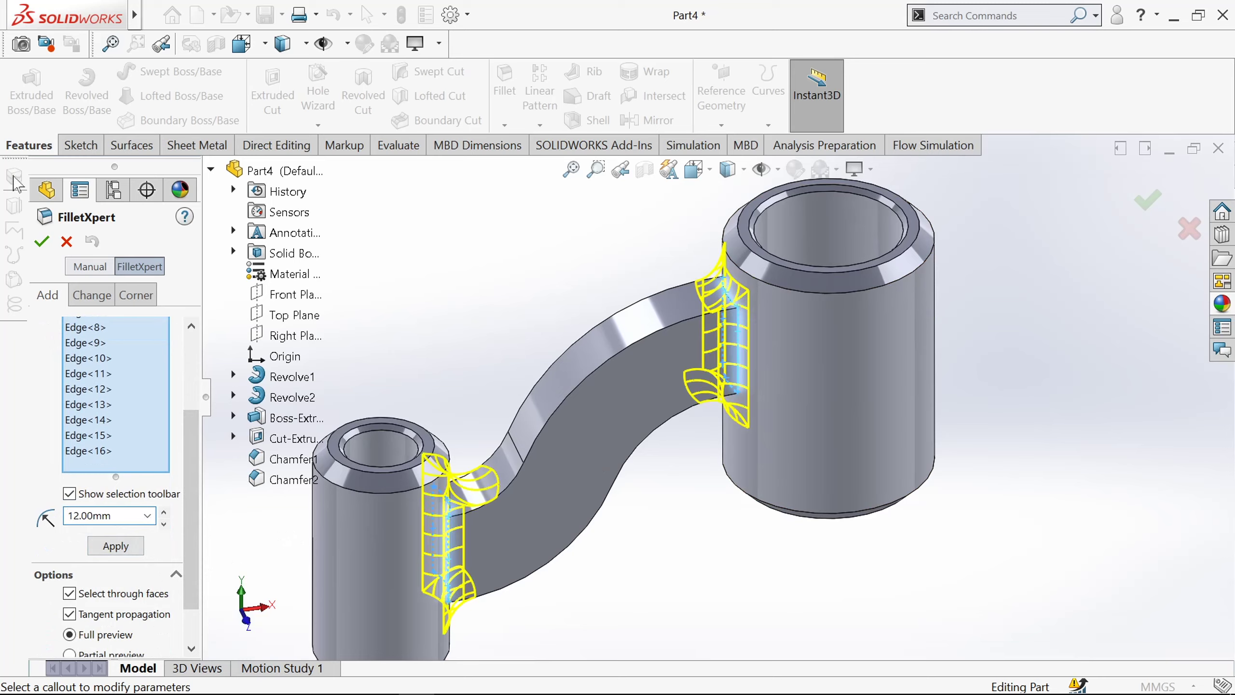
pyautogui.click(41, 243)
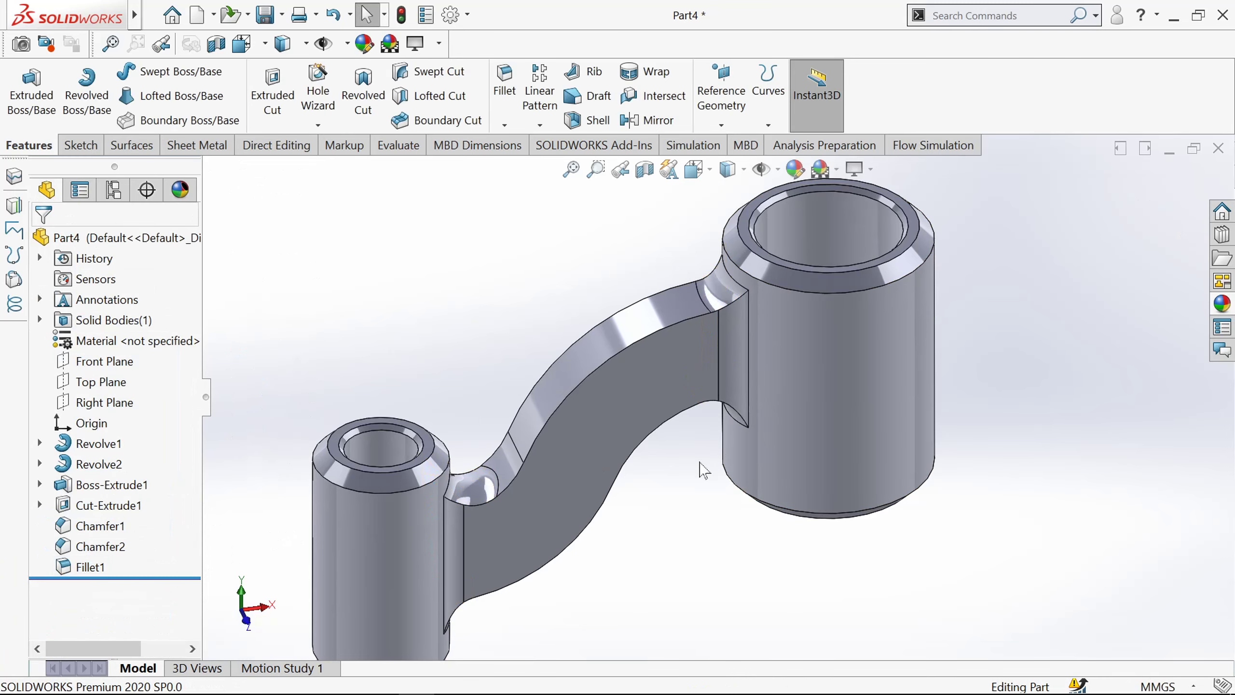
# - Start a fillet on the arm's upper front edge and set its radius to 6 mm
pyautogui.click(495, 103)
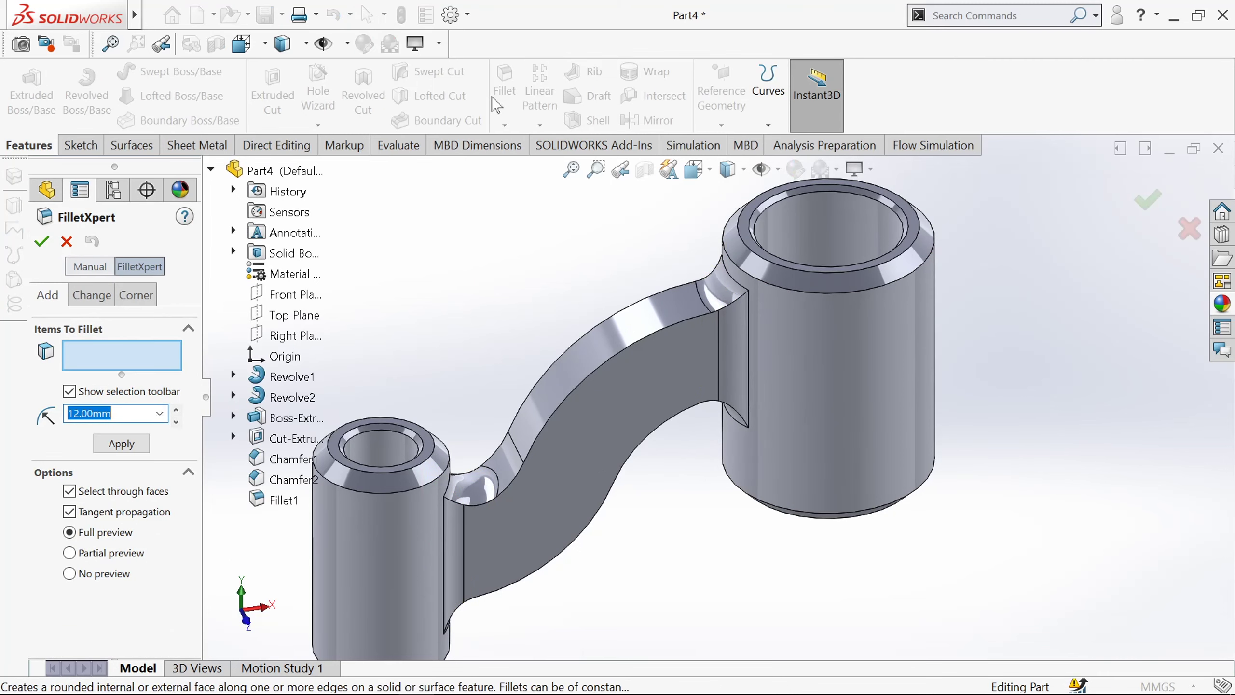
pyautogui.click(544, 429)
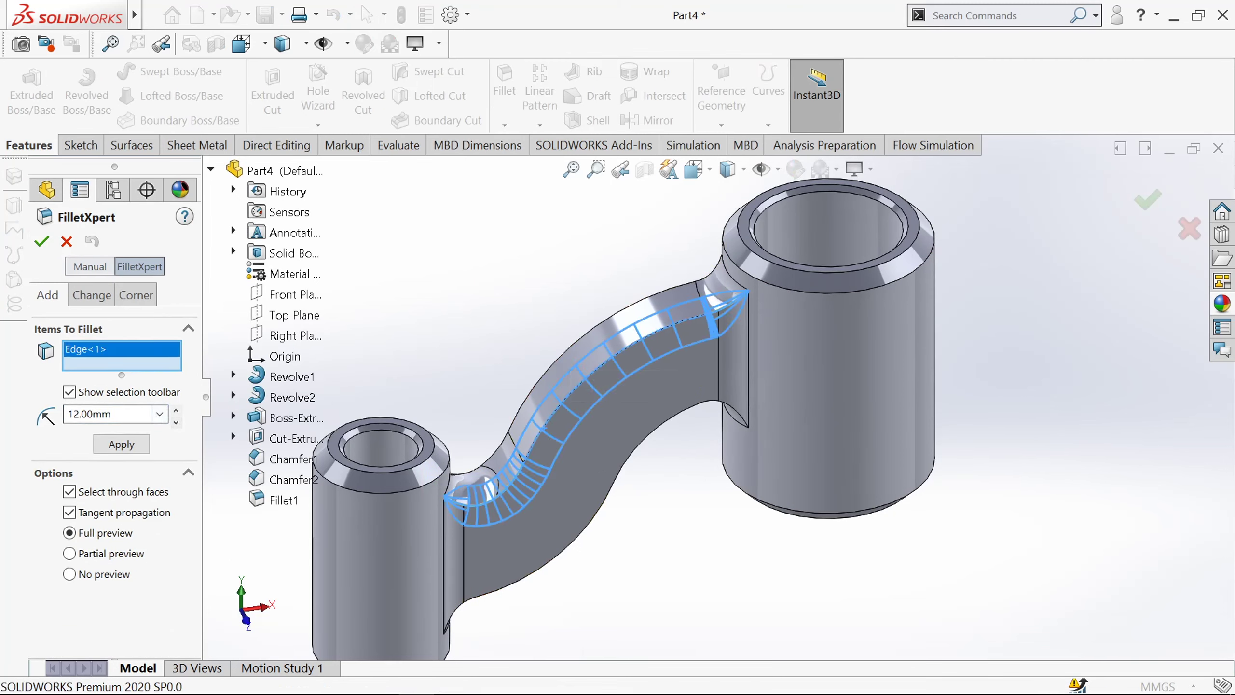
pyautogui.write('3')
pyautogui.press('Return')
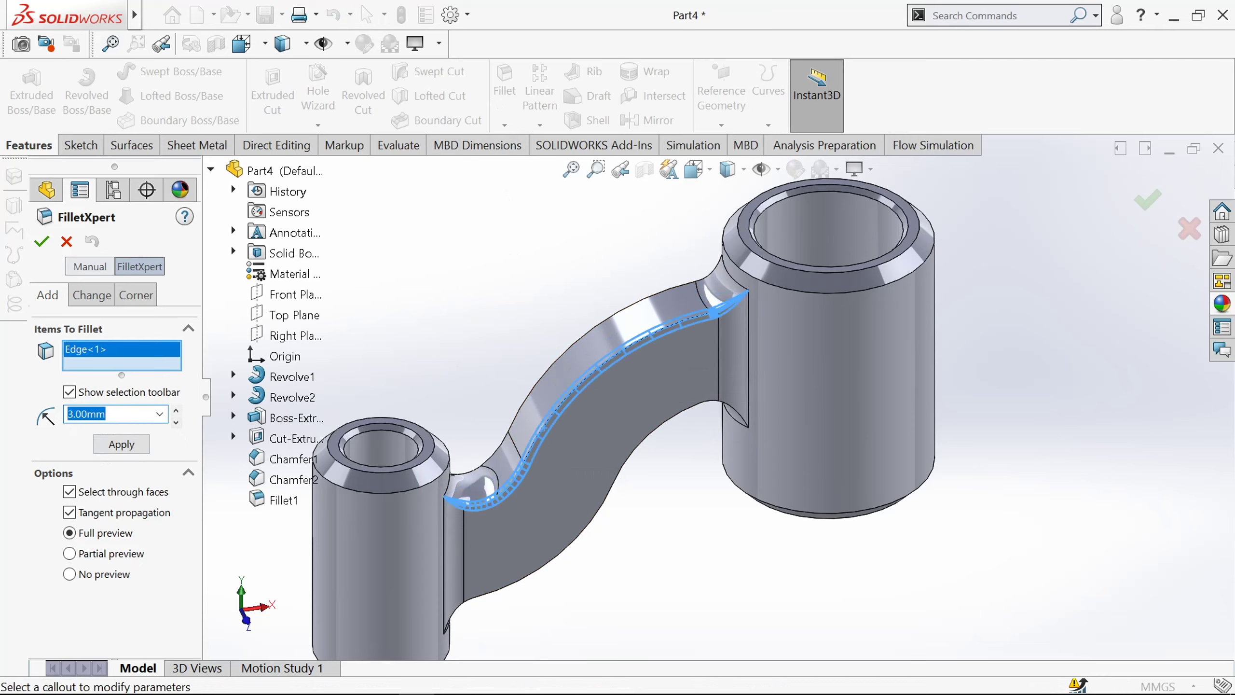
pyautogui.write('6')
pyautogui.press('Return')
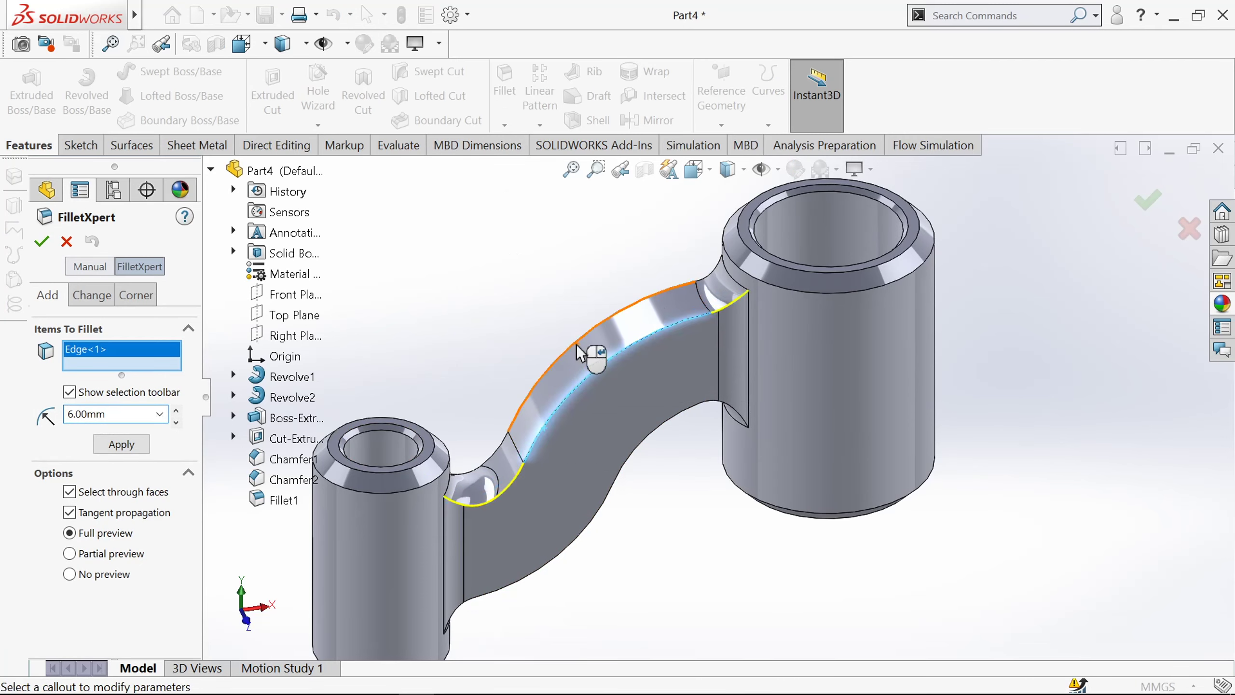
# - Add the arm's upper rear edge and both lower long edges to the fillet and apply it
pyautogui.click(588, 350)
pyautogui.moveTo(645, 563); pyautogui.dragTo(574, 409, button='middle')
pyautogui.scroll(-3, 563, 508)
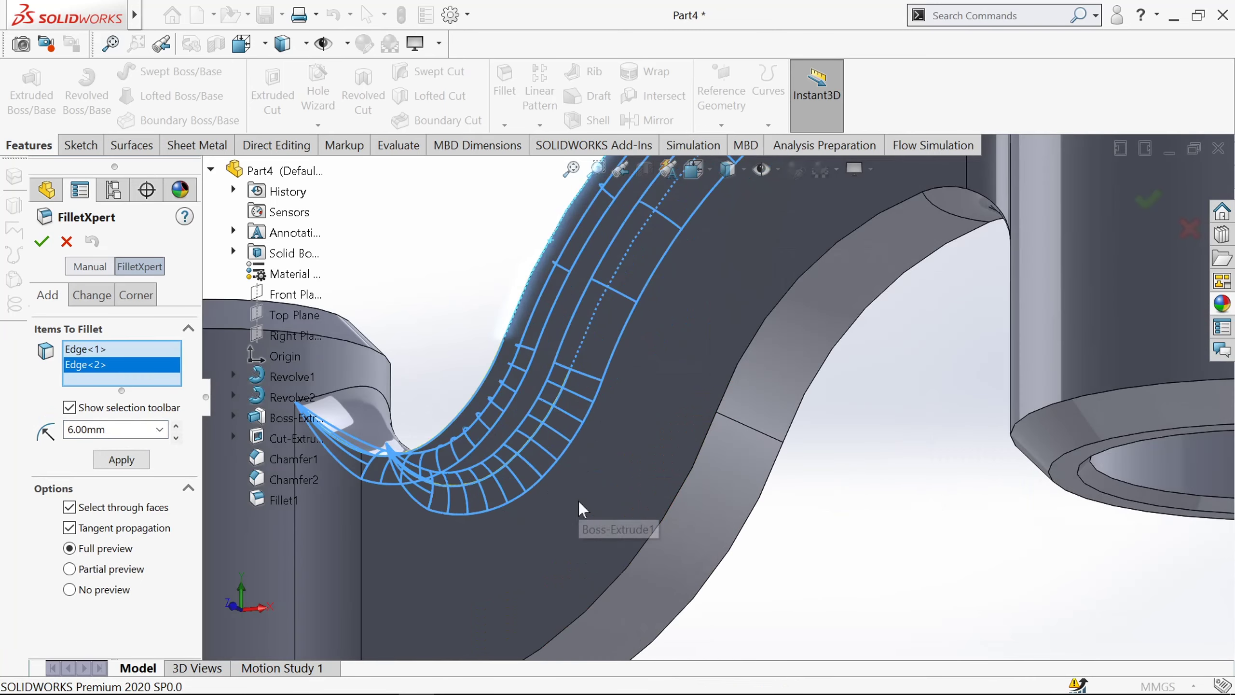
pyautogui.click(631, 565)
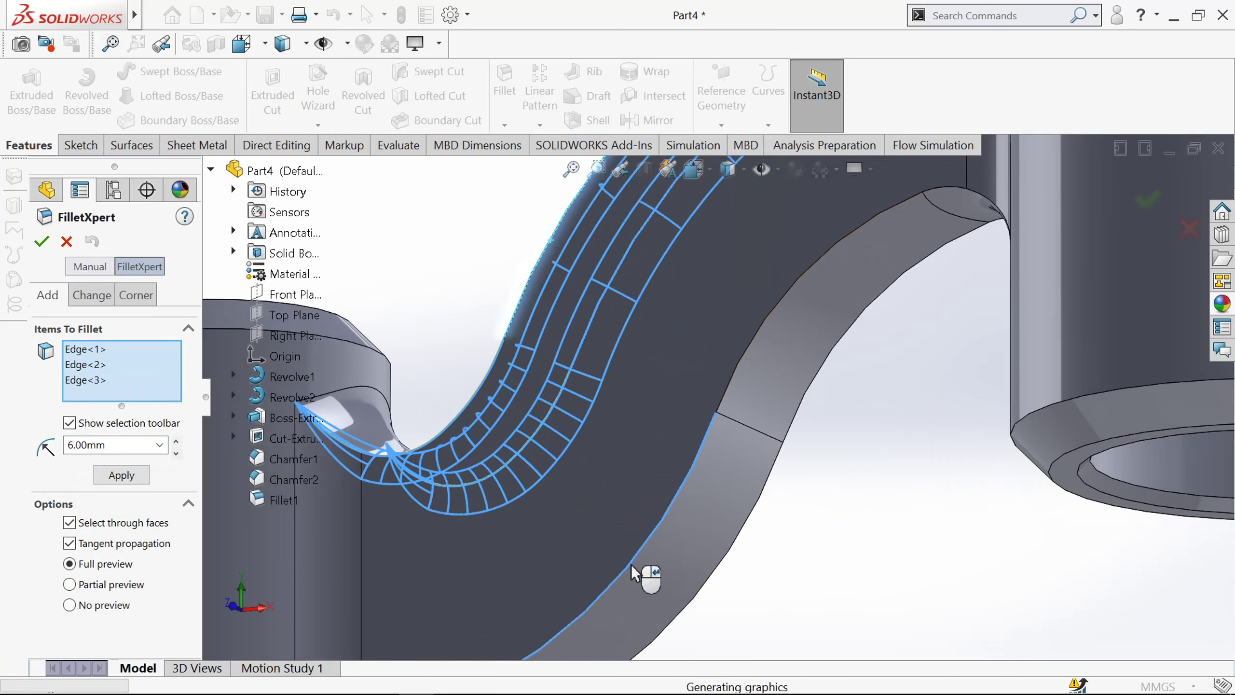
pyautogui.scroll(3, 692, 576)
pyautogui.moveTo(693, 576); pyautogui.dragTo(722, 550, button='middle')
pyautogui.click(629, 506)
pyautogui.scroll(3, 628, 506)
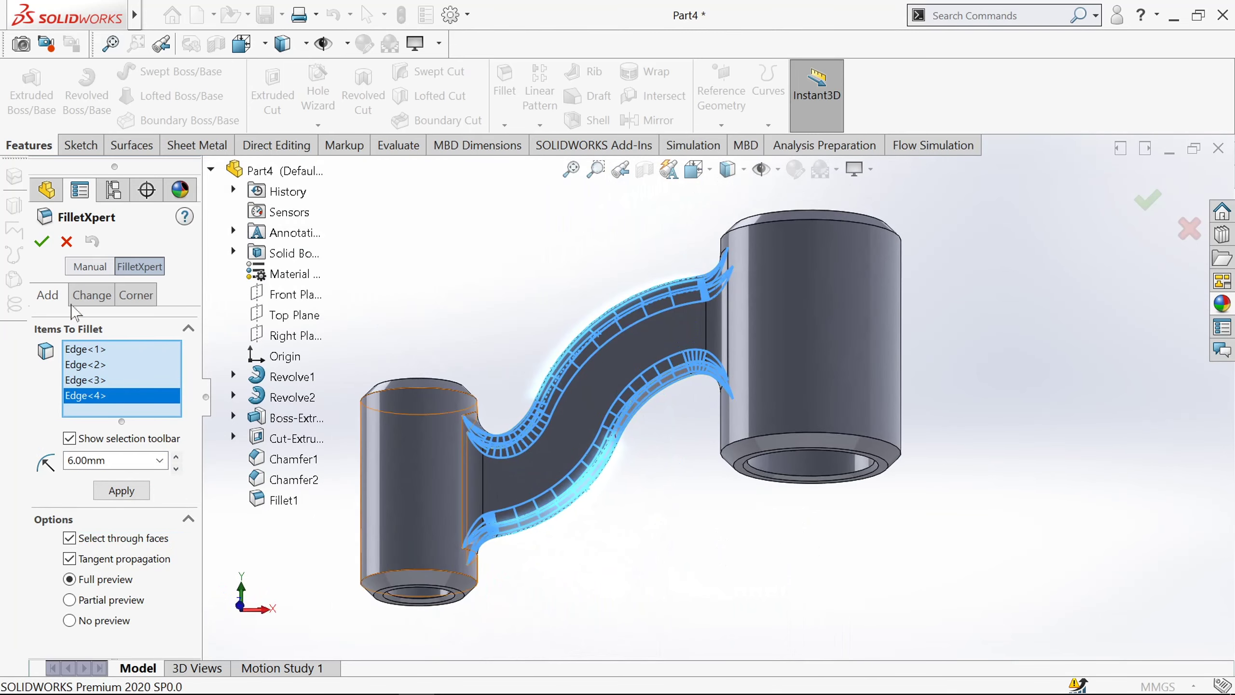
pyautogui.click(41, 242)
pyautogui.moveTo(422, 276); pyautogui.dragTo(459, 440, button='middle')
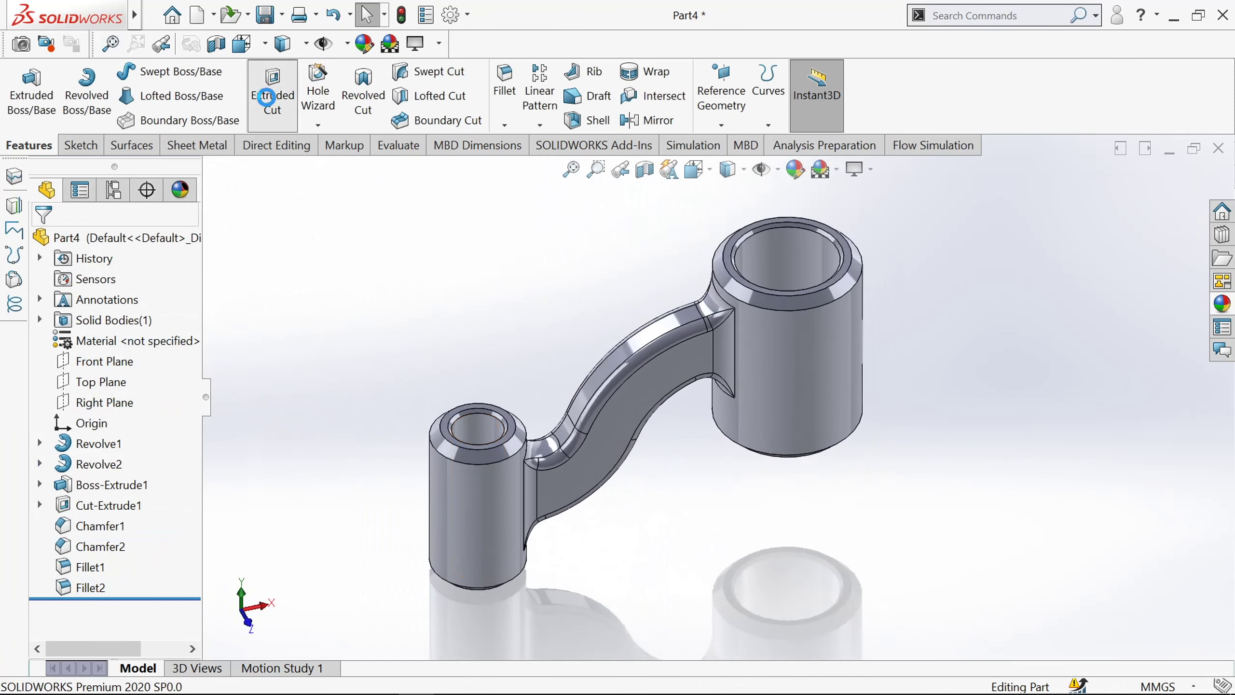
# - Start an Extruded Cut using the existing Sketch1 under Revolve1
pyautogui.click(266, 97)
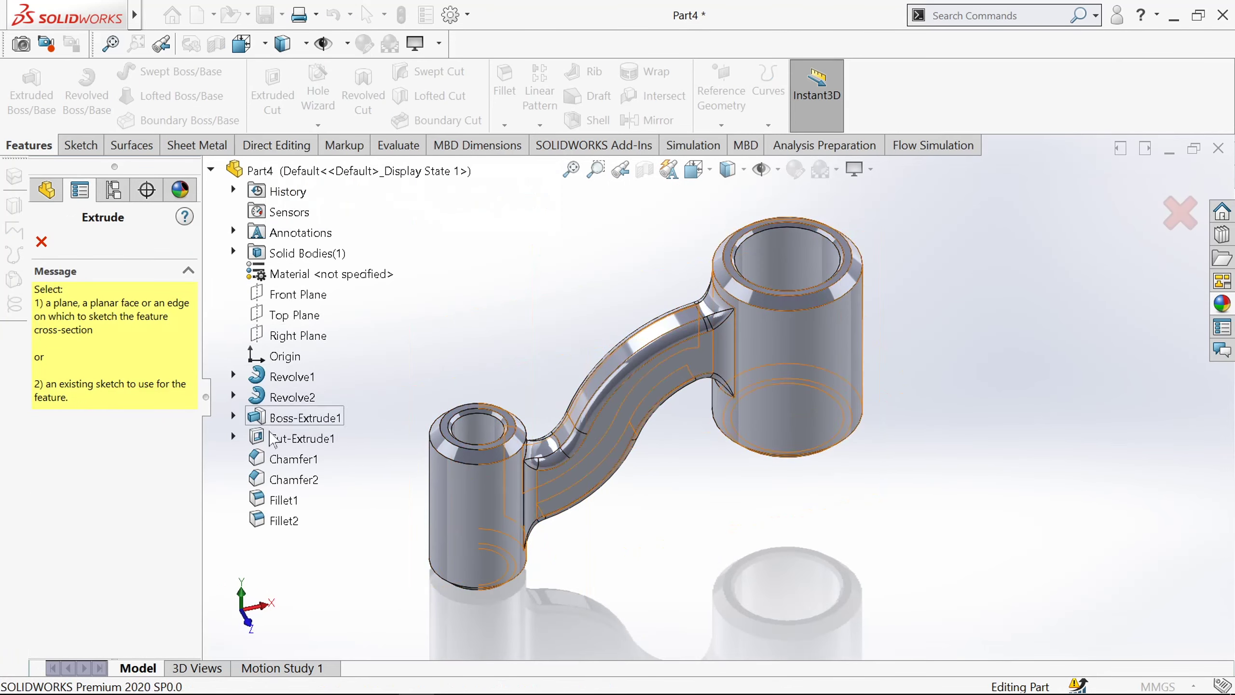
pyautogui.click(234, 417)
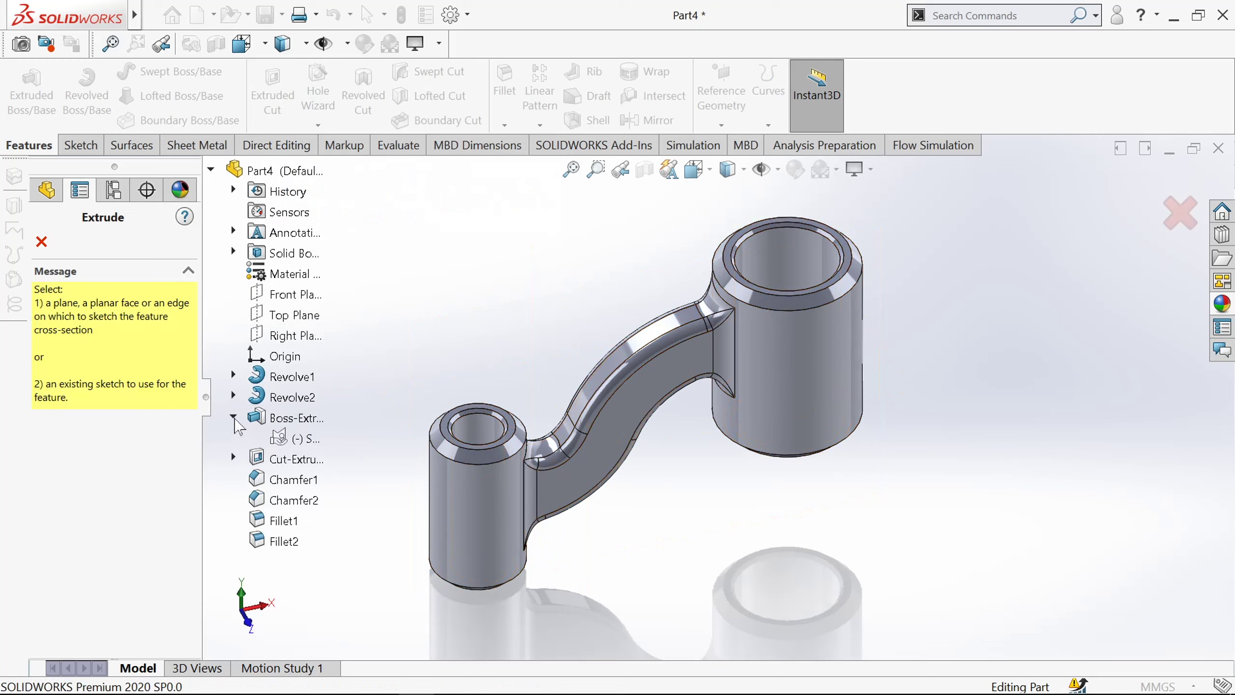
pyautogui.click(234, 376)
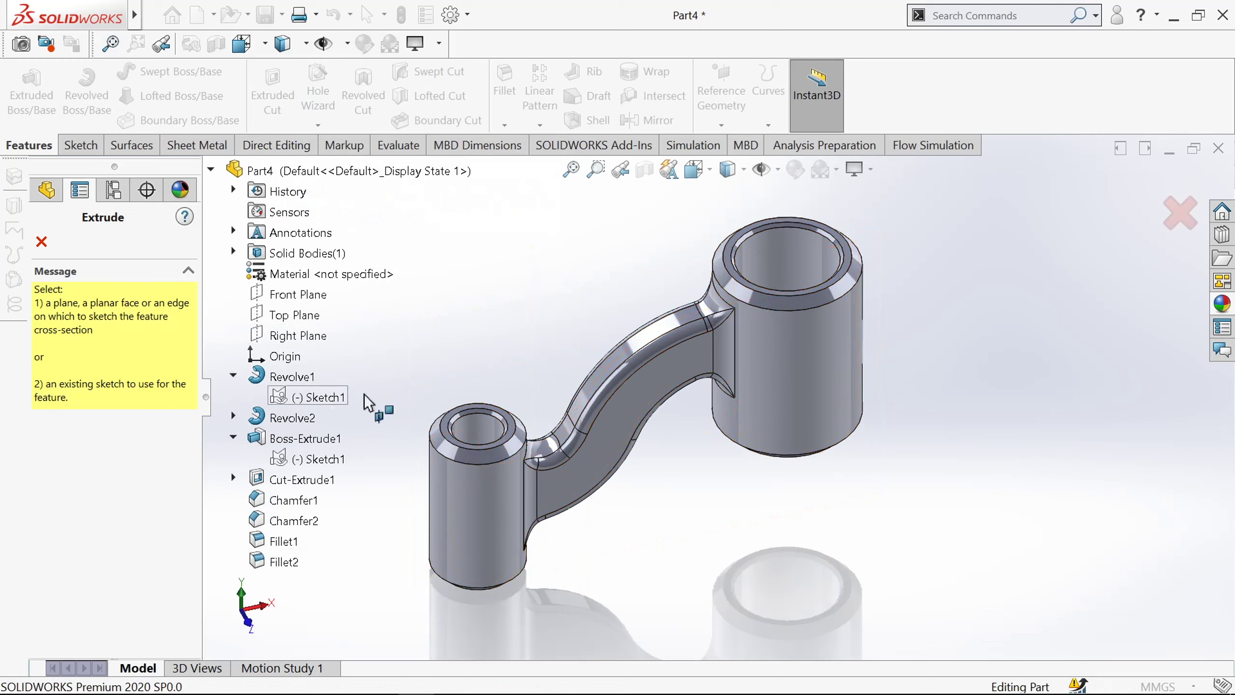
pyautogui.click(311, 397)
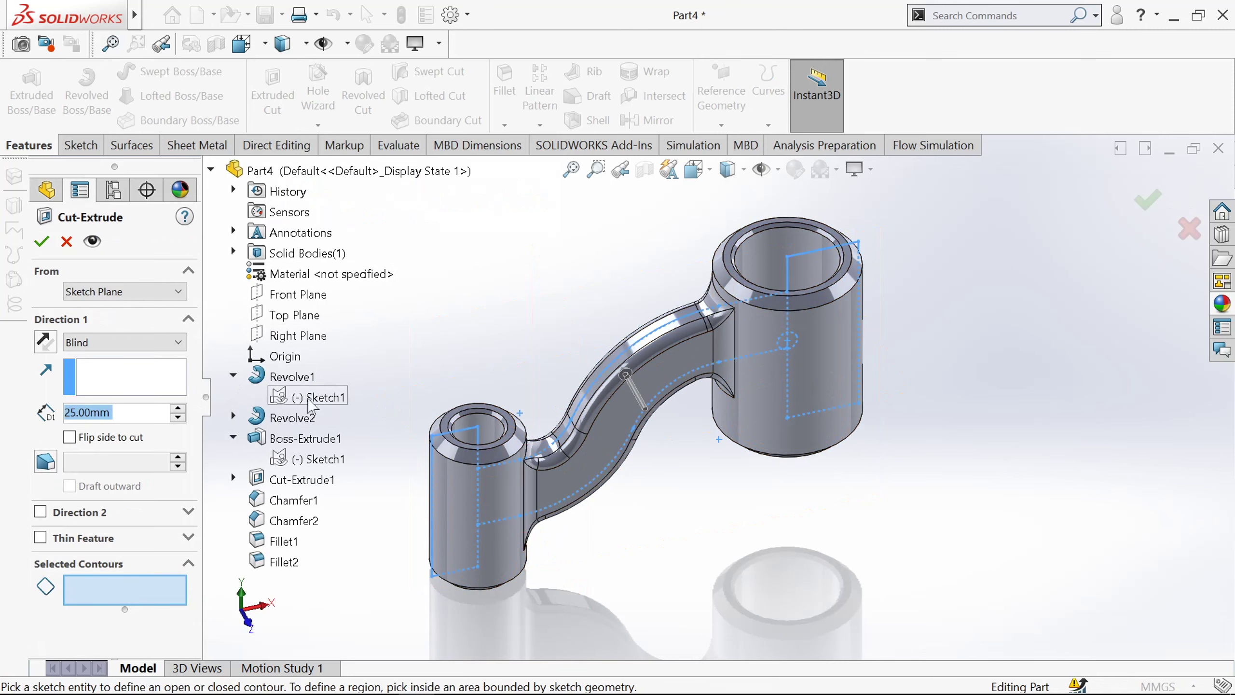
# - Cut both halves of the small circle in the large cylinder using Through All - Both to make the cross hole
pyautogui.scroll(-5, 775, 409)
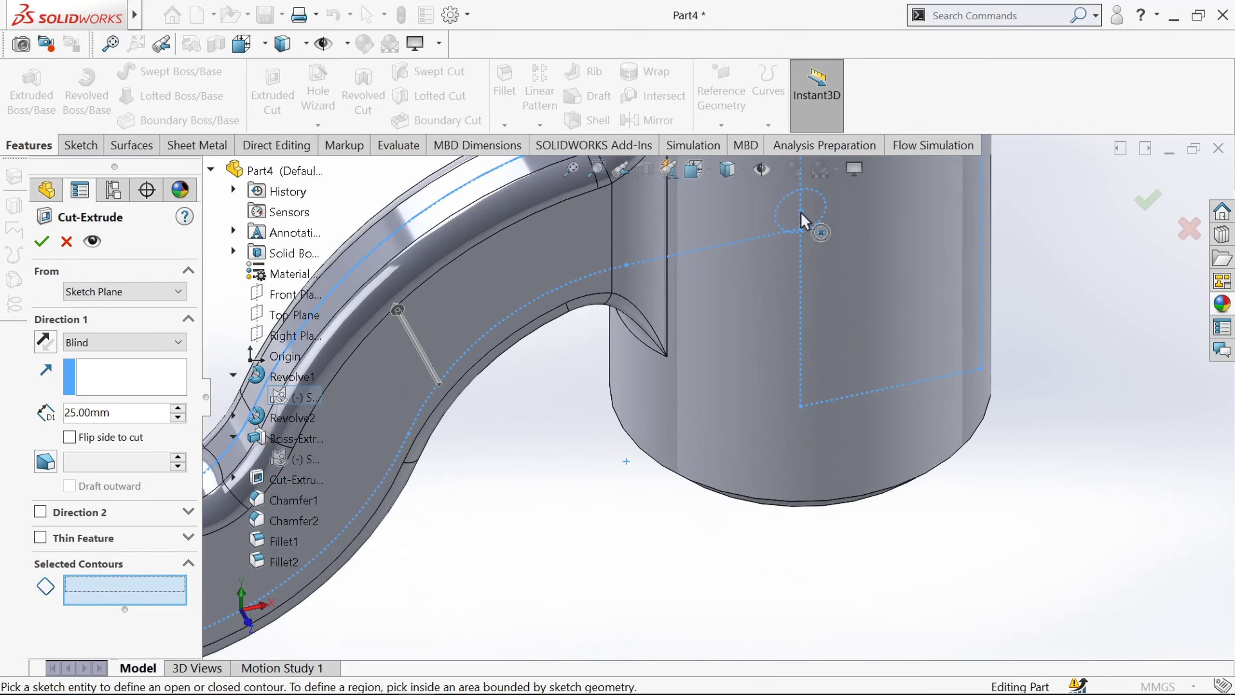
pyautogui.click(818, 207)
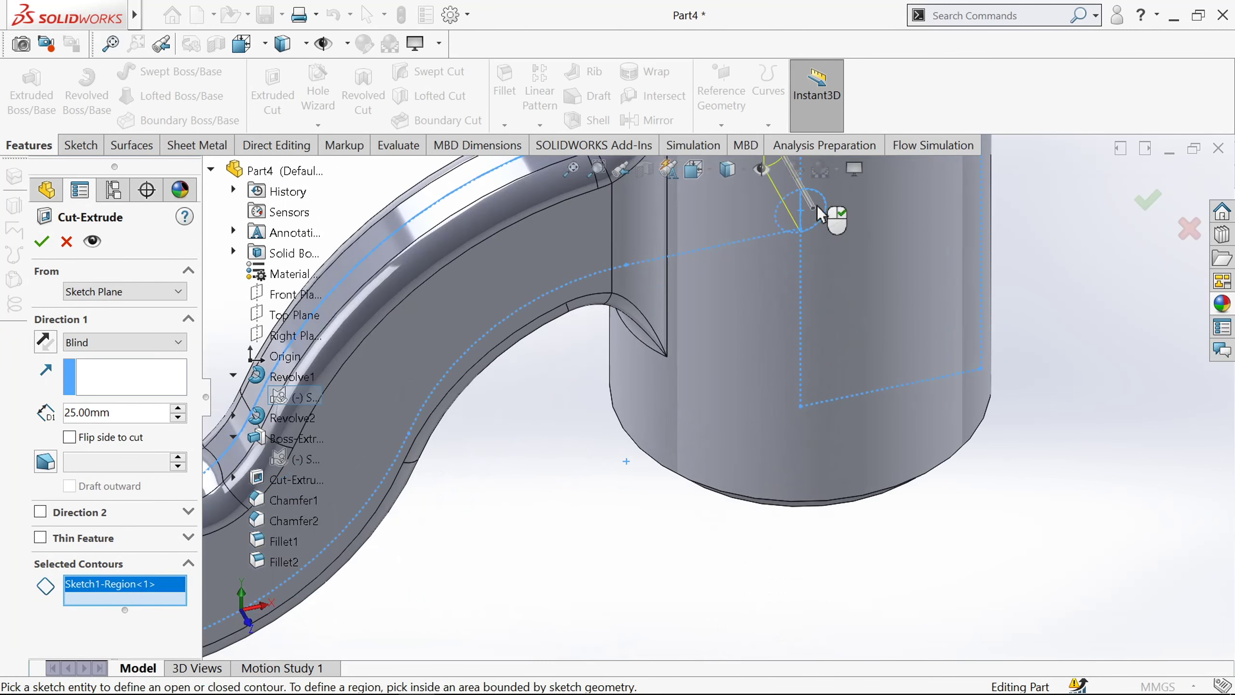
pyautogui.click(798, 220)
pyautogui.scroll(5, 793, 222)
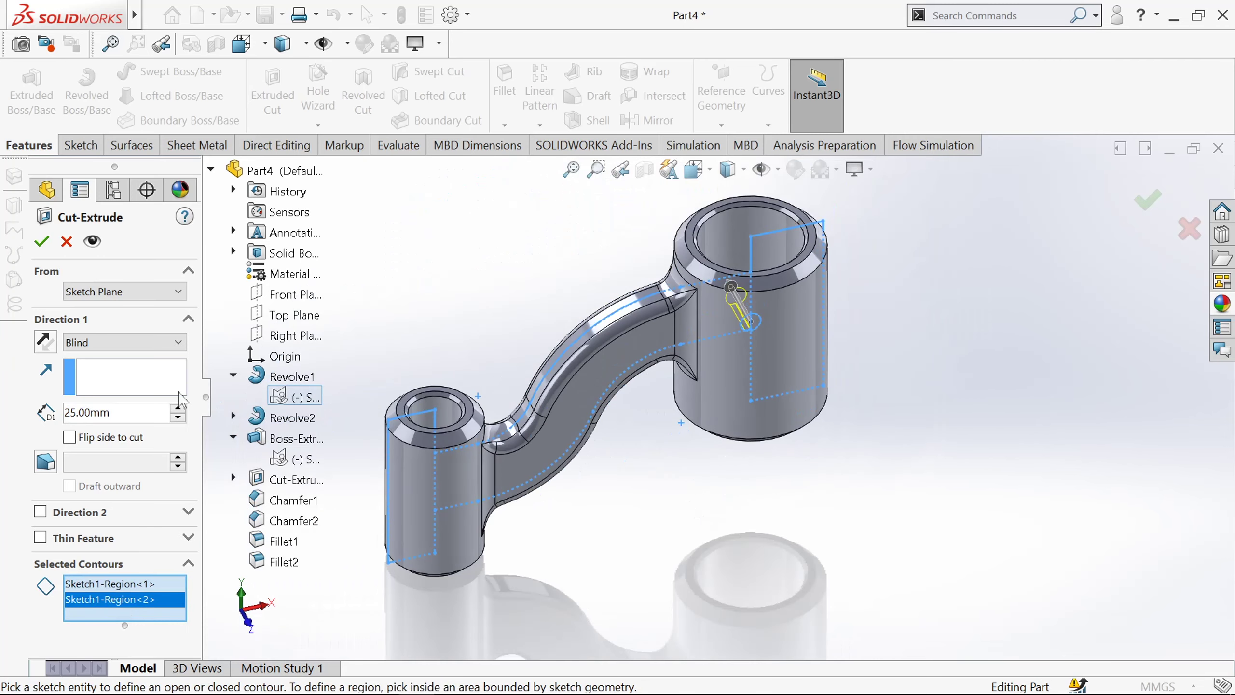
pyautogui.click(114, 342)
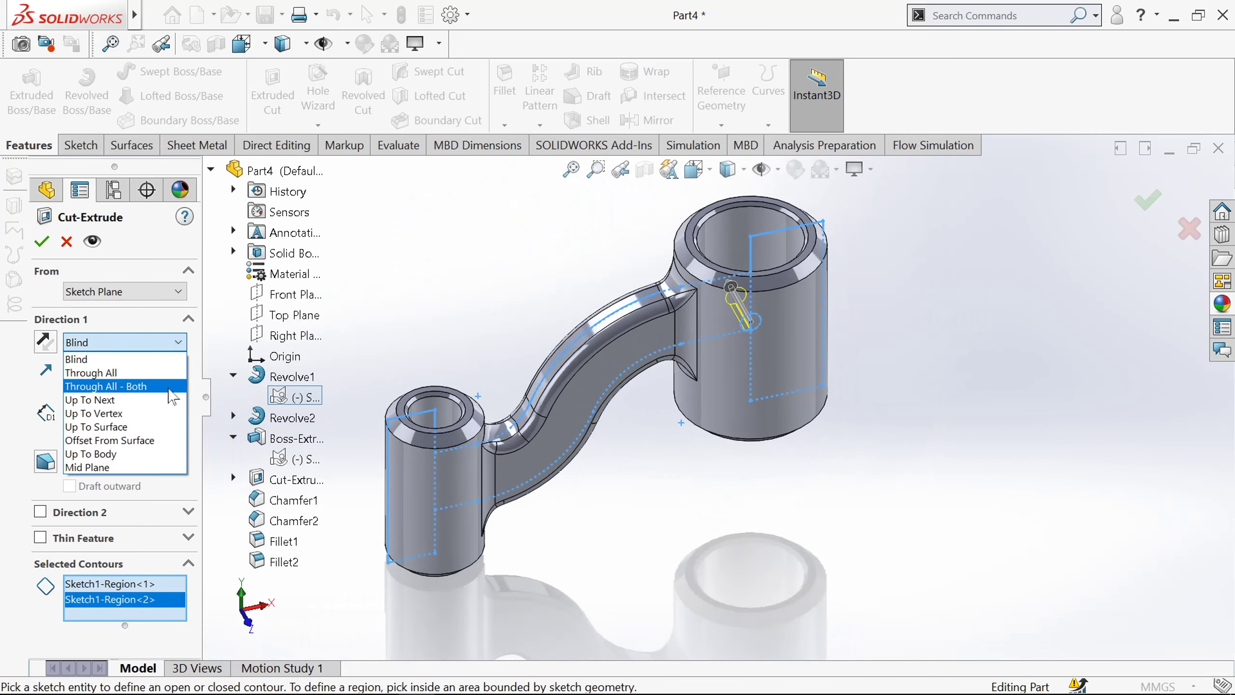
pyautogui.click(145, 387)
pyautogui.click(41, 241)
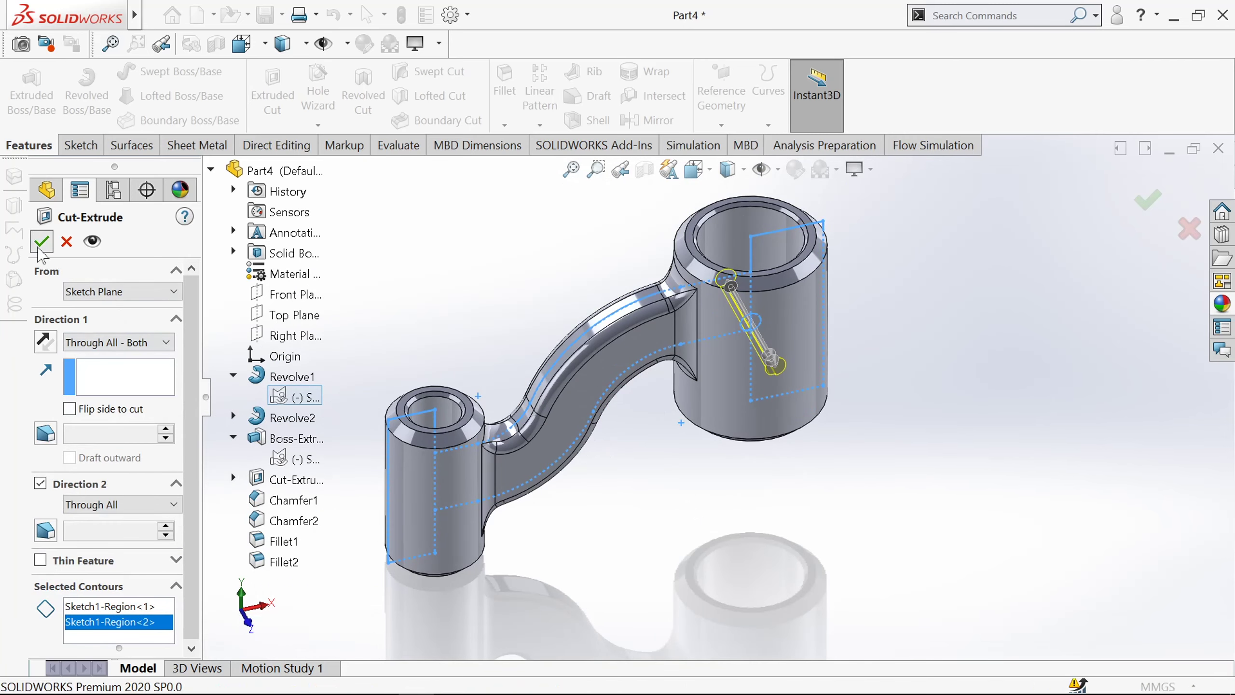
# - Change the model's display style to Shaded without edges
pyautogui.moveTo(696, 508)
pyautogui.mouseDown(button='middle')
pyautogui.moveTo(620, 483)
pyautogui.moveTo(694, 497)
pyautogui.mouseUp(button='middle')
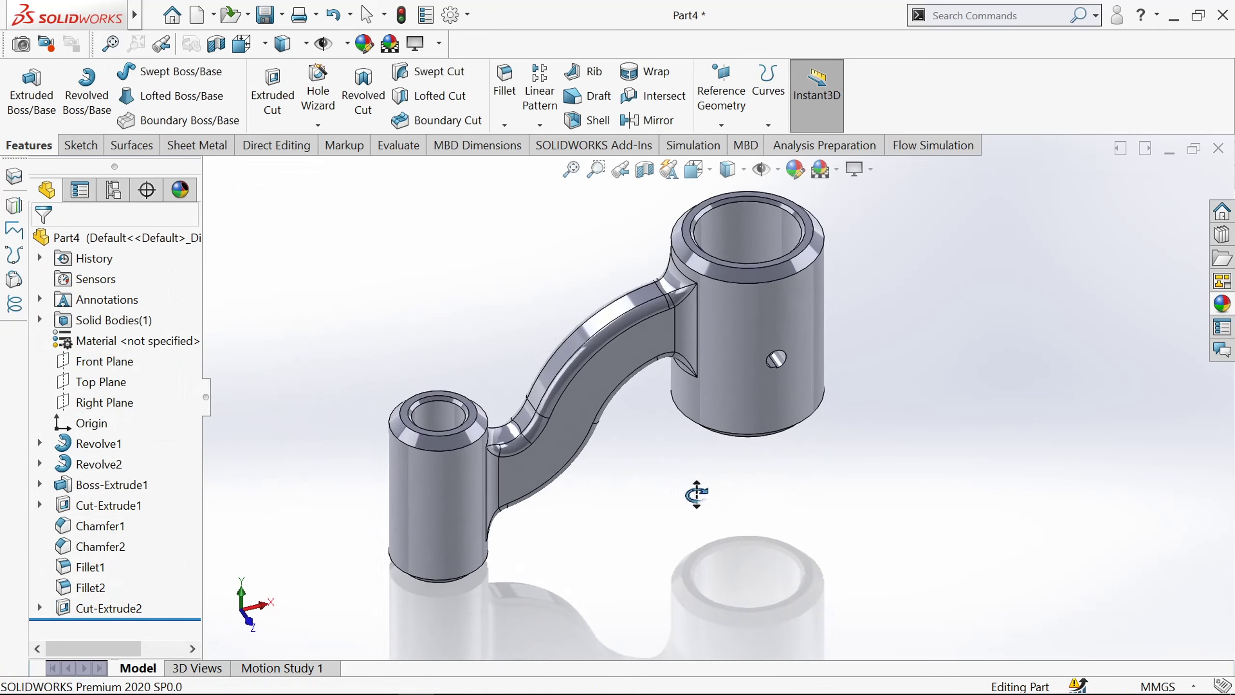
pyautogui.click(743, 169)
pyautogui.click(722, 213)
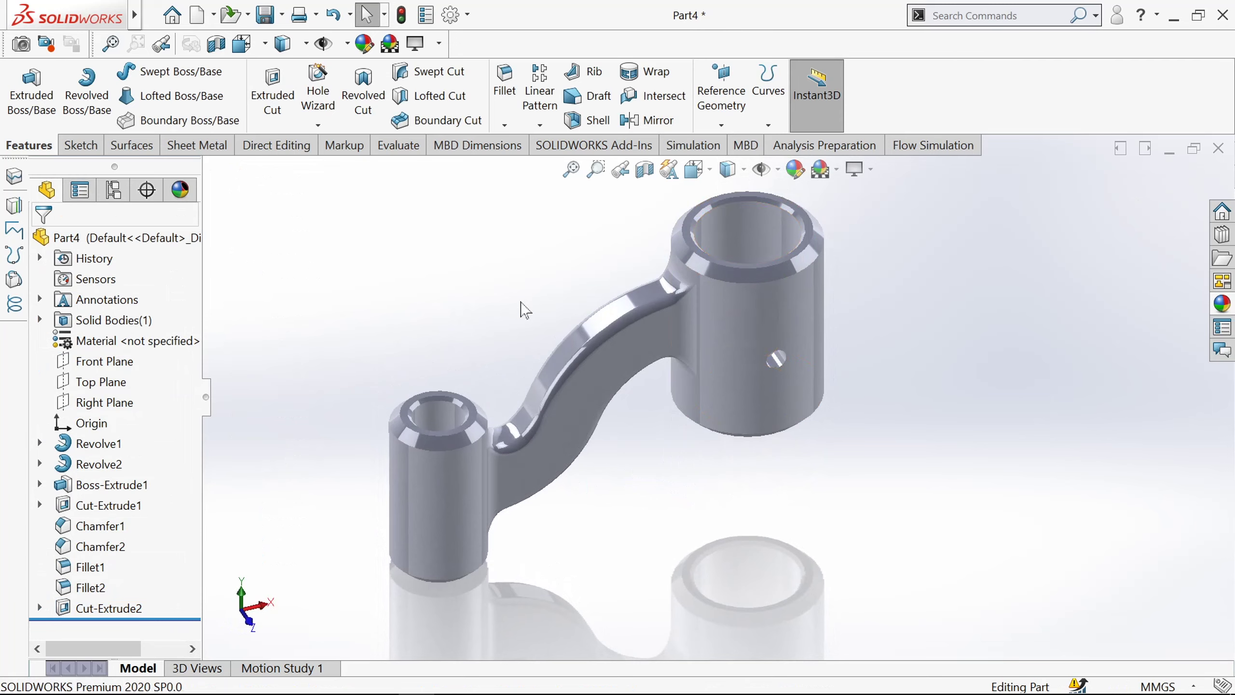
# - Apply the brushed brass metal appearance to the whole part
pyautogui.scroll(-2, 525, 311)
pyautogui.click(80, 238)
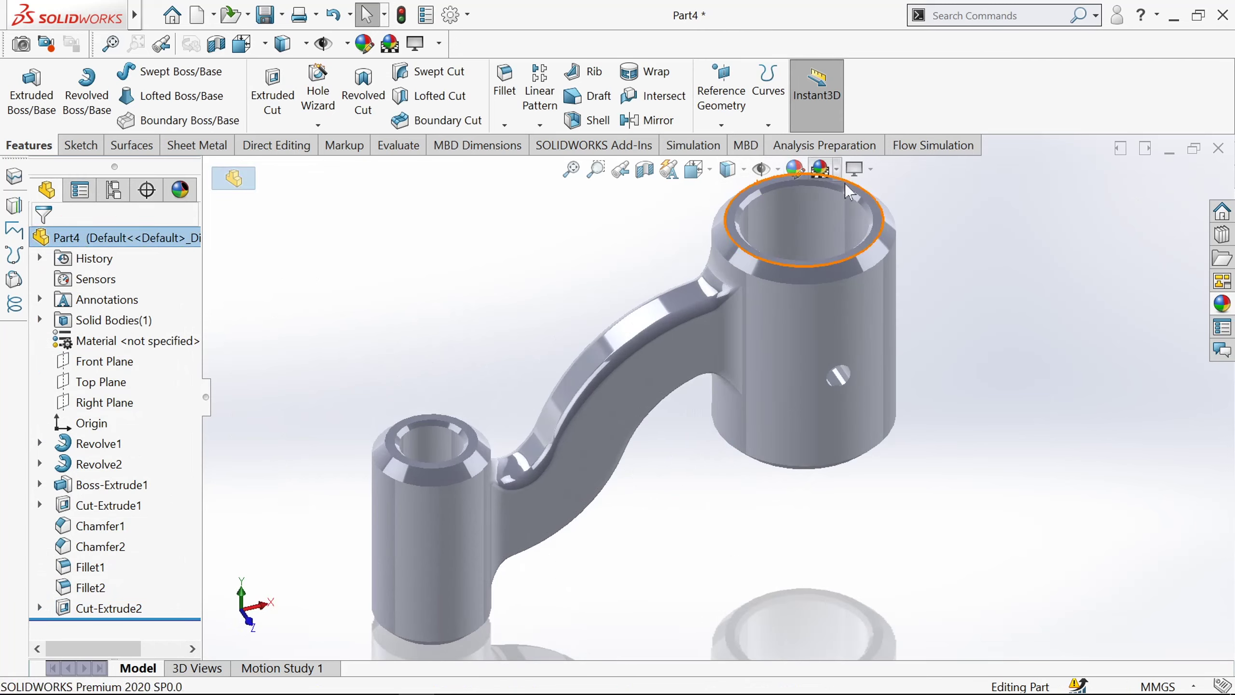
pyautogui.click(794, 171)
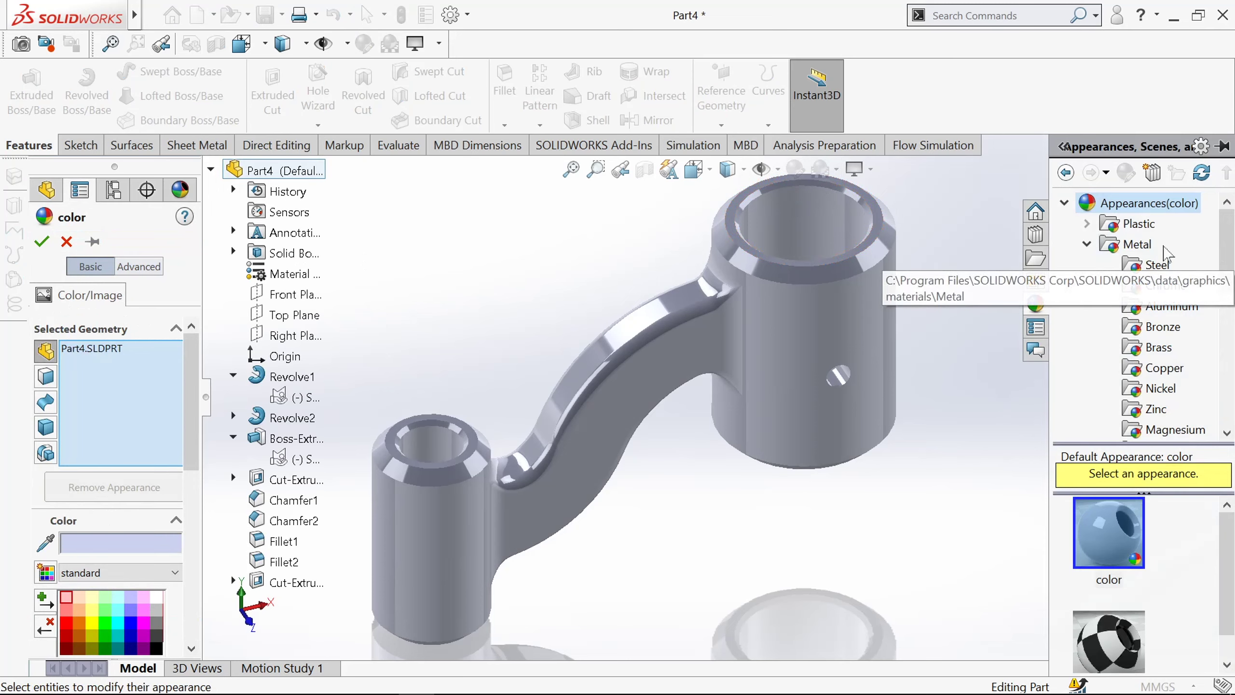
pyautogui.click(1159, 347)
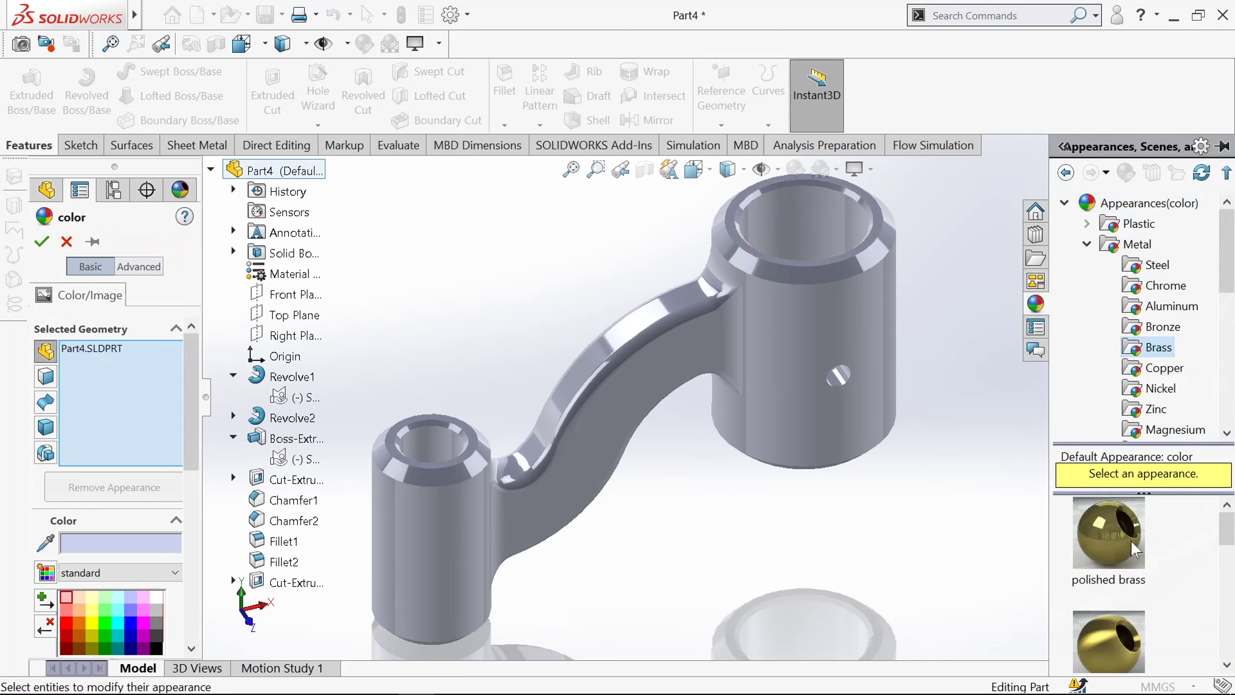
pyautogui.click(1109, 641)
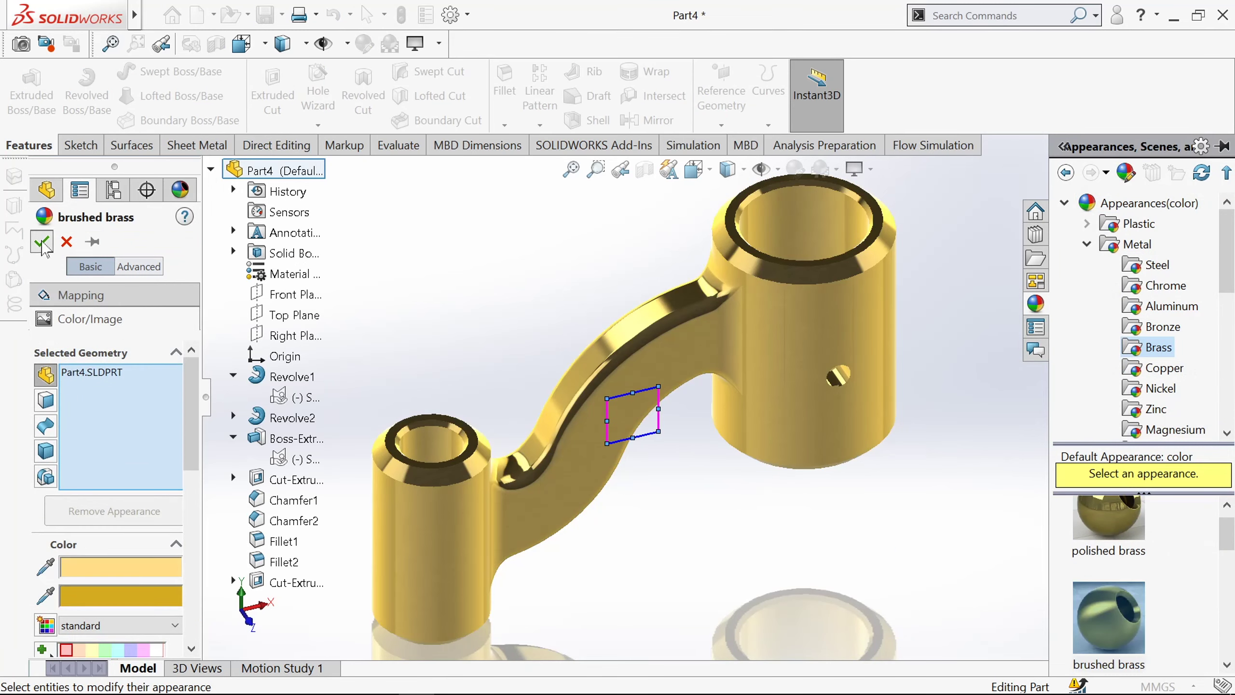
pyautogui.click(43, 243)
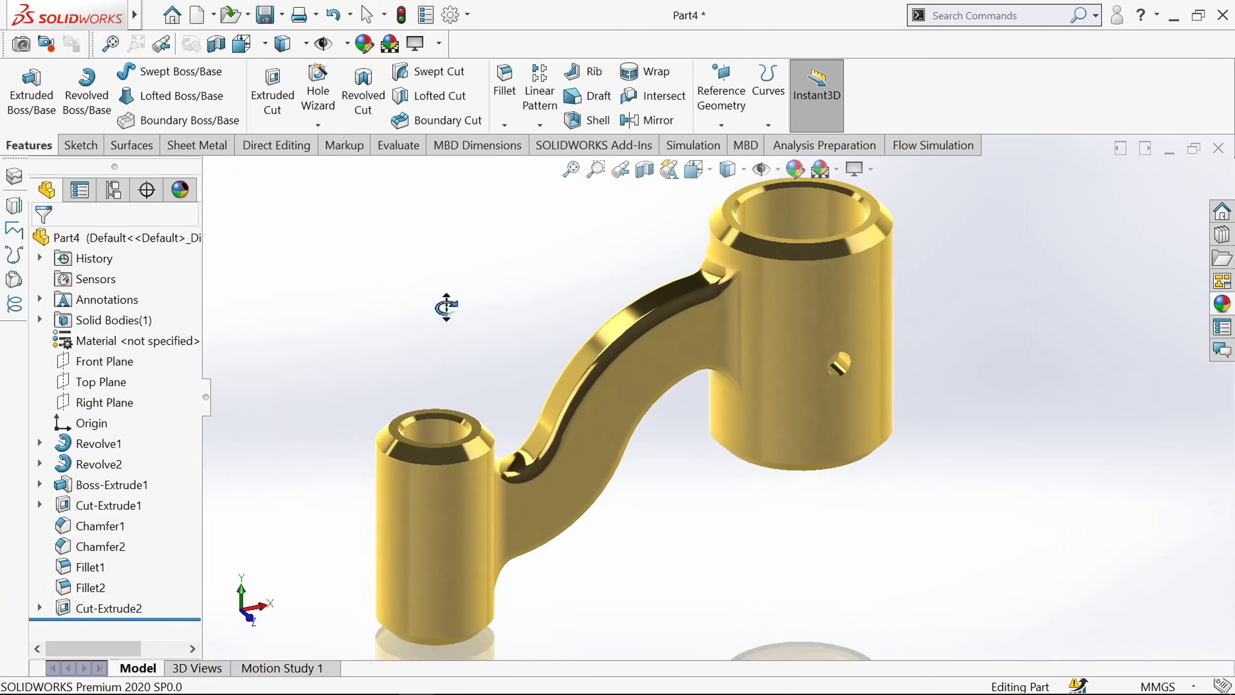